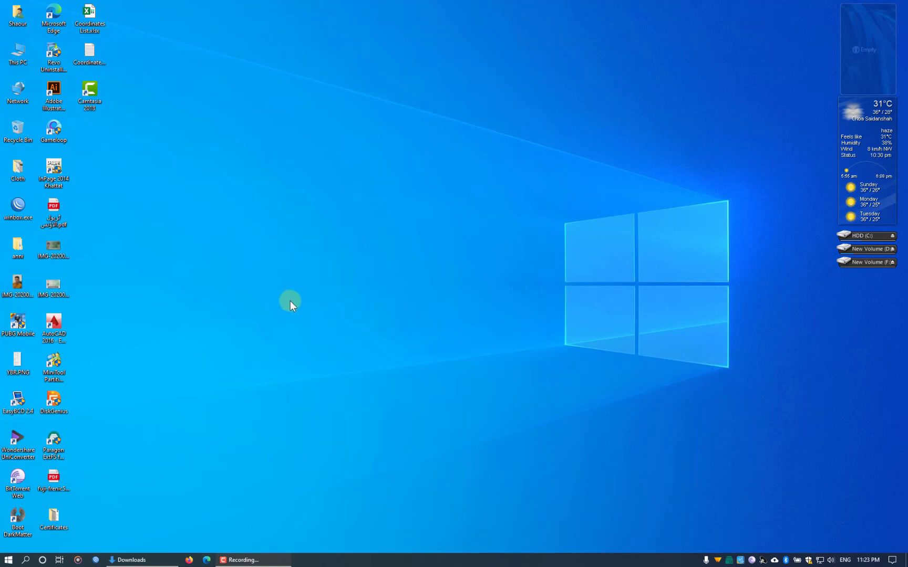
Launch AutoCAD 2016 and start a new drawing.
{"action": "double_click", "coordinate": [54, 325]}
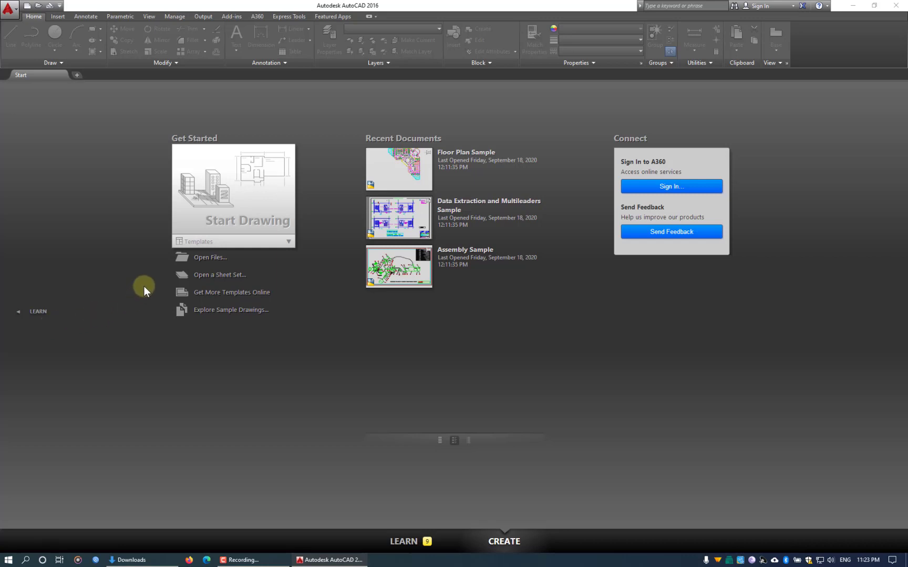
{"action": "left_click", "coordinate": [252, 194]}
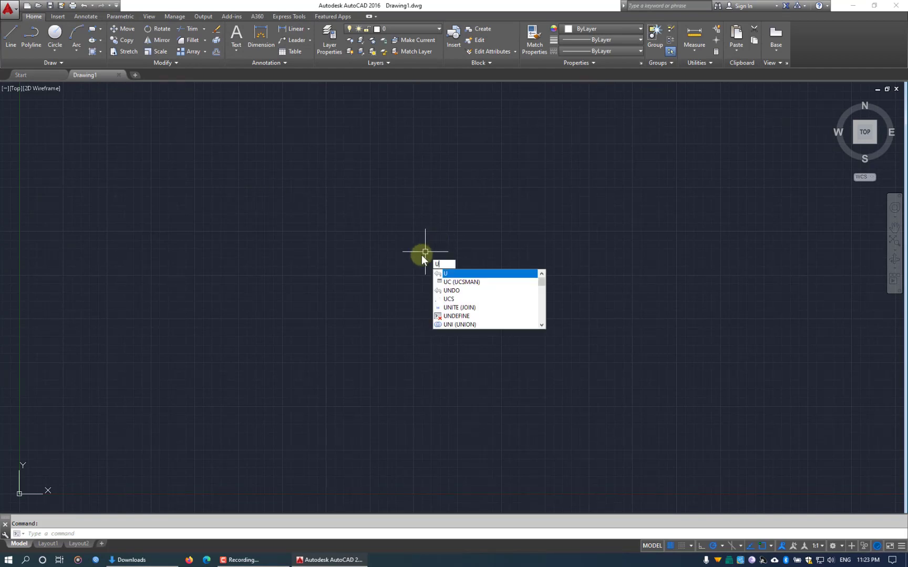
Stop displaying the UCS icon at the UCS origin point and turn off the drawing grid.
{"action": "type", "text": "C"}
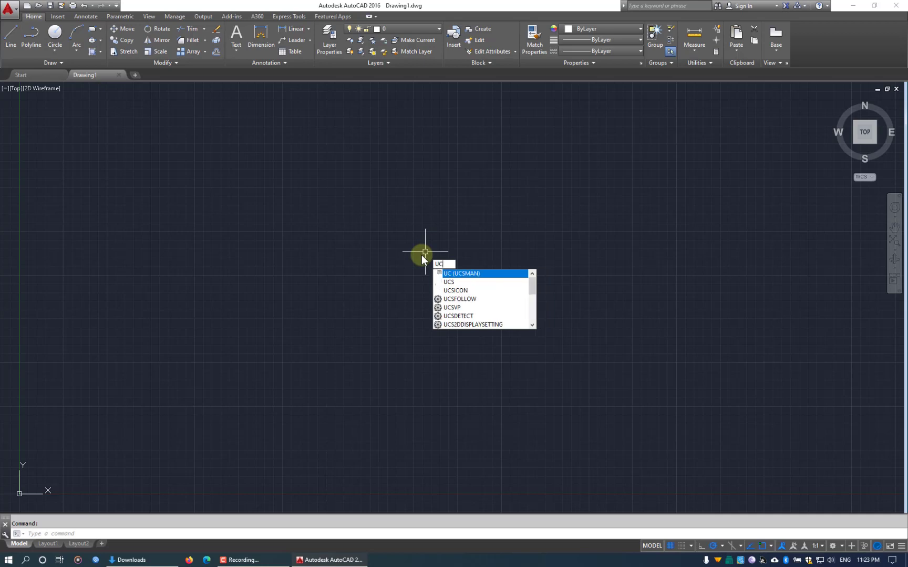
{"action": "key", "text": "Return"}
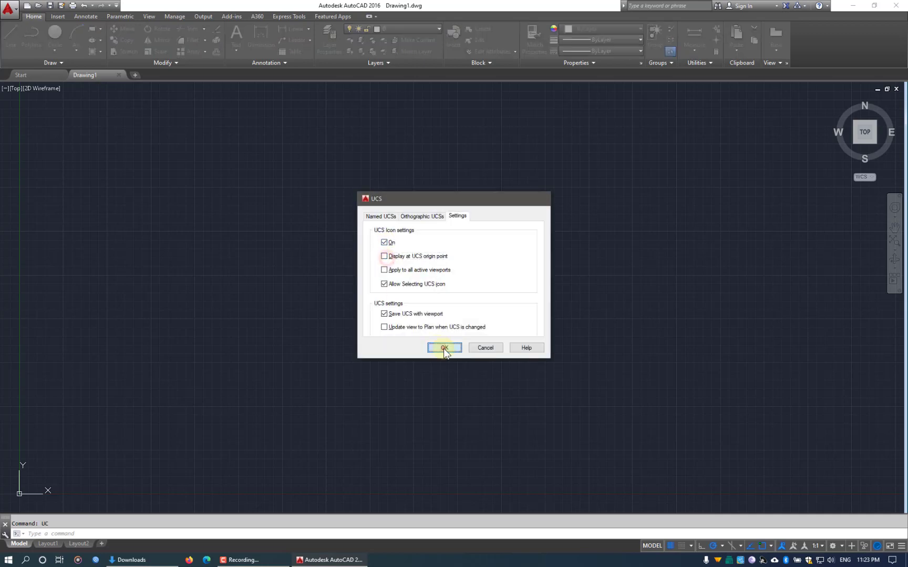
{"action": "left_click", "coordinate": [444, 348]}
{"action": "key", "text": "F5"}
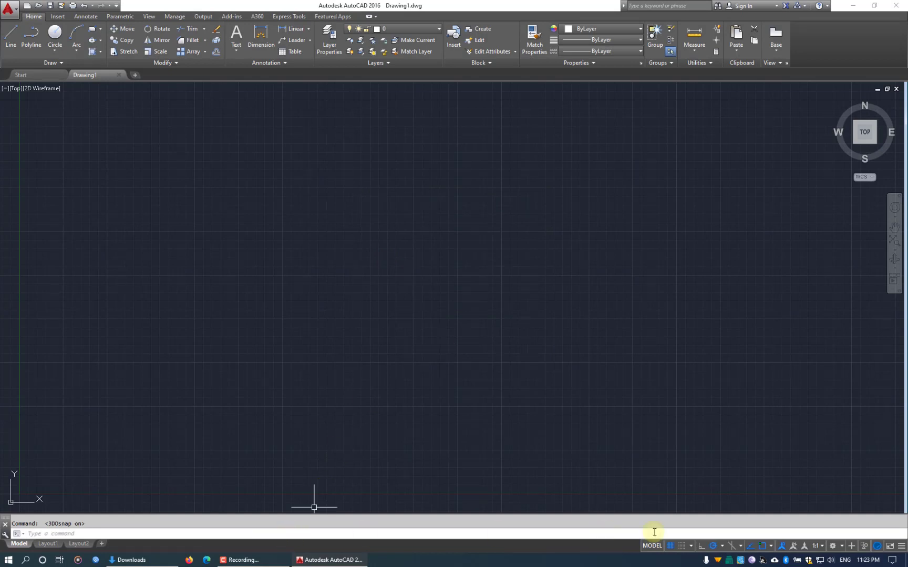
{"action": "left_click", "coordinate": [671, 547]}
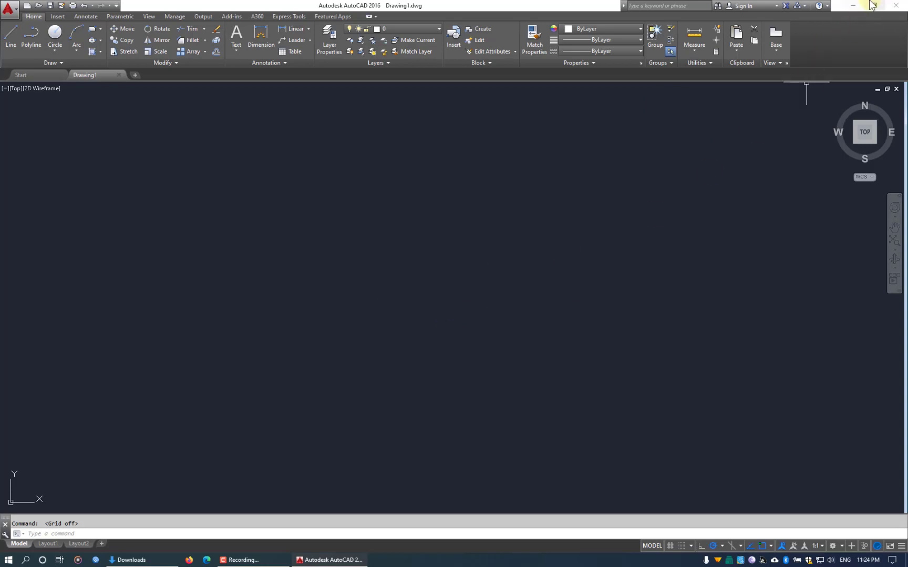
Minimise AutoCAD, open Coordinates List.xlsx from the desktop in Excel and maximise its window.
{"action": "left_click", "coordinate": [852, 5]}
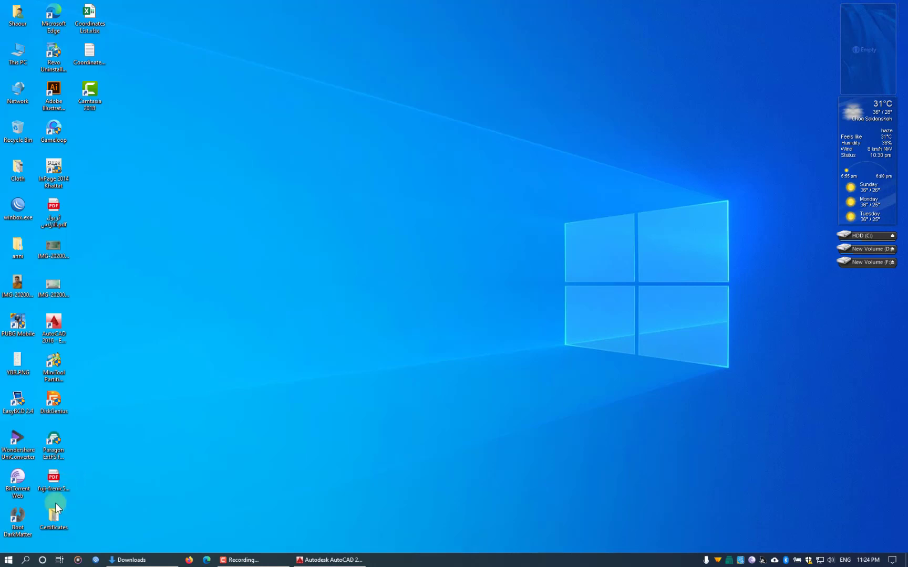
{"action": "left_click", "coordinate": [89, 18]}
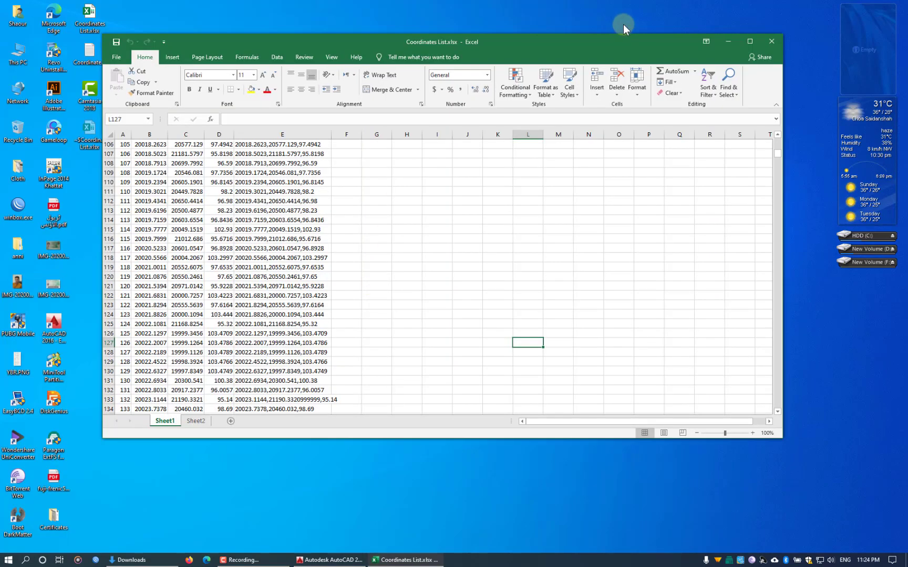
{"action": "left_click", "coordinate": [750, 42]}
Copy the combined X,Y,Z values in the Coordinates column of Sheet1, from E2 to E1101.
{"action": "scroll", "coordinate": [139, 197], "scroll_direction": "up", "scroll_amount": 11}
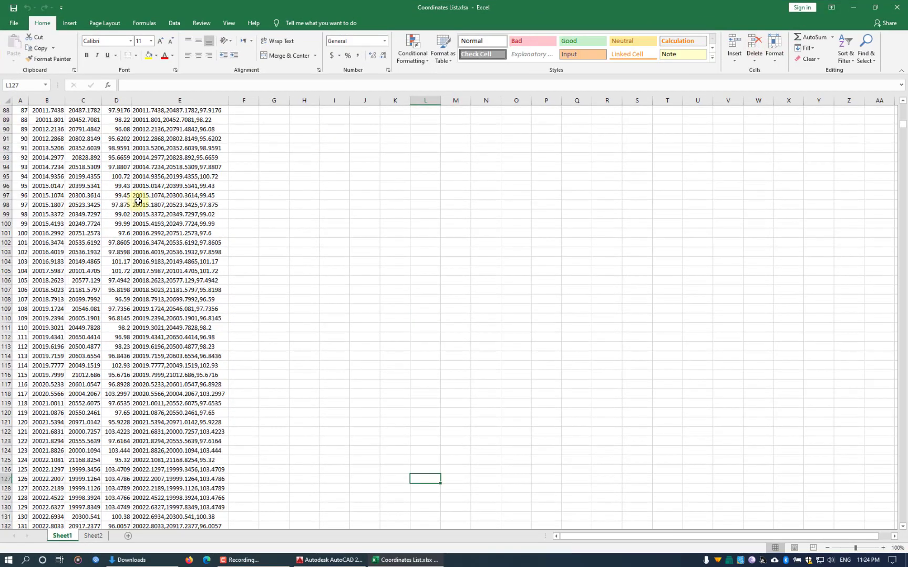
{"action": "scroll", "coordinate": [146, 188], "scroll_direction": "up", "scroll_amount": 20}
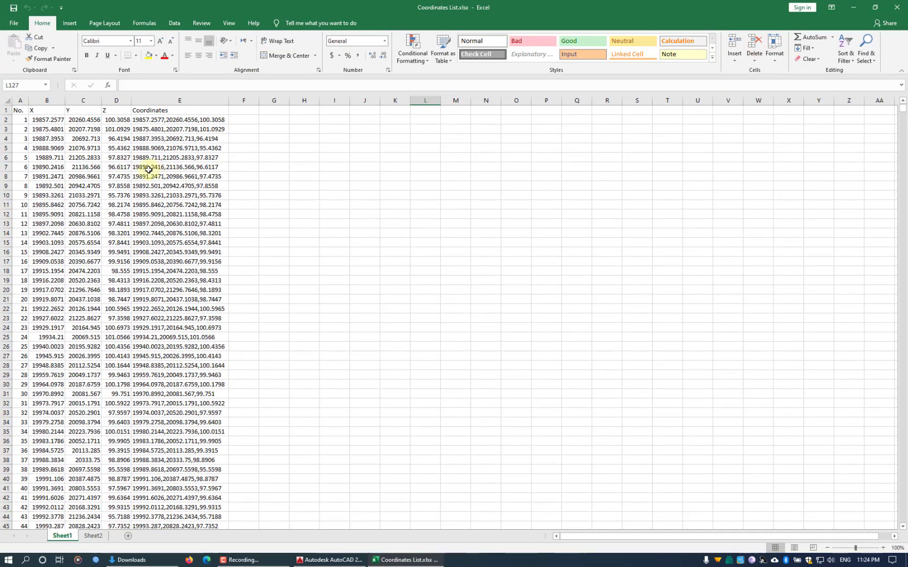
{"action": "left_click_drag", "start_coordinate": [170, 124], "coordinate": [196, 501]}
{"action": "left_click_drag", "start_coordinate": [195, 544], "coordinate": [199, 501]}
{"action": "key", "text": "ctrl+c"}
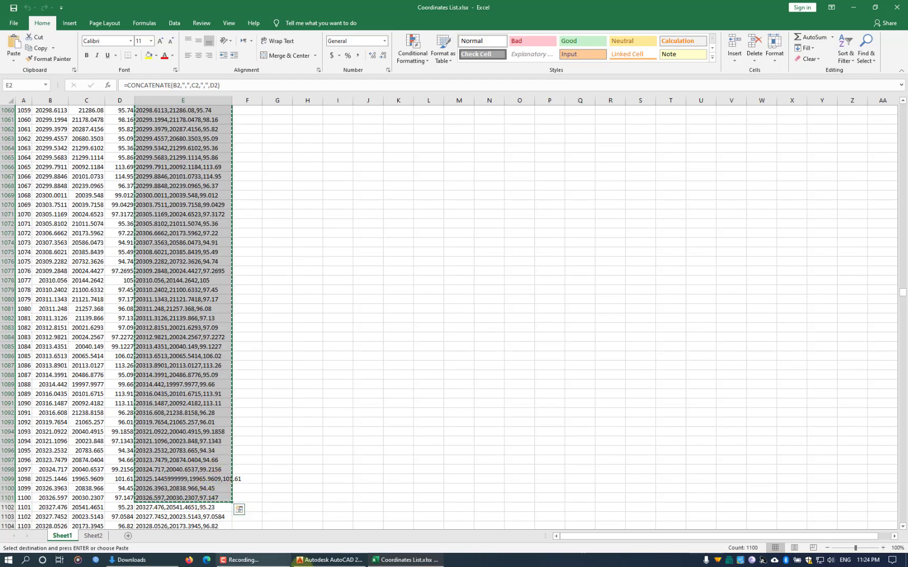
Switch to AutoCAD and create multiple points by pasting the copied coordinates, ending the Multiple Points command once they are placed.
{"action": "left_click", "coordinate": [314, 561]}
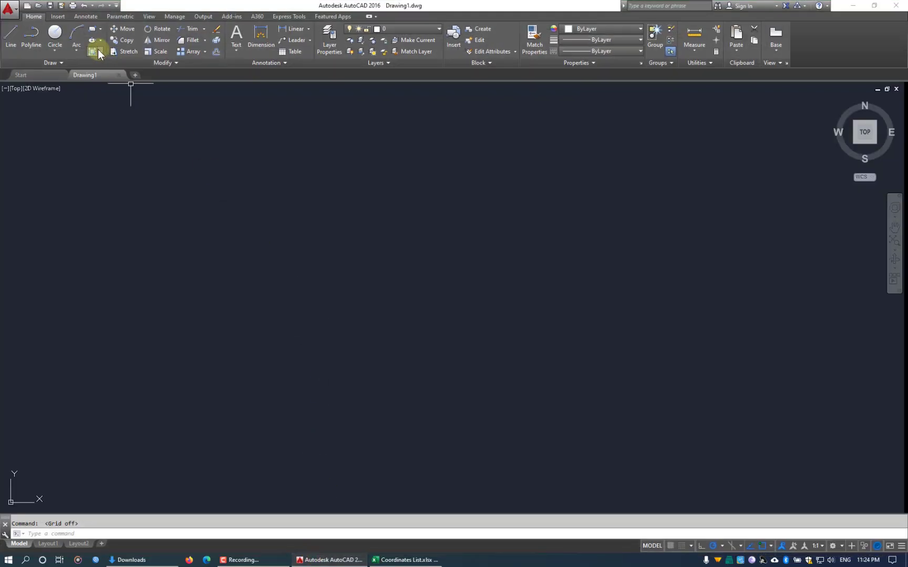
{"action": "left_click", "coordinate": [81, 61]}
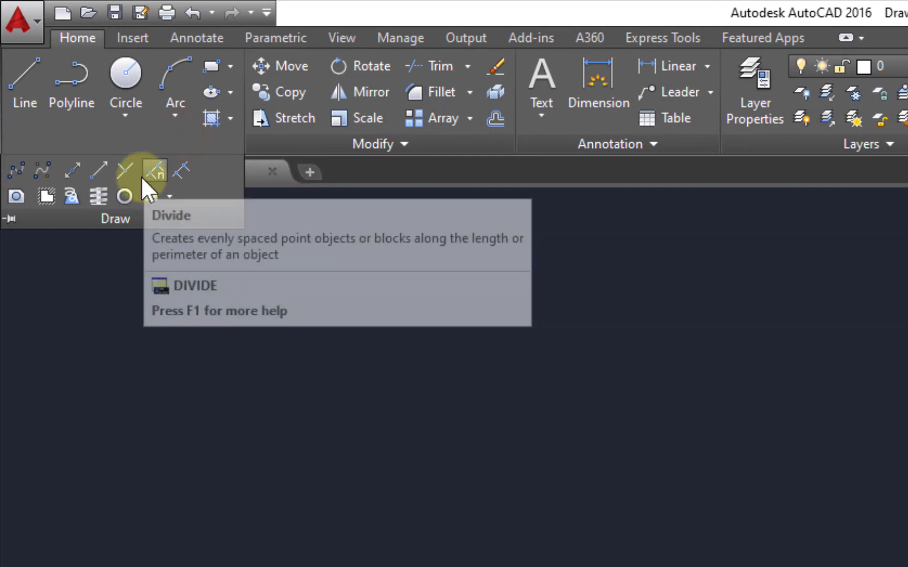
{"action": "left_click", "coordinate": [125, 171]}
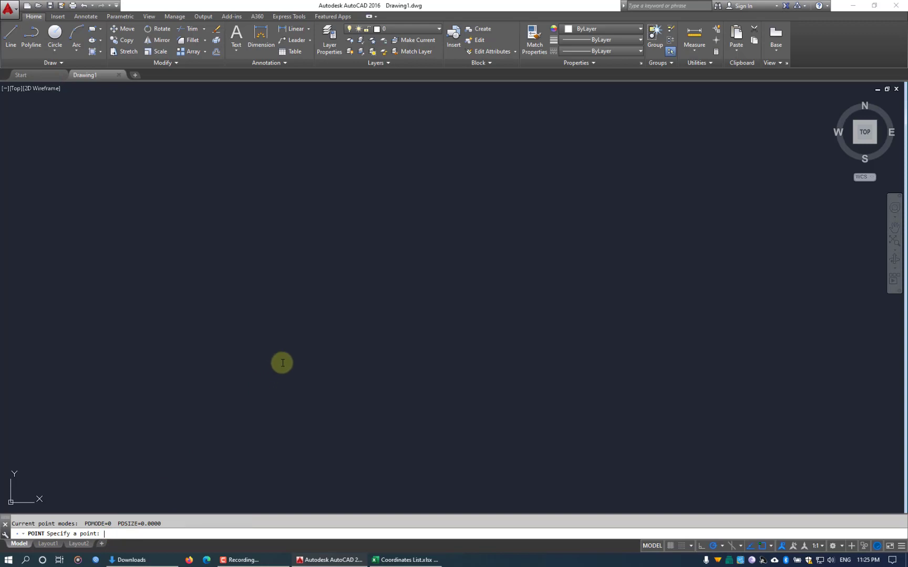
{"action": "left_click", "coordinate": [363, 343]}
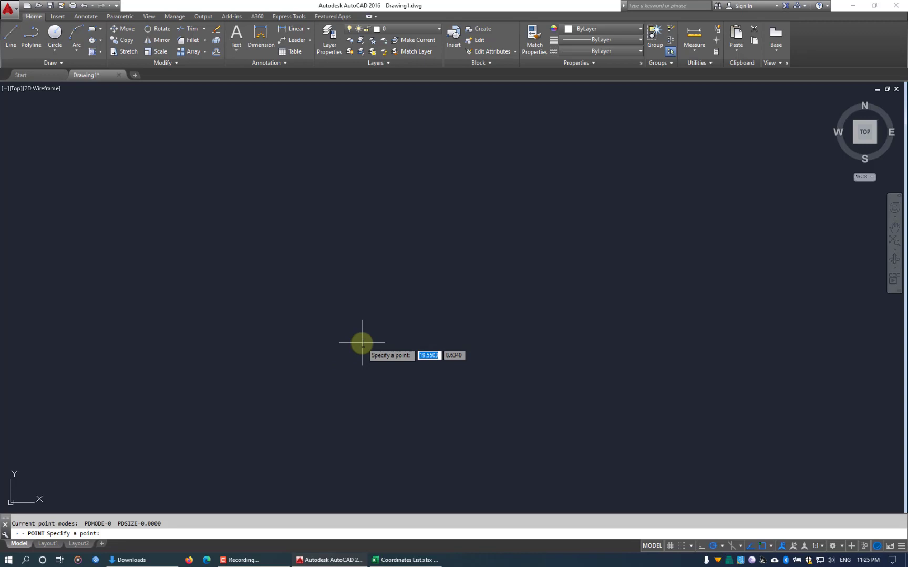
{"action": "key", "text": "Escape"}
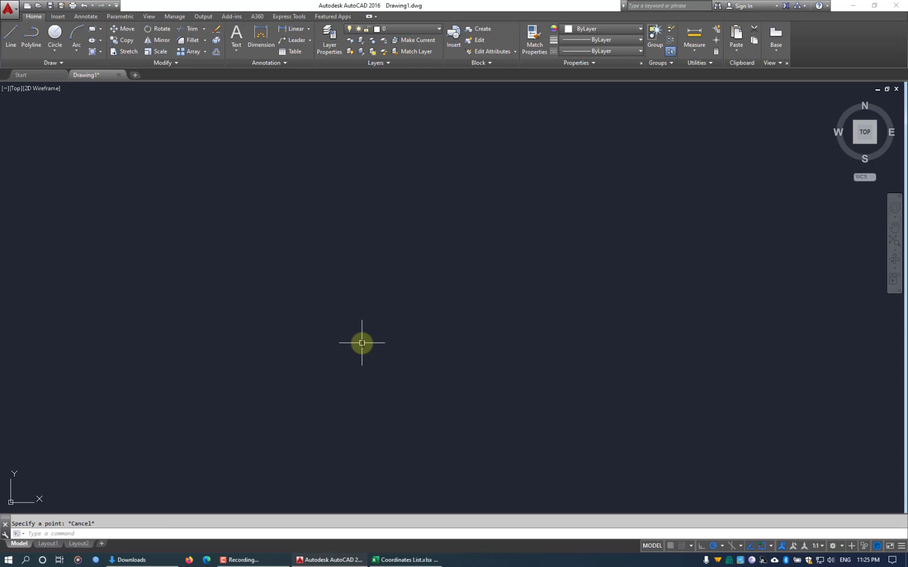
Zoom to the drawing extents and examine the layout of the plotted points from the southern end to the northern end.
{"action": "type", "text": "z"}
{"action": "key", "text": "Return"}
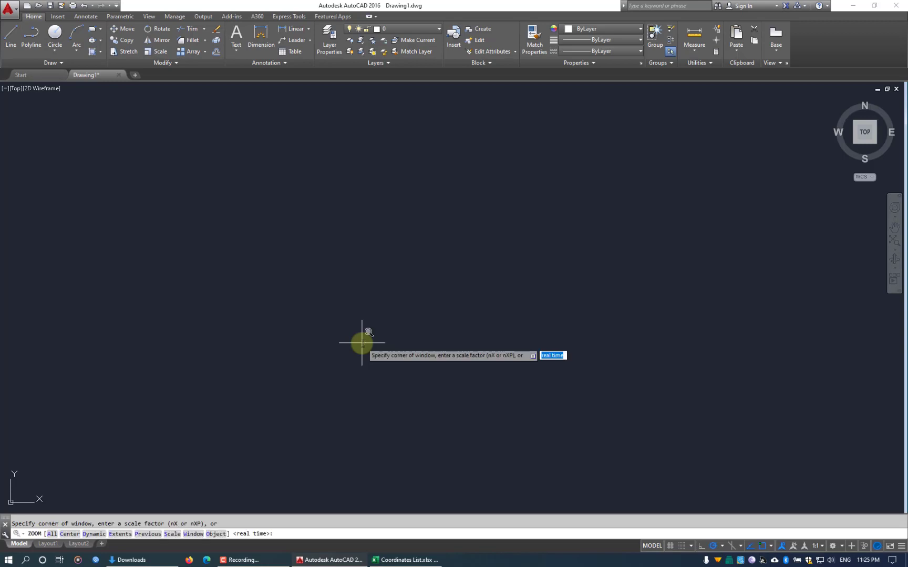
{"action": "type", "text": "e"}
{"action": "key", "text": "Return"}
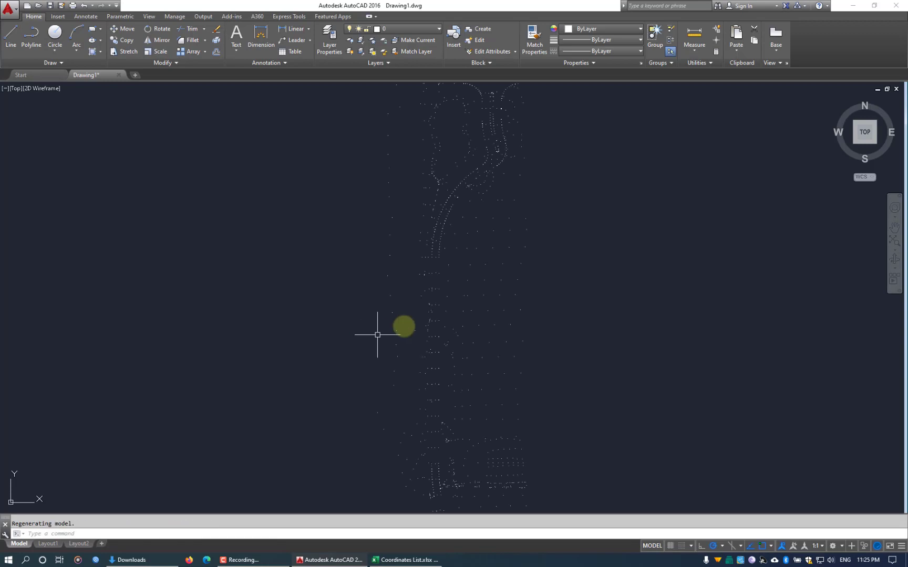
{"action": "middle_click_drag", "start_coordinate": [561, 290], "coordinate": [428, 318]}
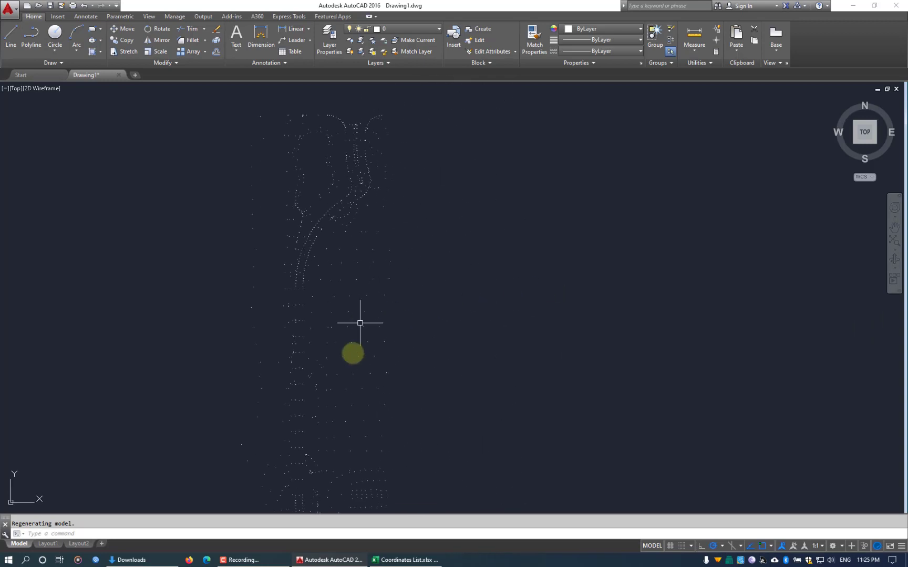
{"action": "middle_click_drag", "start_coordinate": [376, 371], "coordinate": [392, 306]}
{"action": "scroll", "coordinate": [391, 448], "scroll_direction": "up", "scroll_amount": 2}
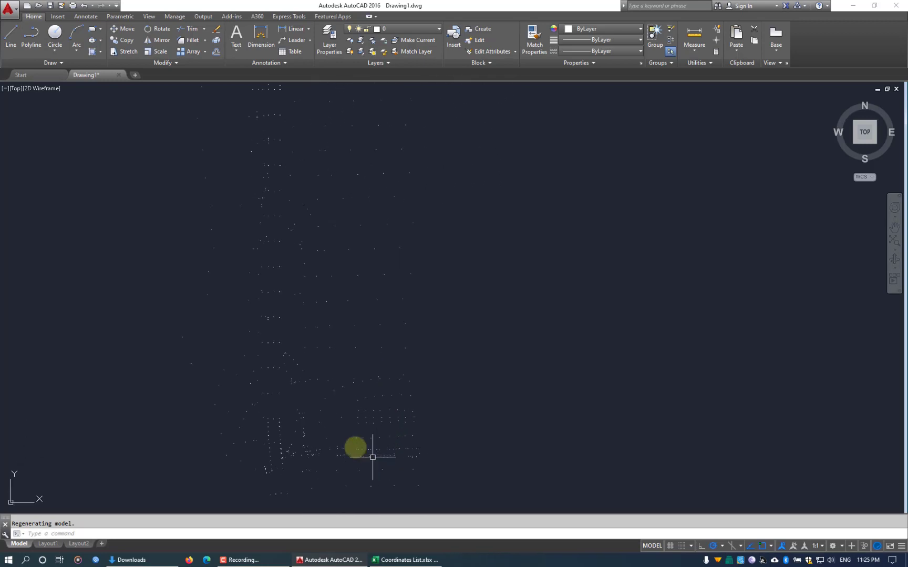
{"action": "scroll", "coordinate": [277, 371], "scroll_direction": "up", "scroll_amount": 4}
{"action": "middle_click_drag", "start_coordinate": [350, 256], "coordinate": [357, 428]}
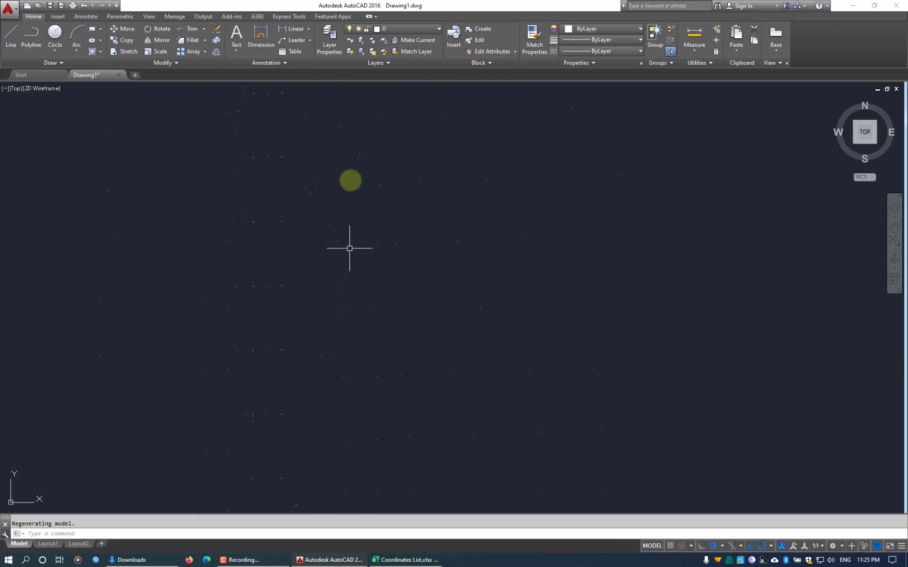
{"action": "middle_click_drag", "start_coordinate": [350, 180], "coordinate": [339, 397]}
{"action": "middle_click_drag", "start_coordinate": [378, 231], "coordinate": [350, 418]}
{"action": "middle_click_drag", "start_coordinate": [449, 224], "coordinate": [420, 407]}
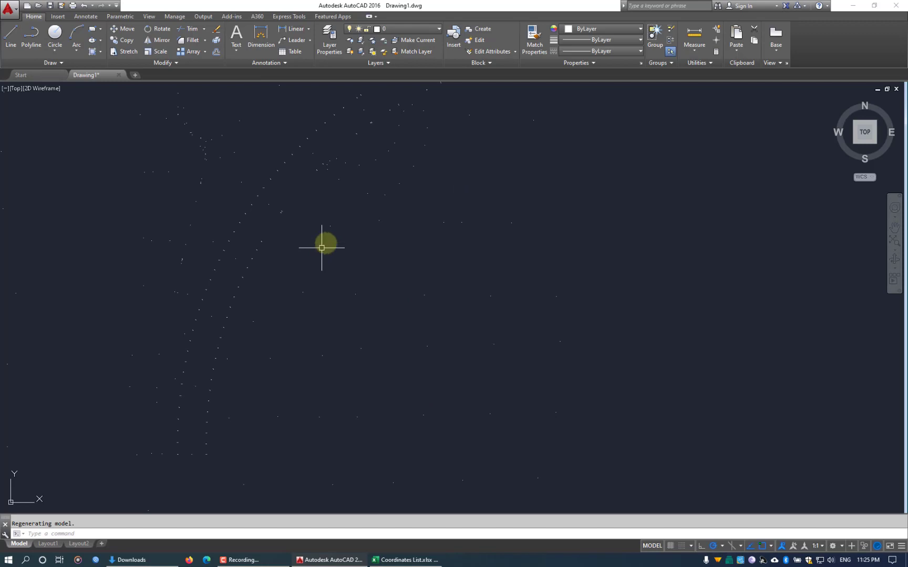
{"action": "middle_click_drag", "start_coordinate": [379, 187], "coordinate": [386, 354]}
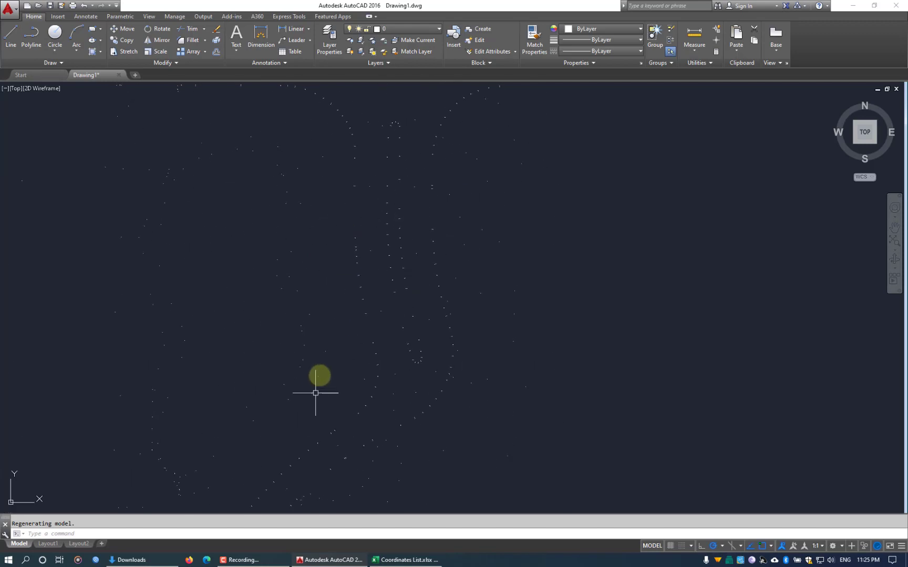
{"action": "scroll", "coordinate": [389, 216], "scroll_direction": "up", "scroll_amount": 7}
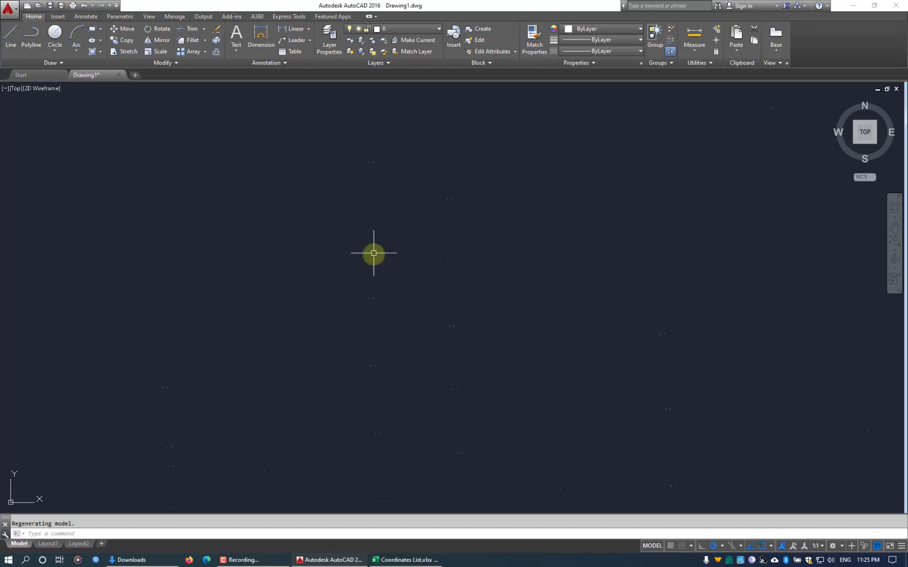
{"action": "scroll", "coordinate": [385, 341], "scroll_direction": "down", "scroll_amount": 5}
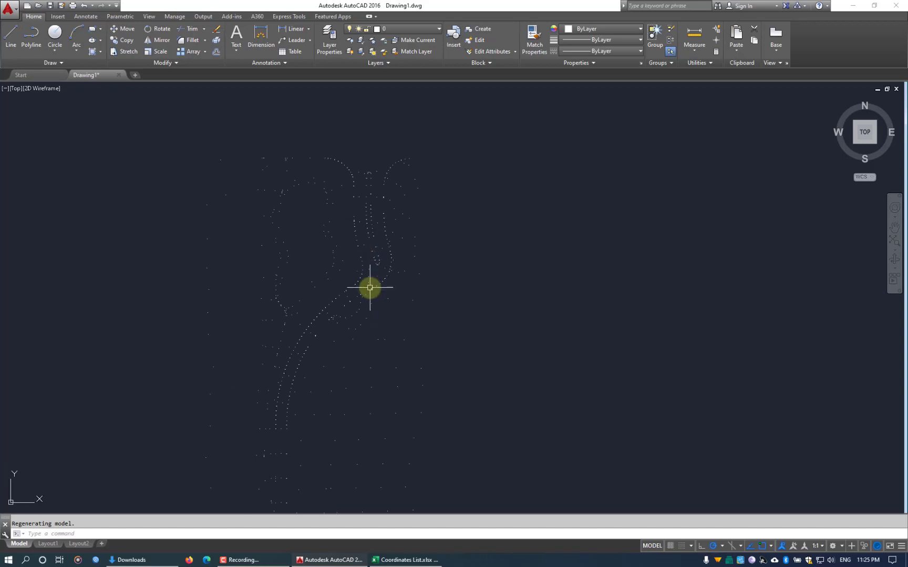
Set the point style to a circle with an X through it, sized 0.7 in absolute units, and check the points.
{"action": "type", "text": "P"}
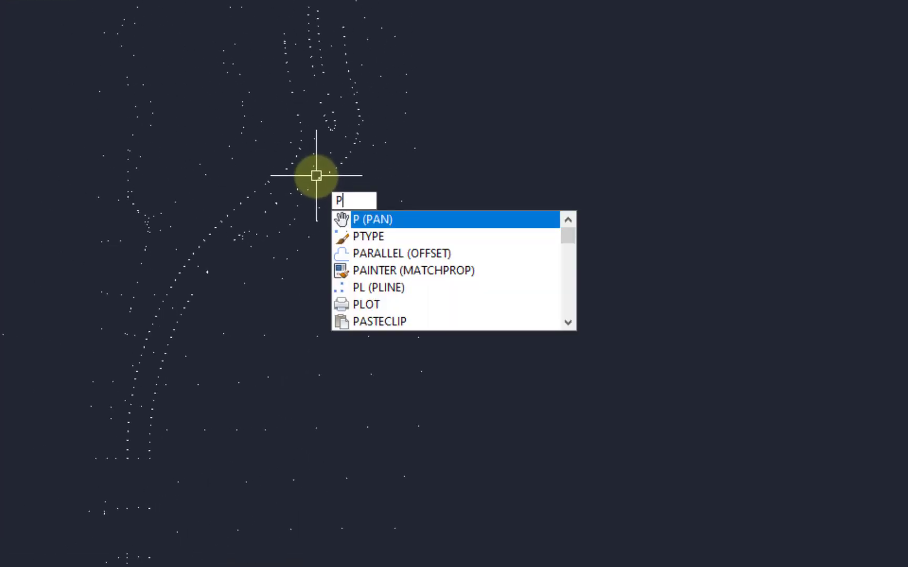
{"action": "type", "text": "TY"}
{"action": "key", "text": "Return"}
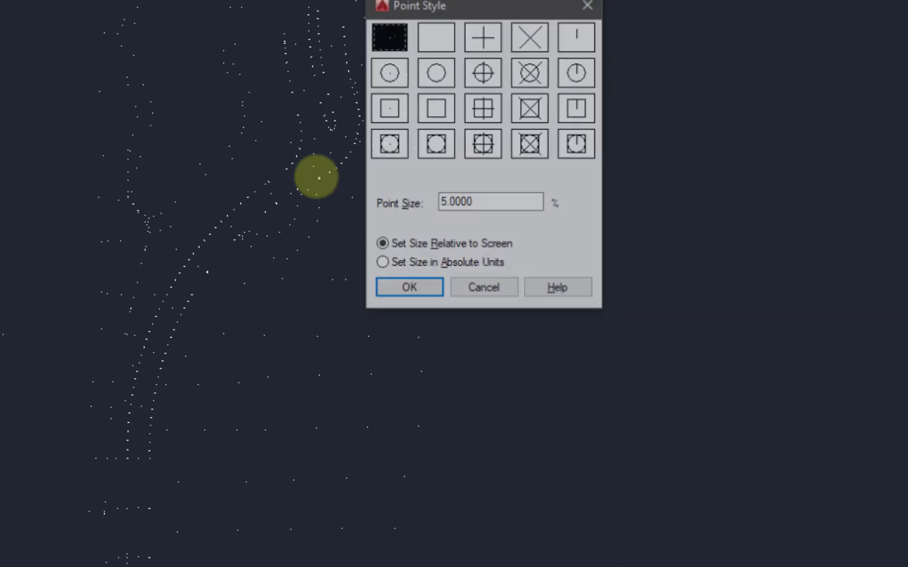
{"action": "left_click_drag", "start_coordinate": [478, 6], "coordinate": [478, 125]}
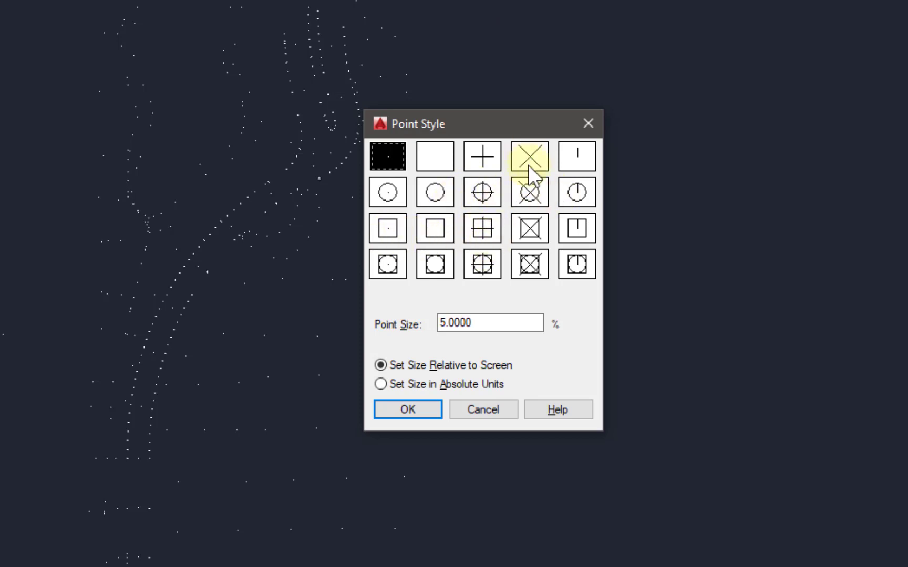
{"action": "left_click", "coordinate": [530, 188]}
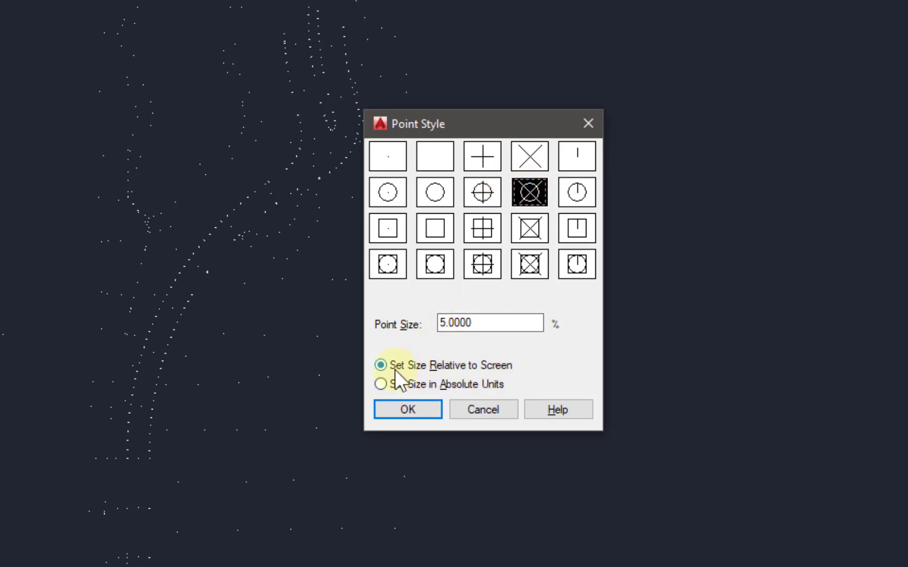
{"action": "left_click", "coordinate": [382, 384]}
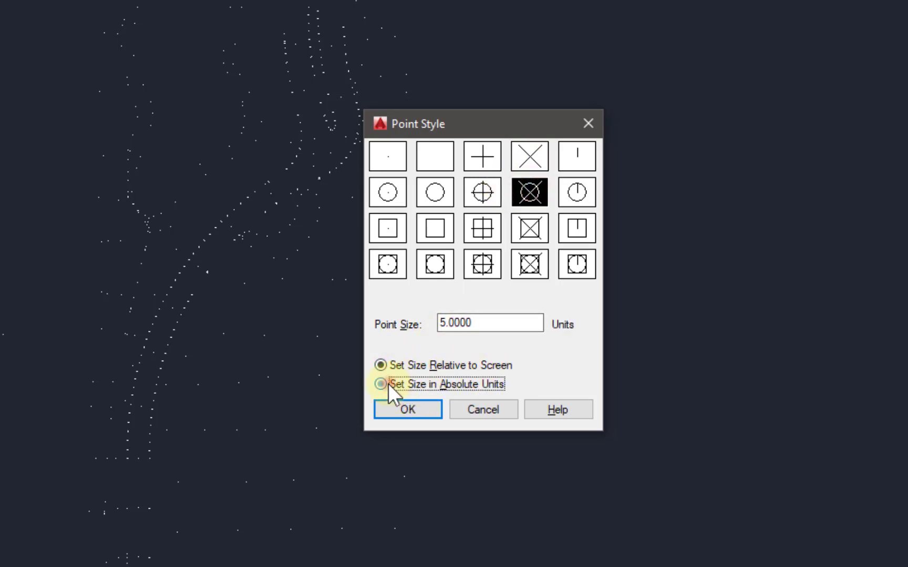
{"action": "double_click", "coordinate": [502, 322]}
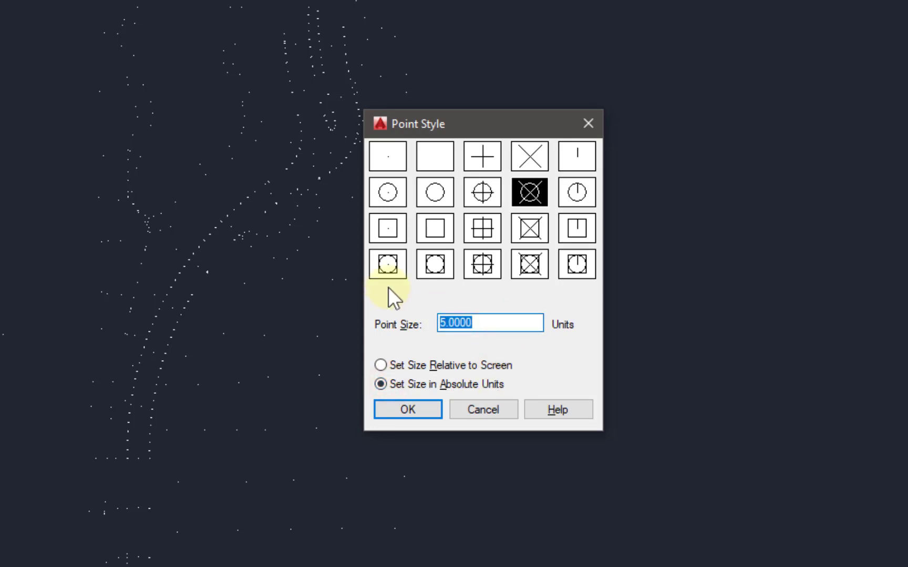
{"action": "type", "text": "0.7"}
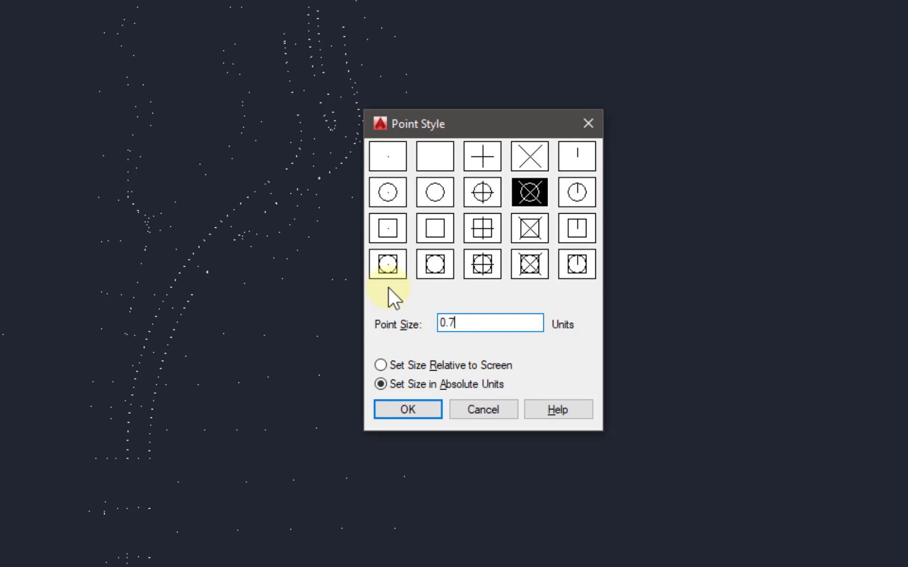
{"action": "left_click", "coordinate": [425, 410]}
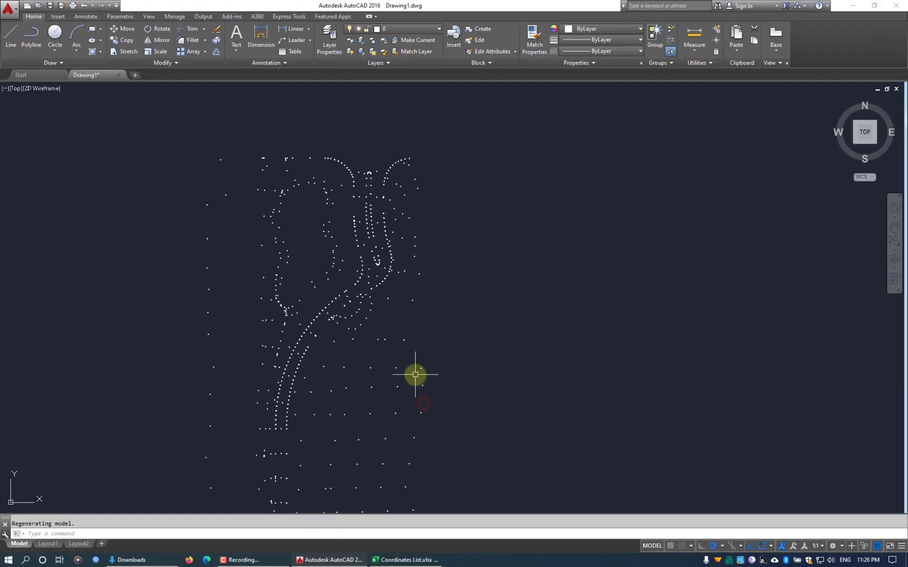
{"action": "scroll", "coordinate": [364, 262], "scroll_direction": "up", "scroll_amount": 10}
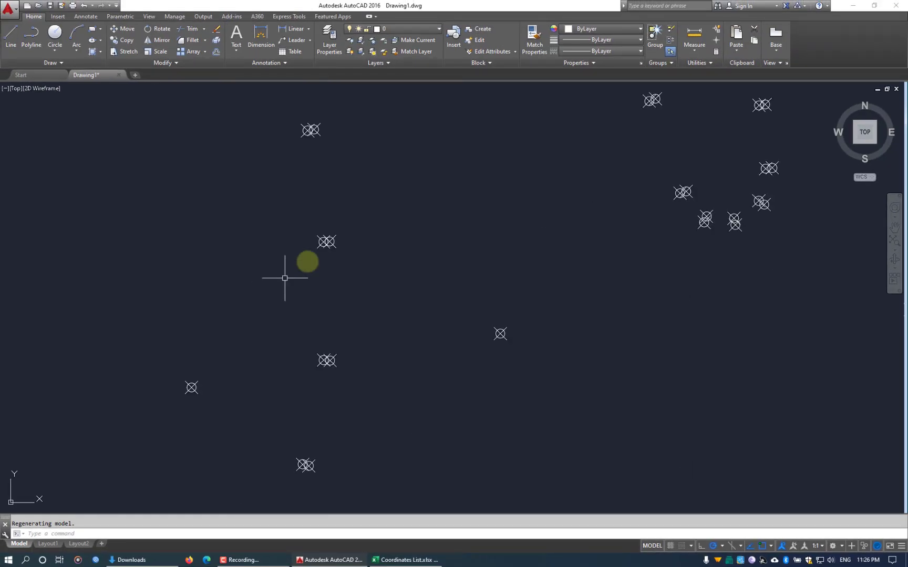
{"action": "scroll", "coordinate": [322, 229], "scroll_direction": "down", "scroll_amount": 8}
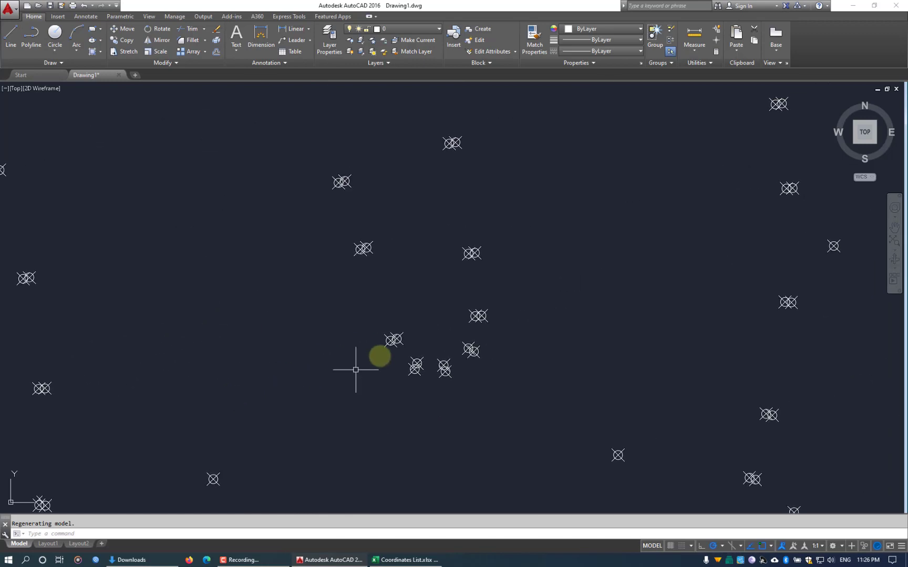
Examine the restyled points up close and across the drawing, from the northern curves down to the southern rows.
{"action": "scroll", "coordinate": [379, 357], "scroll_direction": "up", "scroll_amount": 6}
{"action": "scroll", "coordinate": [341, 296], "scroll_direction": "down", "scroll_amount": 8}
{"action": "scroll", "coordinate": [389, 270], "scroll_direction": "up", "scroll_amount": 5}
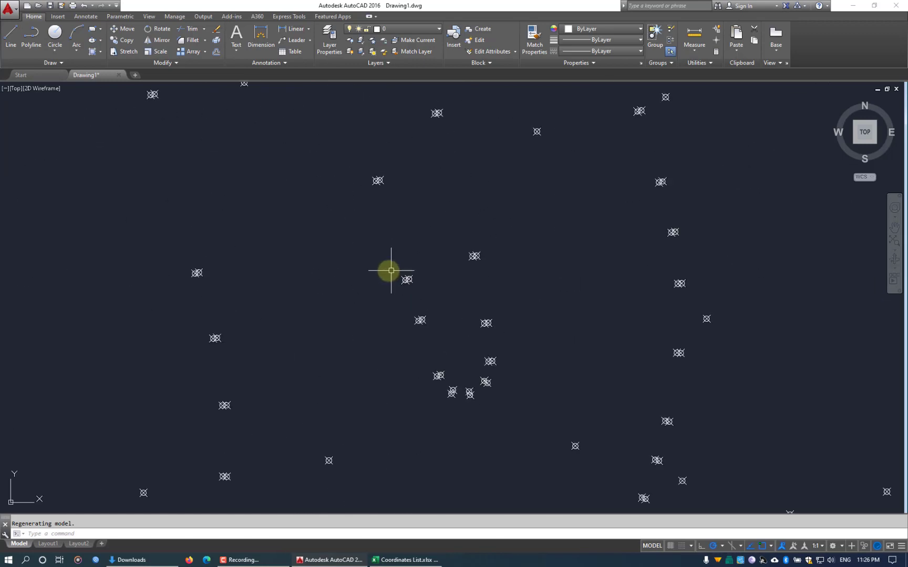
{"action": "scroll", "coordinate": [387, 272], "scroll_direction": "down", "scroll_amount": 6}
{"action": "scroll", "coordinate": [387, 272], "scroll_direction": "up", "scroll_amount": 6}
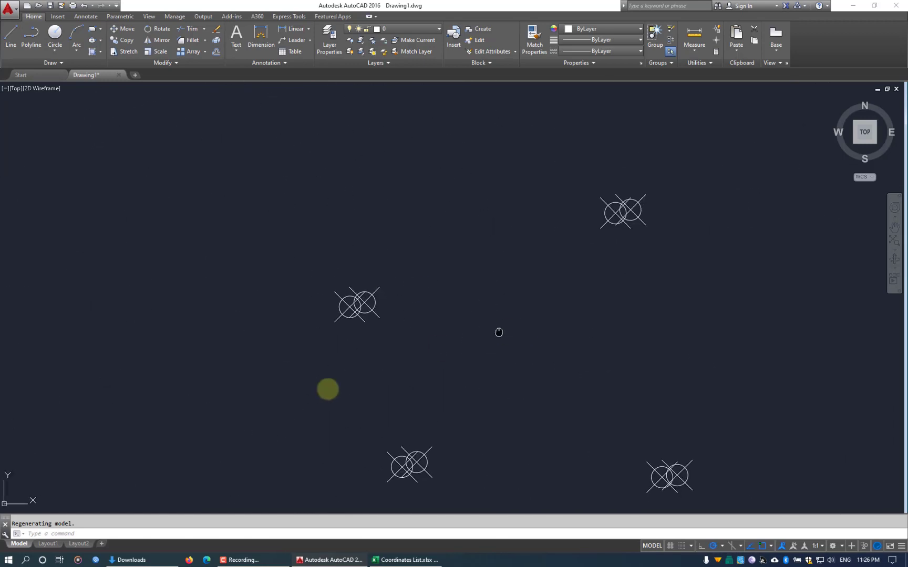
{"action": "scroll", "coordinate": [314, 378], "scroll_direction": "up", "scroll_amount": 3}
{"action": "scroll", "coordinate": [450, 257], "scroll_direction": "up", "scroll_amount": 2}
{"action": "scroll", "coordinate": [419, 272], "scroll_direction": "down", "scroll_amount": 8}
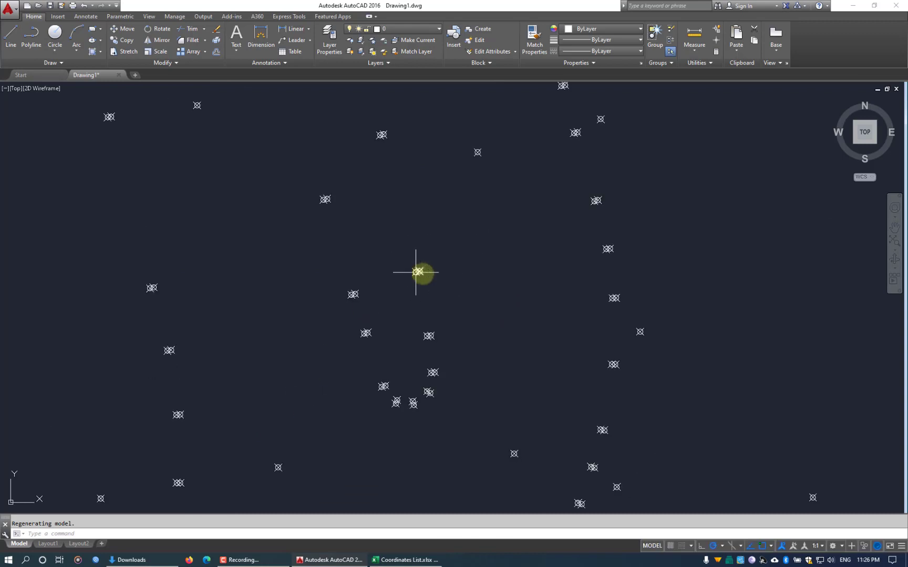
{"action": "scroll", "coordinate": [284, 288], "scroll_direction": "down", "scroll_amount": 6}
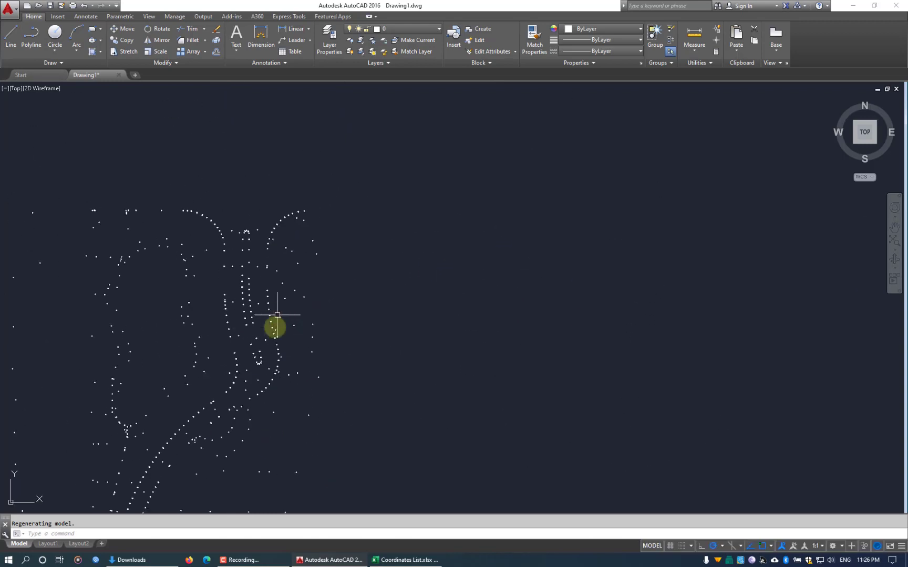
{"action": "middle_click_drag", "start_coordinate": [276, 324], "coordinate": [385, 193]}
{"action": "scroll", "coordinate": [235, 326], "scroll_direction": "up", "scroll_amount": 1}
{"action": "scroll", "coordinate": [290, 416], "scroll_direction": "up", "scroll_amount": 1}
{"action": "scroll", "coordinate": [288, 428], "scroll_direction": "up", "scroll_amount": 1}
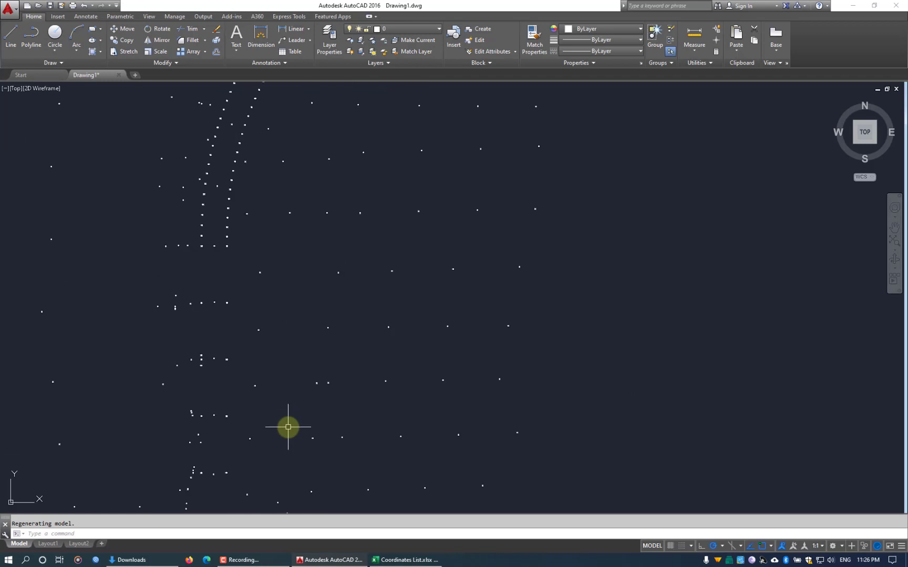
{"action": "middle_click_drag", "start_coordinate": [288, 428], "coordinate": [283, 394]}
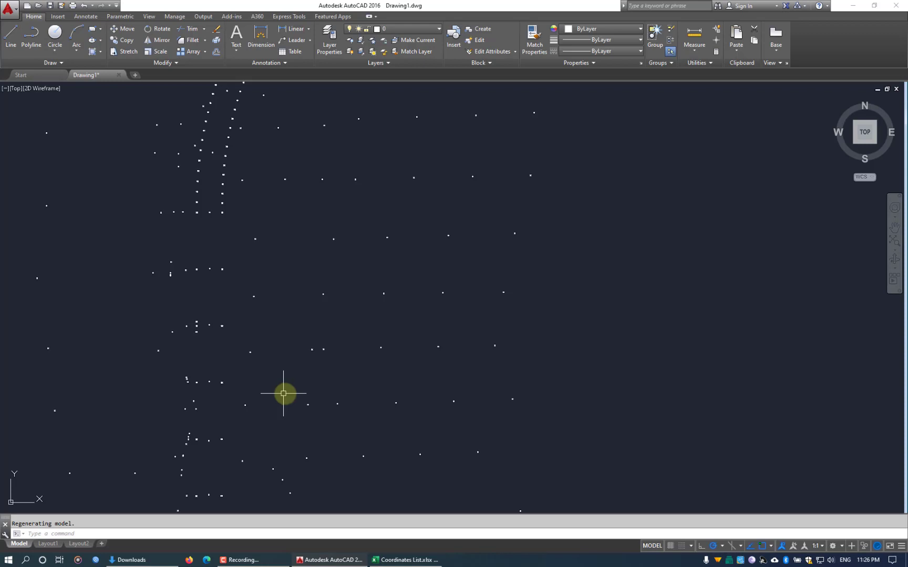
Switch to Excel and close Coordinates List.xlsx without keeping the copied data on the clipboard.
{"action": "left_click", "coordinate": [405, 560]}
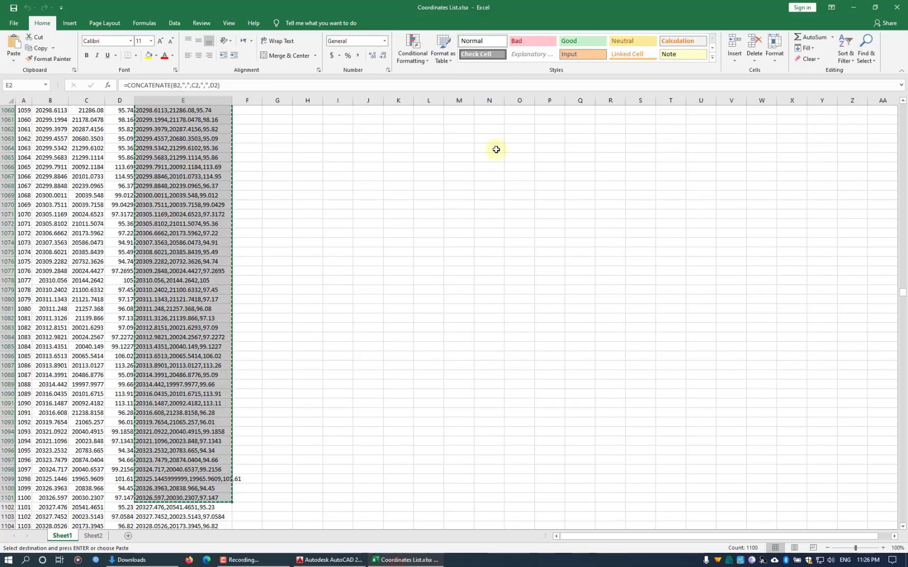
{"action": "left_click", "coordinate": [514, 205]}
{"action": "left_click", "coordinate": [896, 7]}
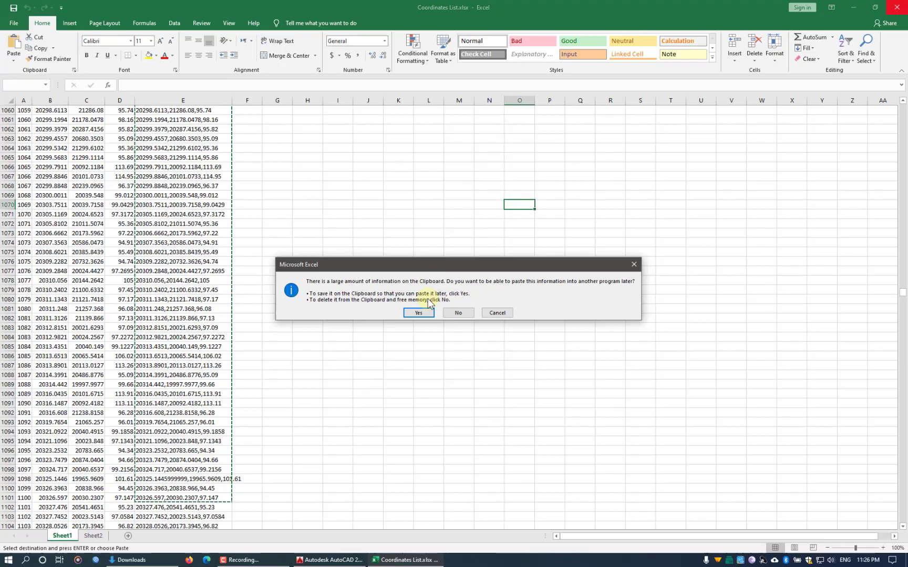
{"action": "left_click", "coordinate": [458, 312]}
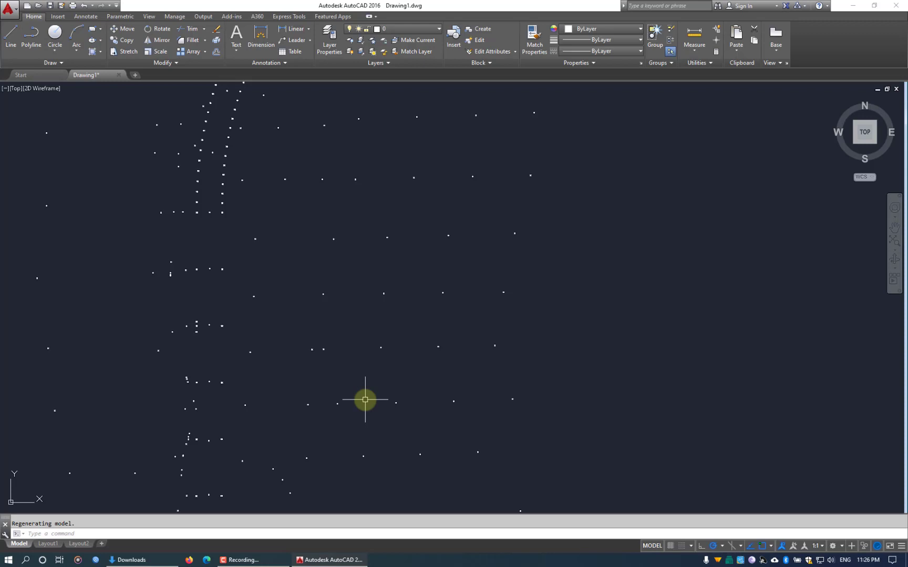
{"action": "type", "text": "Ap"}
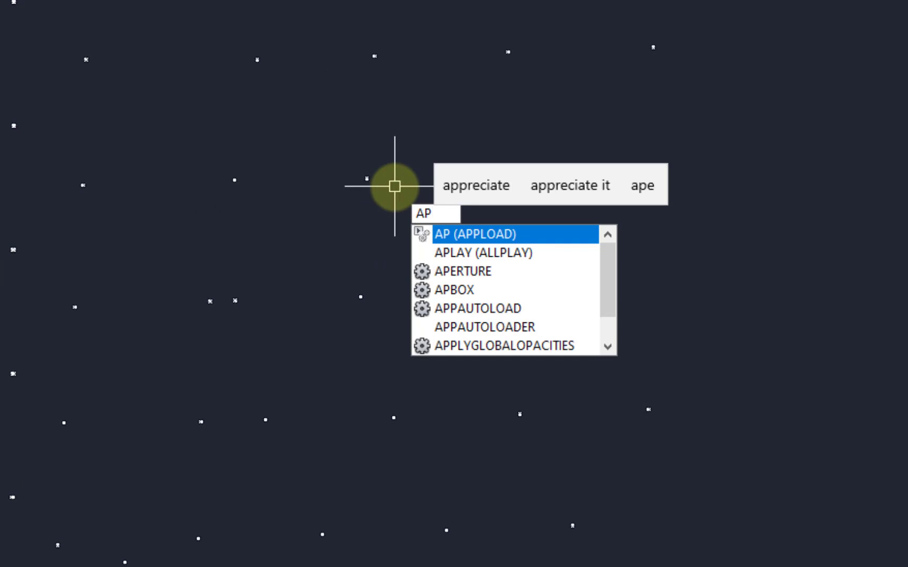
{"action": "key", "text": "Escape"}
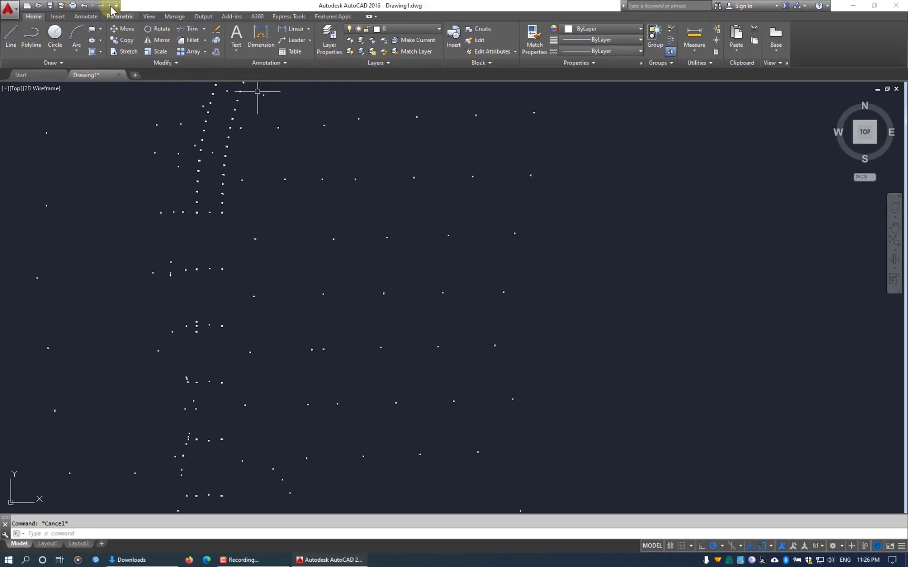
{"action": "left_click", "coordinate": [177, 17]}
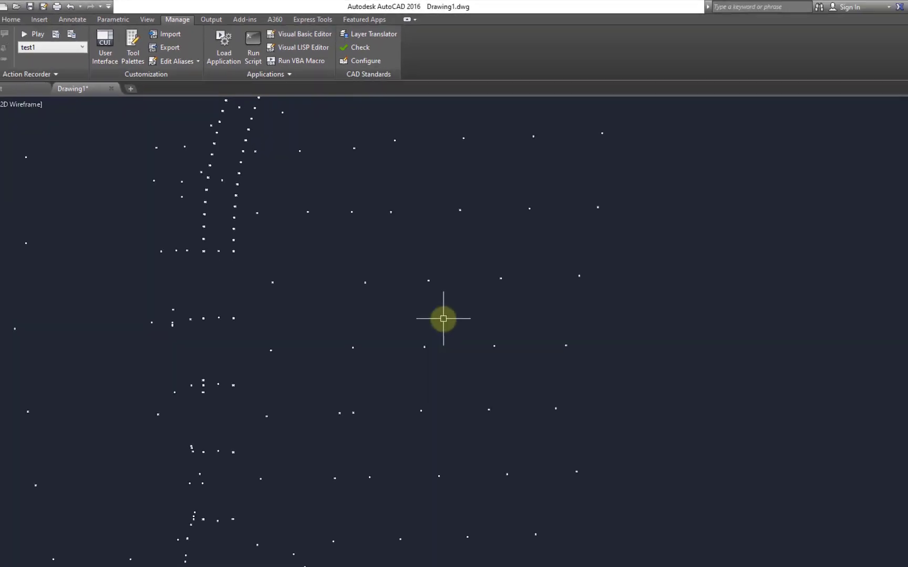
Load the coorN.LSP routine from the Downloads folder with APPLOAD, allowing the unsigned file, and close the Load/Unload Applications dialog.
{"action": "type", "text": "AP"}
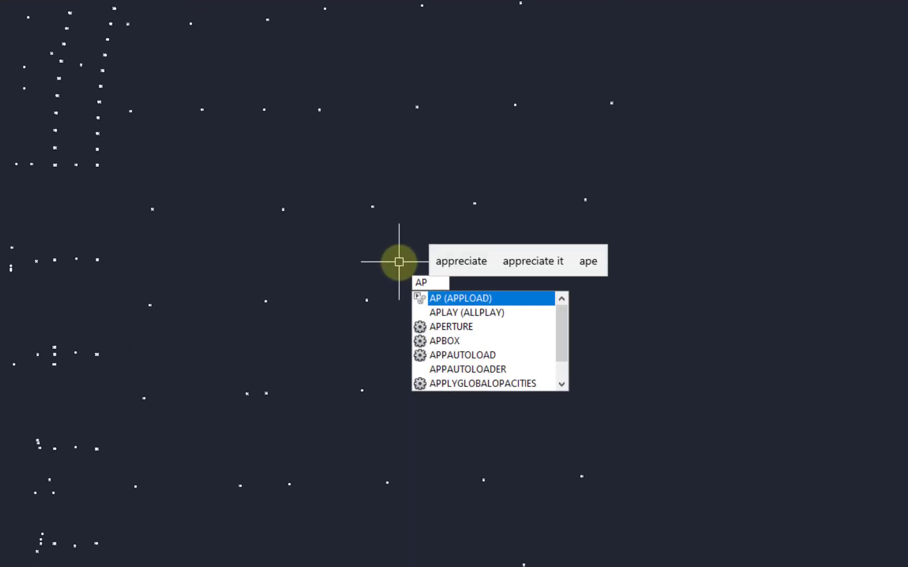
{"action": "key", "text": "Return"}
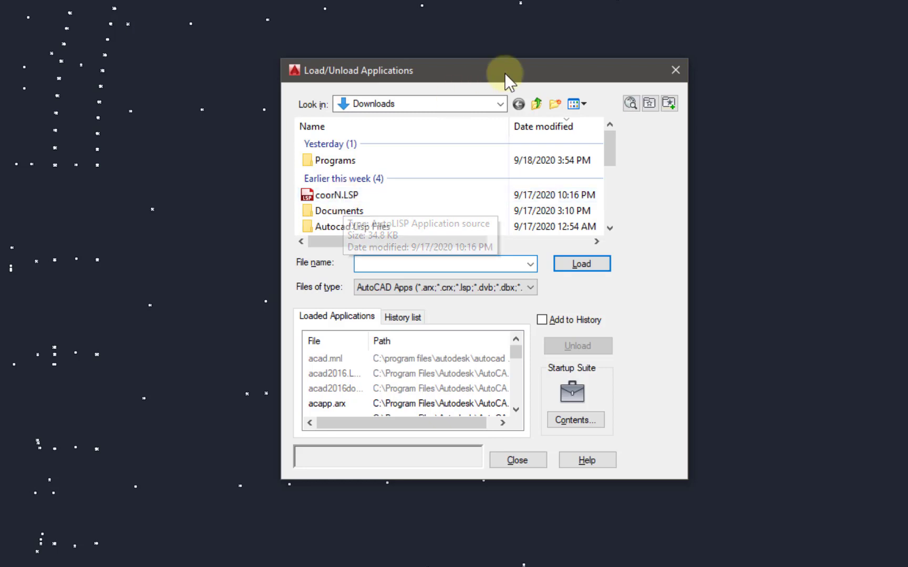
{"action": "left_click", "coordinate": [497, 109]}
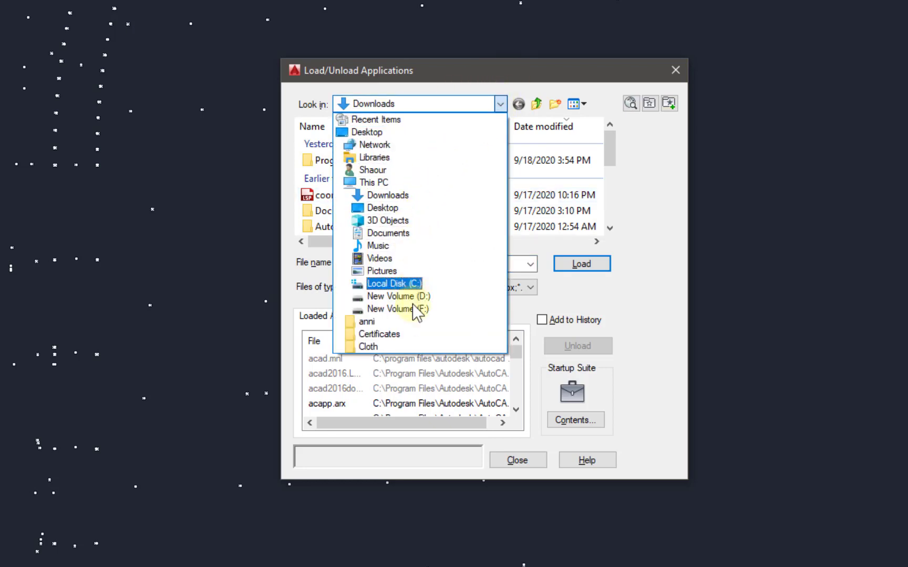
{"action": "left_click", "coordinate": [498, 101]}
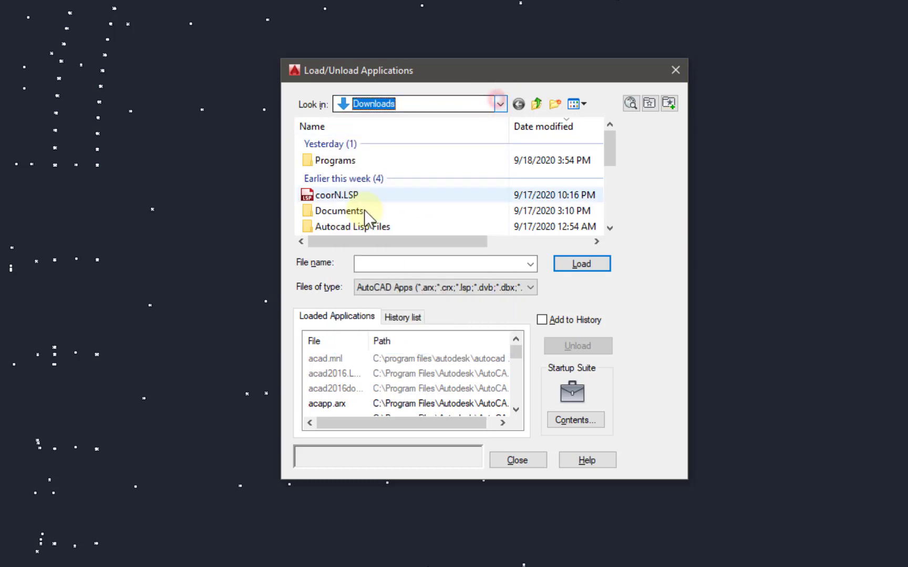
{"action": "left_click", "coordinate": [339, 202]}
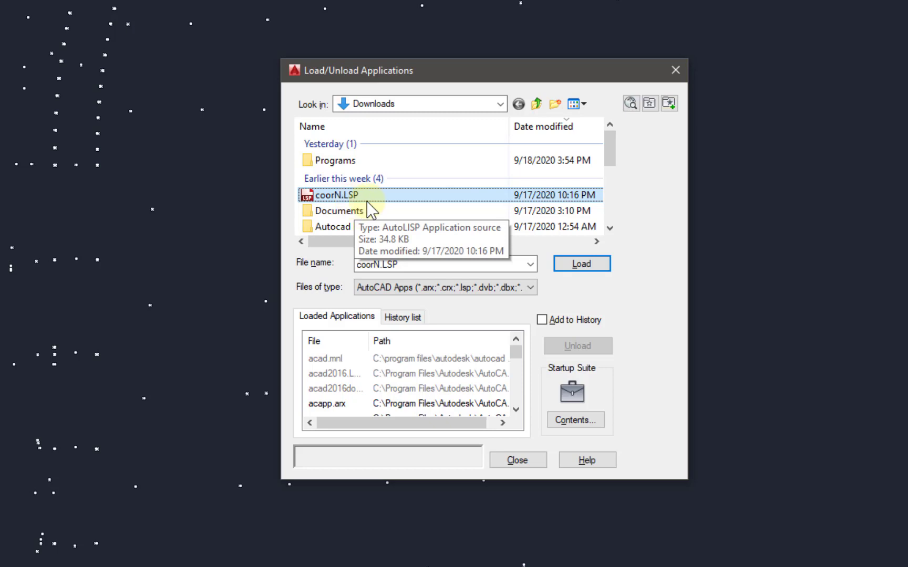
{"action": "left_click", "coordinate": [576, 263]}
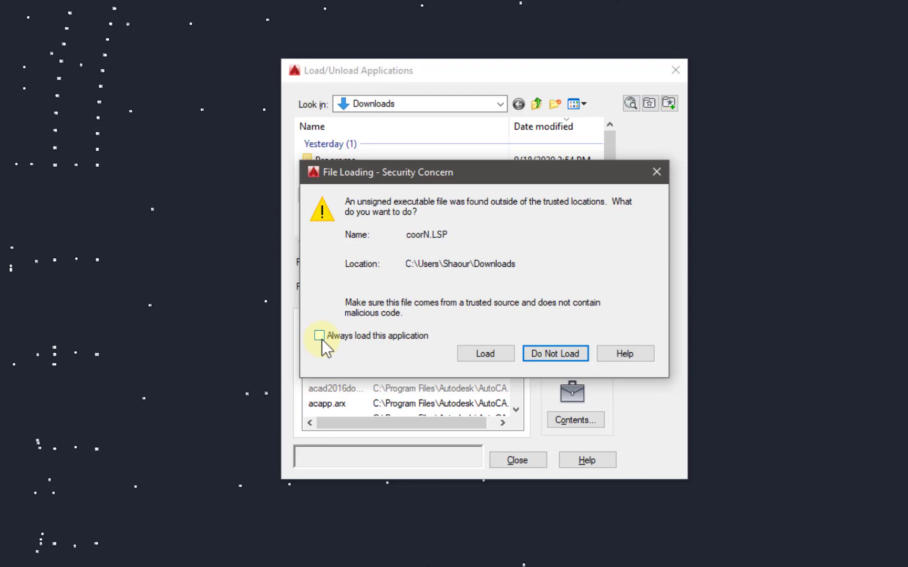
{"action": "left_click", "coordinate": [488, 355]}
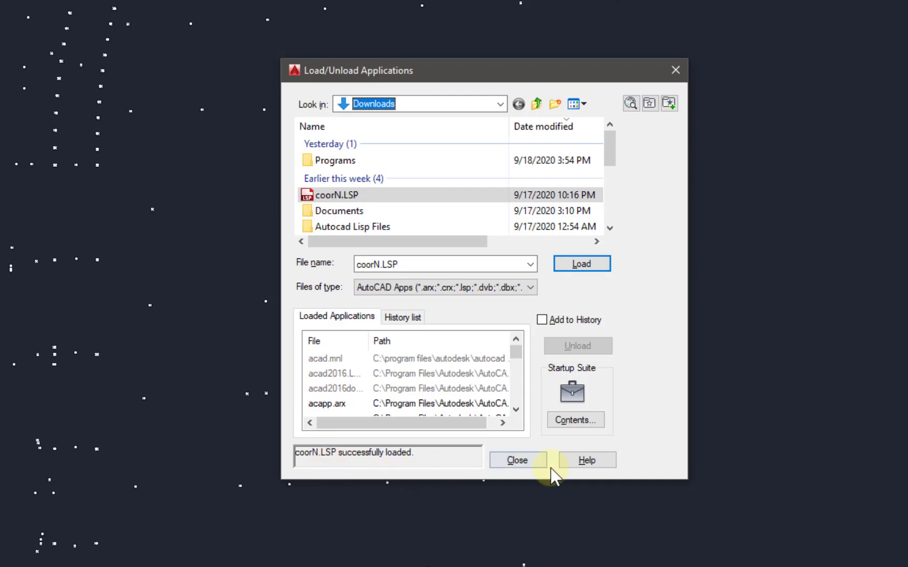
{"action": "left_click", "coordinate": [538, 463]}
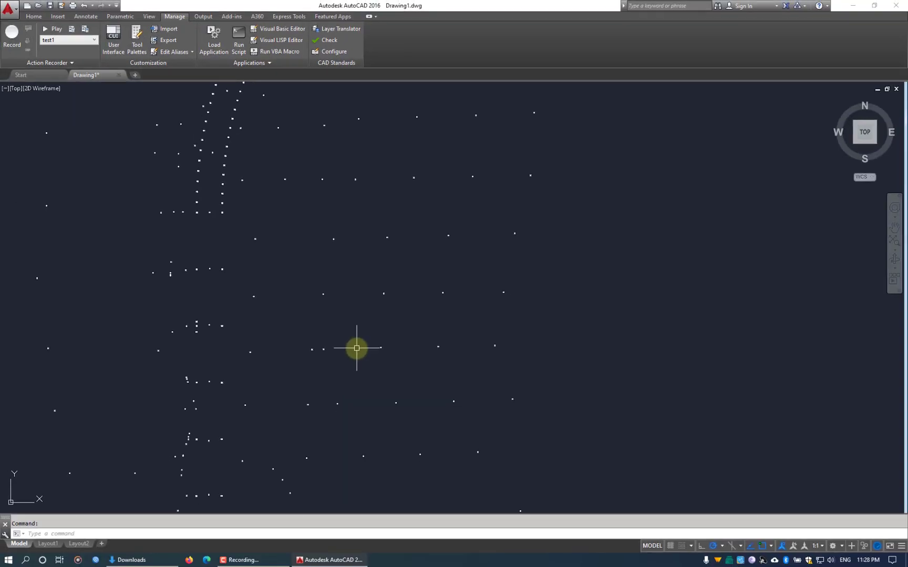
Run the COORN command and choose the pOints mode.
{"action": "type", "text": "COOR"}
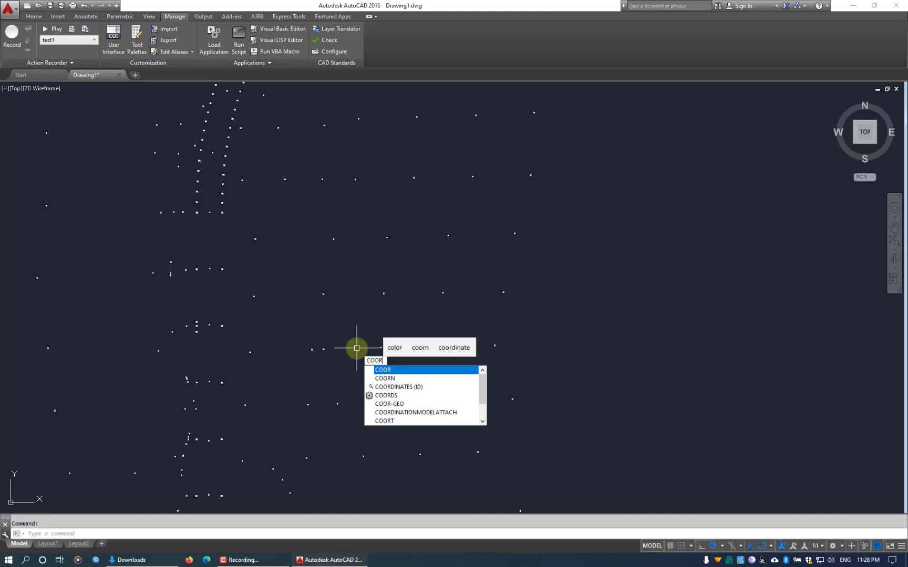
{"action": "type", "text": "r"}
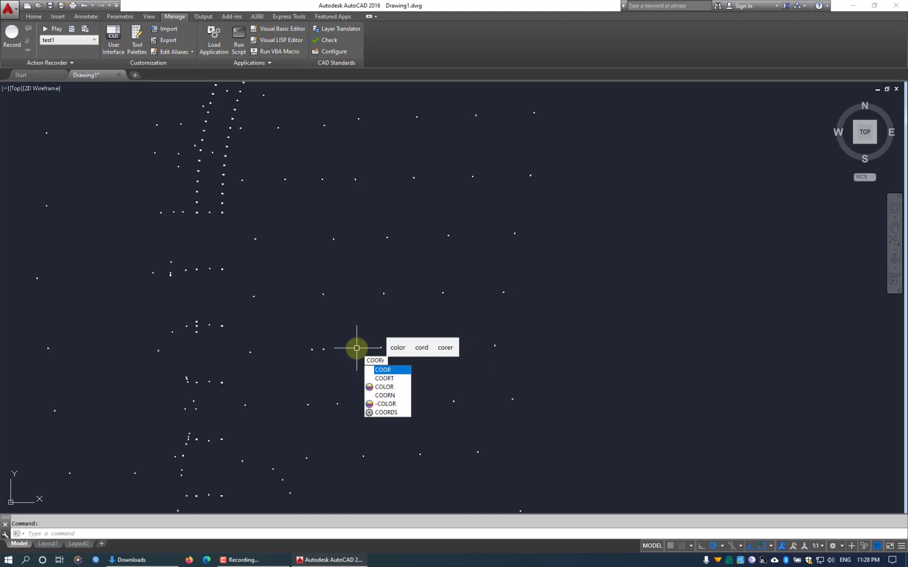
{"action": "key", "text": "BackSpace"}
{"action": "key", "text": "BackSpace"}
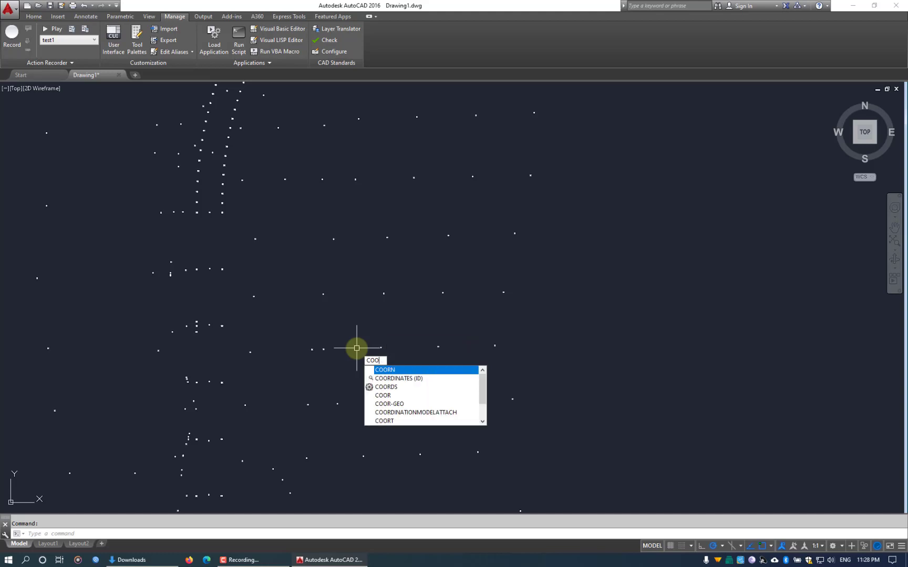
{"action": "type", "text": "R"}
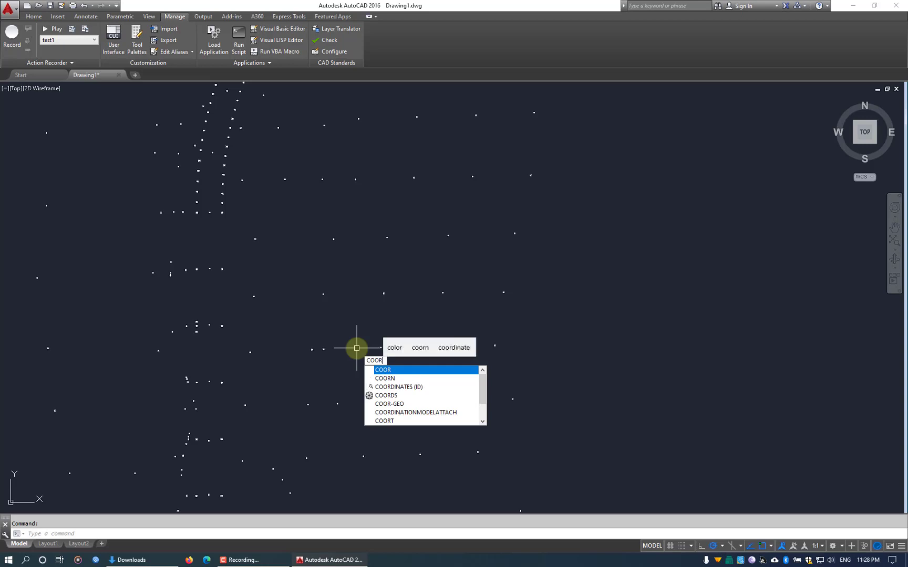
{"action": "type", "text": "N"}
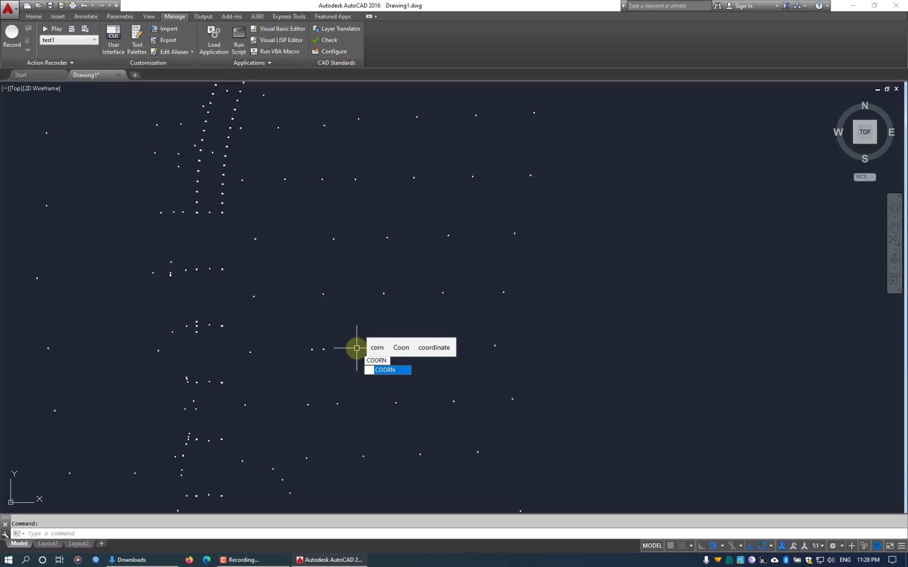
{"action": "key", "text": "Return"}
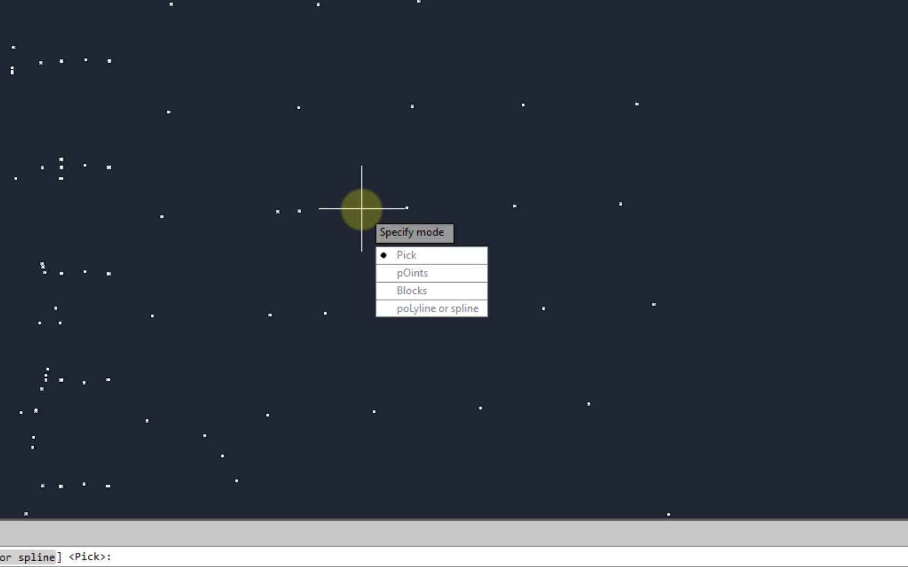
{"action": "key", "text": "Down"}
{"action": "key", "text": "Down"}
{"action": "key", "text": "Down"}
{"action": "key", "text": "Up"}
{"action": "key", "text": "Up"}
{"action": "key", "text": "Up"}
{"action": "key", "text": "Down"}
{"action": "key", "text": "Down"}
{"action": "key", "text": "Down"}
{"action": "key", "text": "Up"}
{"action": "key", "text": "Up"}
{"action": "key", "text": "Up"}
{"action": "key", "text": "Down"}
{"action": "key", "text": "Down"}
{"action": "key", "text": "Down"}
{"action": "key", "text": "Up"}
{"action": "key", "text": "Up"}
{"action": "key", "text": "Up"}
{"action": "key", "text": "Down"}
{"action": "key", "text": "Return"}
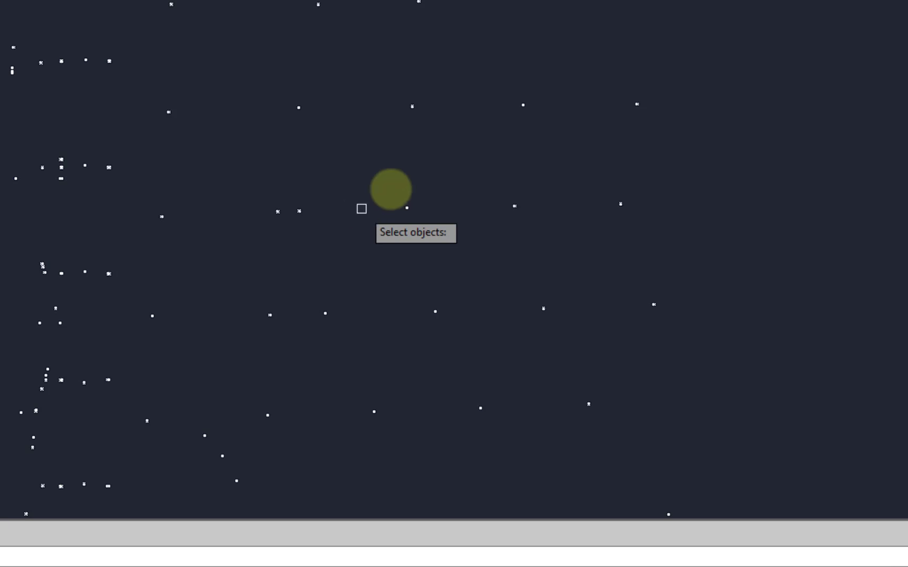
Select all the plotted points in the drawing with a crossing window and confirm the selection for COORN.
{"action": "scroll", "coordinate": [574, 128], "scroll_direction": "down", "scroll_amount": 5}
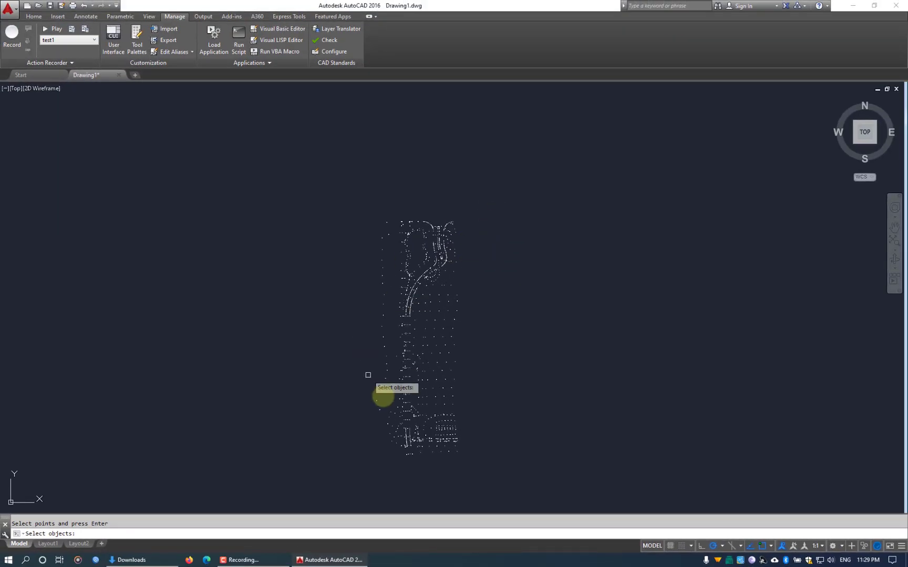
{"action": "scroll", "coordinate": [451, 447], "scroll_direction": "up", "scroll_amount": 2}
{"action": "scroll", "coordinate": [451, 447], "scroll_direction": "up", "scroll_amount": 5}
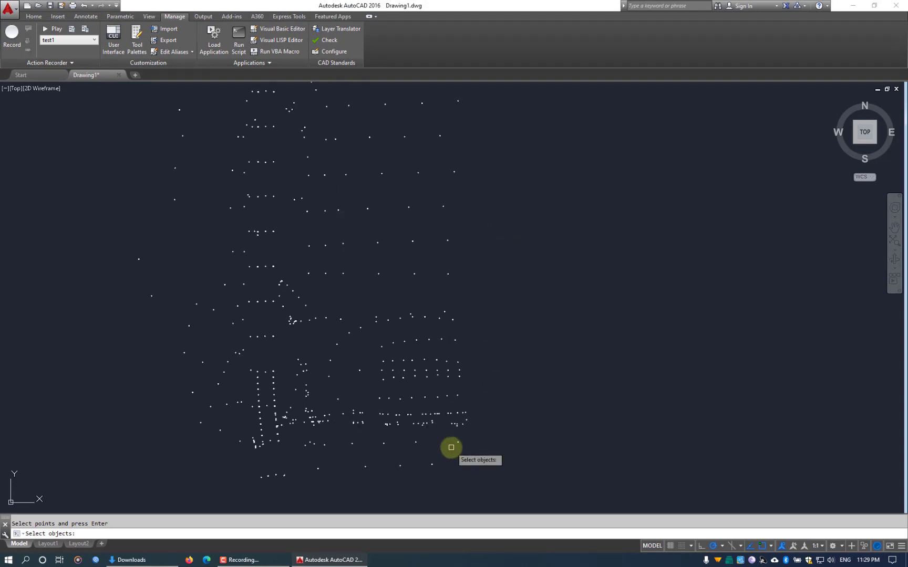
{"action": "scroll", "coordinate": [417, 402], "scroll_direction": "down", "scroll_amount": 5}
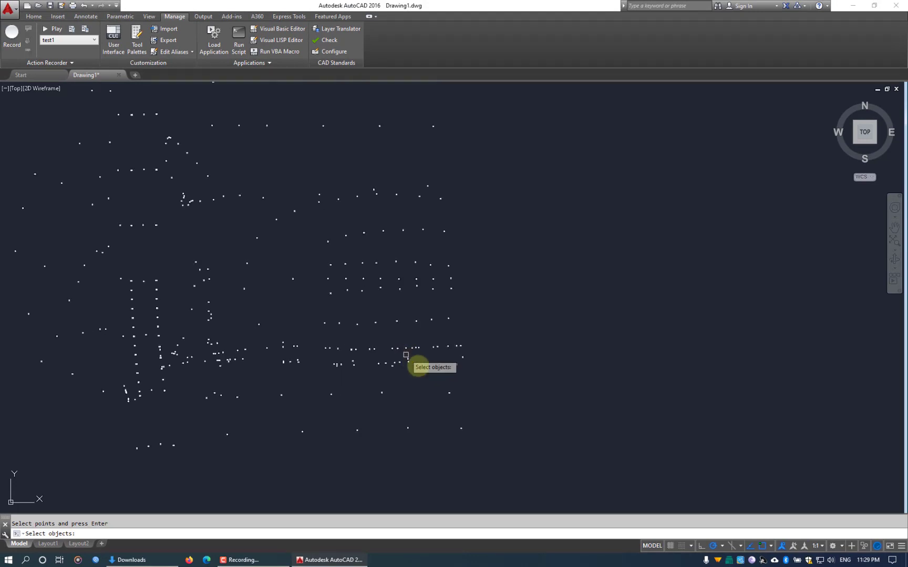
{"action": "scroll", "coordinate": [435, 401], "scroll_direction": "down", "scroll_amount": 5}
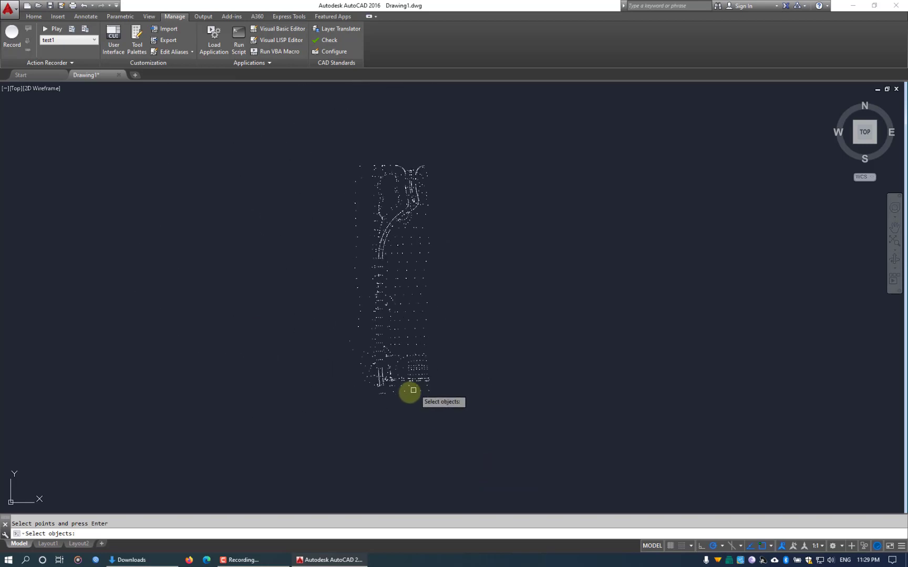
{"action": "left_click", "coordinate": [450, 146]}
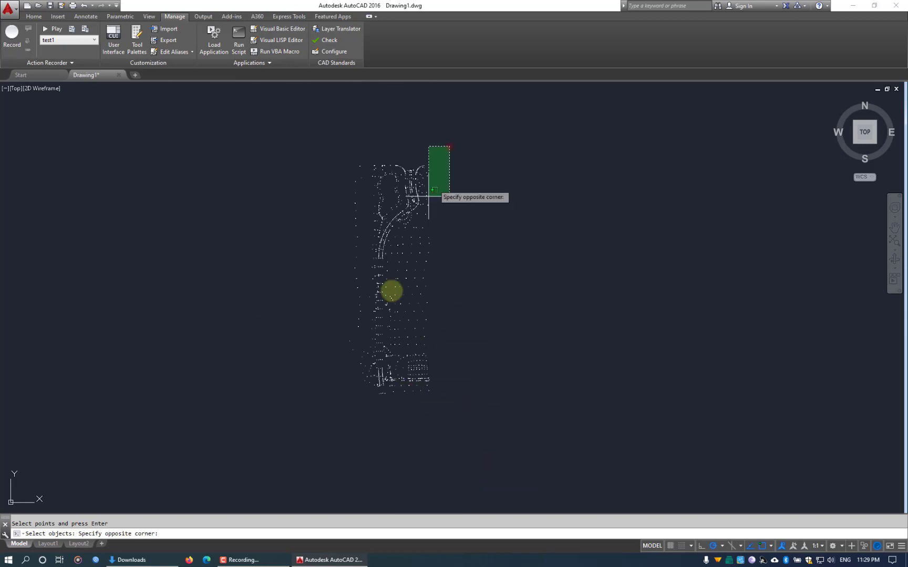
{"action": "left_click", "coordinate": [319, 423]}
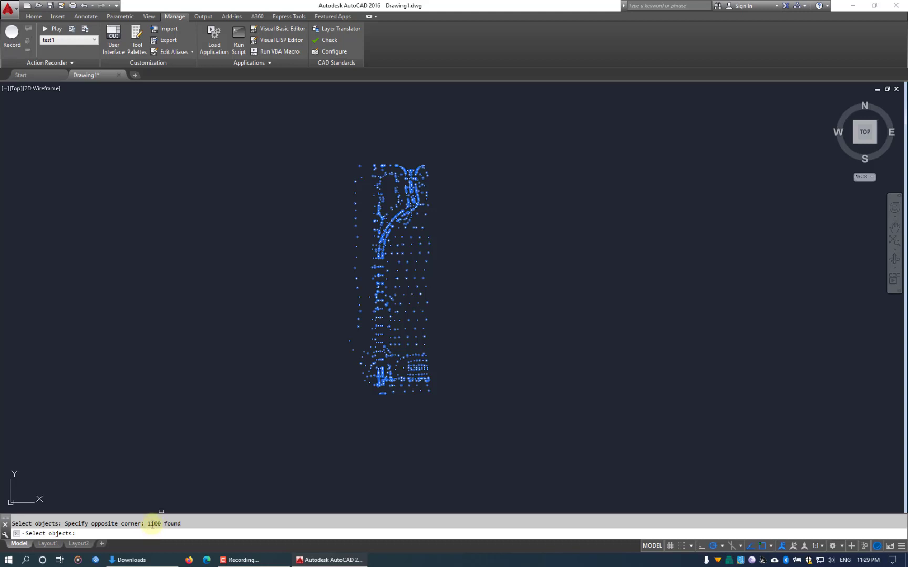
{"action": "scroll", "coordinate": [423, 258], "scroll_direction": "up", "scroll_amount": 2}
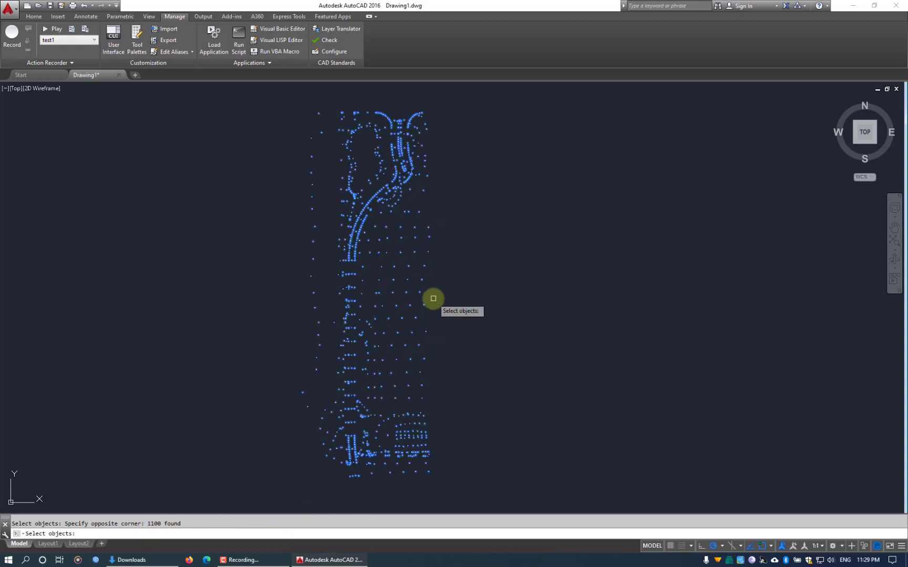
{"action": "key", "text": "Return"}
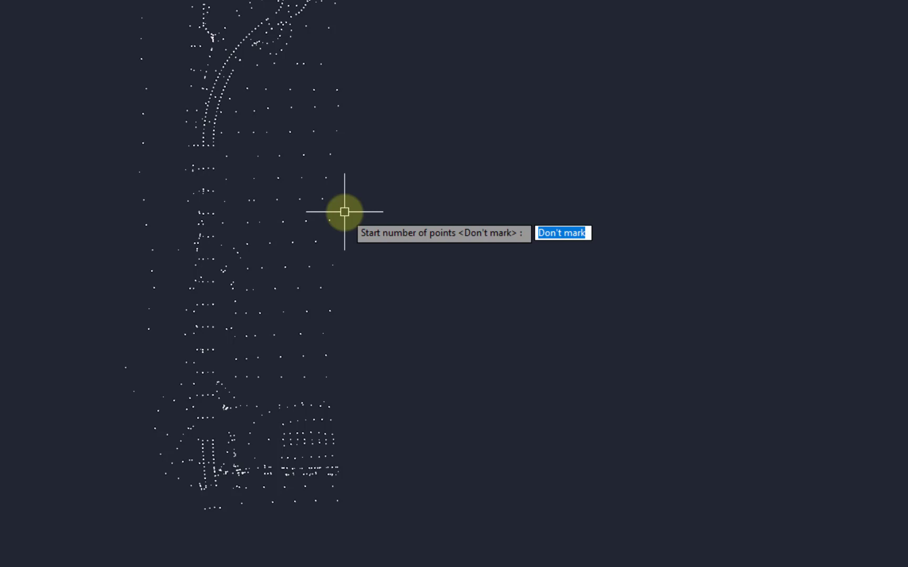
Start the COORN point numbering at 1 and save the extracted coordinates to Excel.
{"action": "type", "text": "1"}
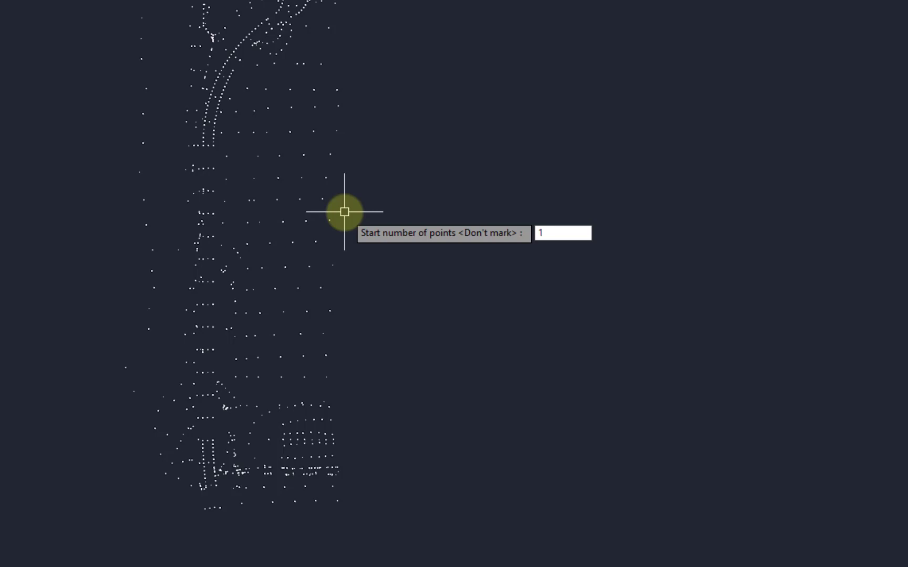
{"action": "key", "text": "Return"}
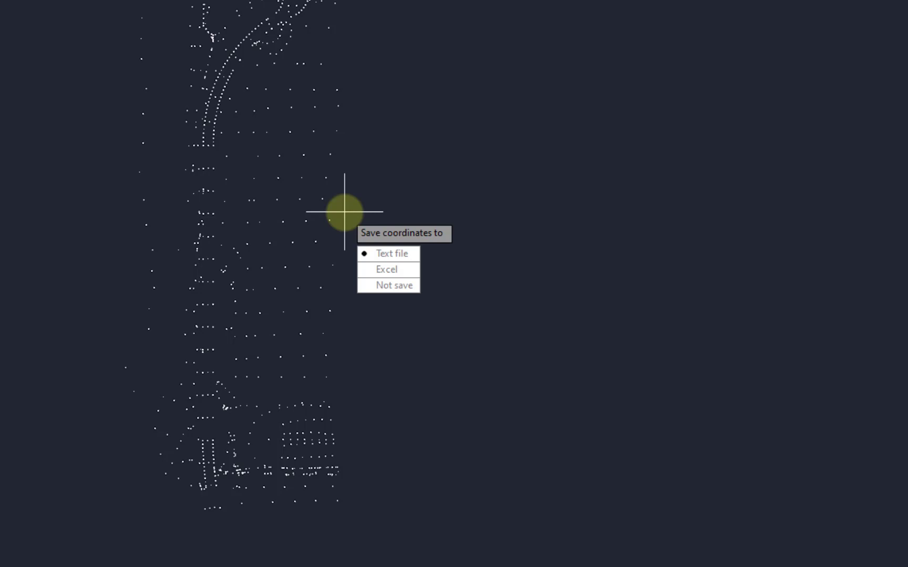
{"action": "key", "text": "Down"}
{"action": "key", "text": "Down"}
{"action": "key", "text": "Up"}
{"action": "key", "text": "Up"}
{"action": "key", "text": "Down"}
{"action": "key", "text": "Return"}
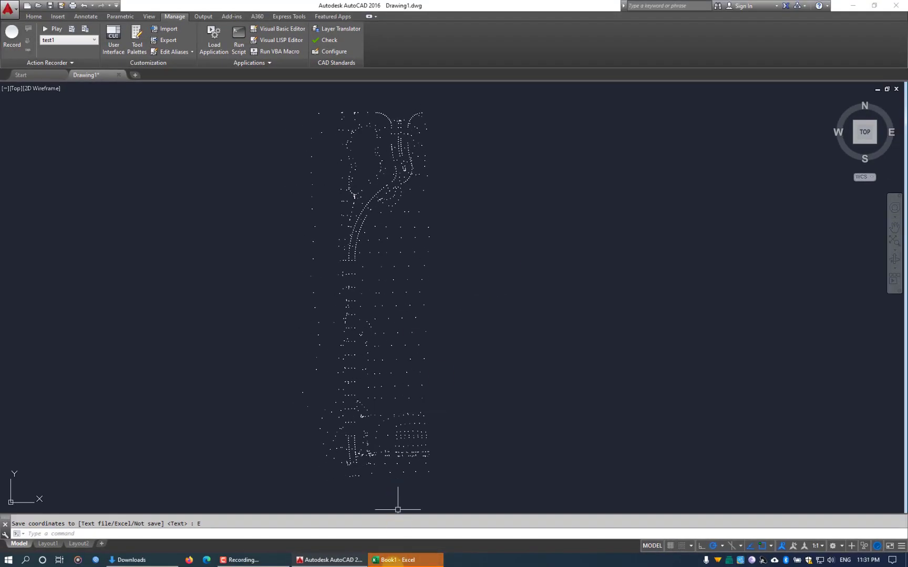
Switch to the exported Book1 workbook in Excel and maximize its window.
{"action": "mouse_move", "coordinate": [398, 563]}
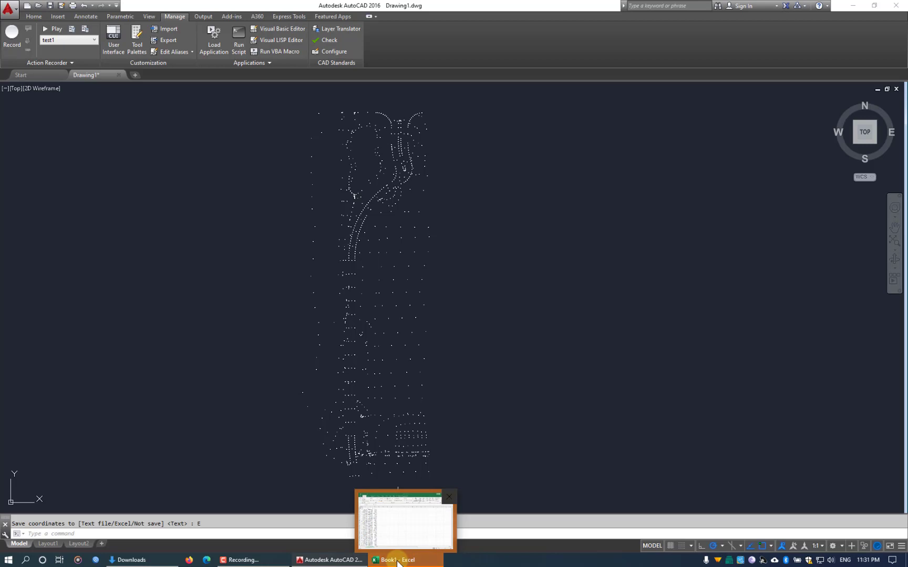
{"action": "left_click", "coordinate": [398, 562]}
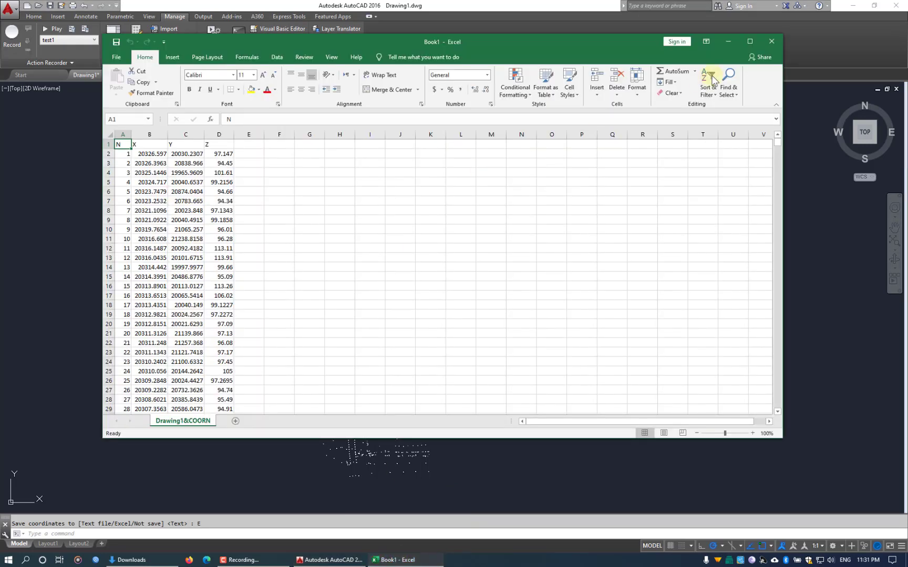
{"action": "left_click", "coordinate": [742, 41]}
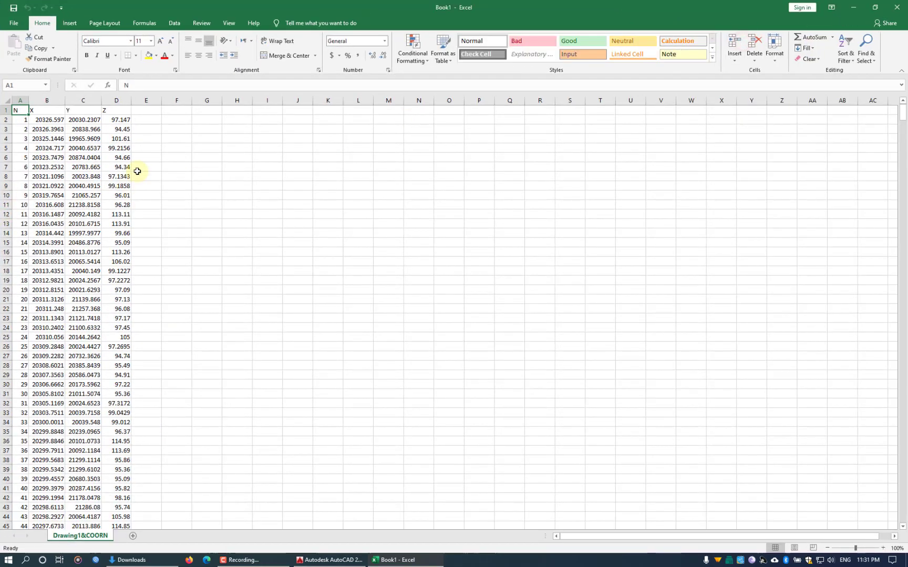
Examine the exported point numbers from first to last row and the X, Y and Z values of point 1.
{"action": "left_click", "coordinate": [22, 102]}
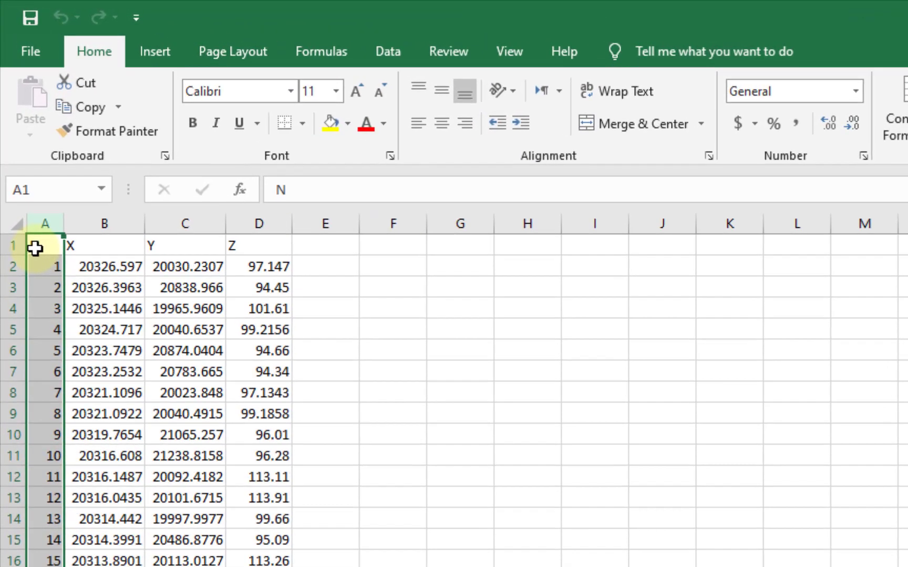
{"action": "left_click", "coordinate": [17, 111]}
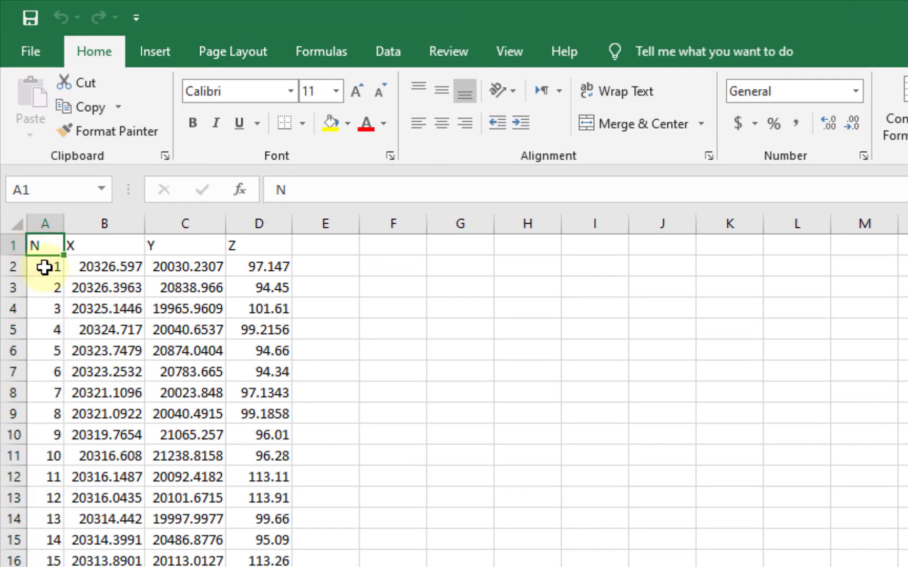
{"action": "left_click", "coordinate": [45, 268]}
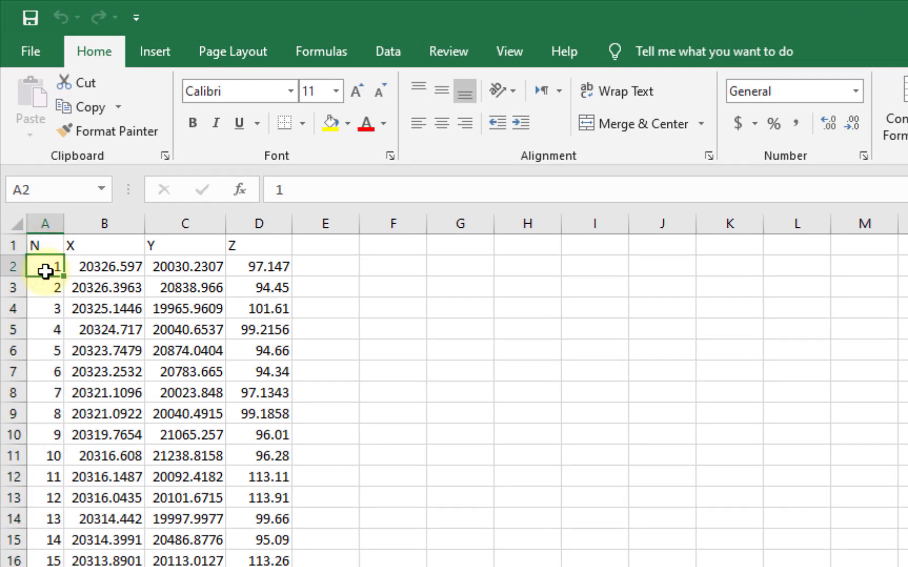
{"action": "key", "text": "ctrl+Down"}
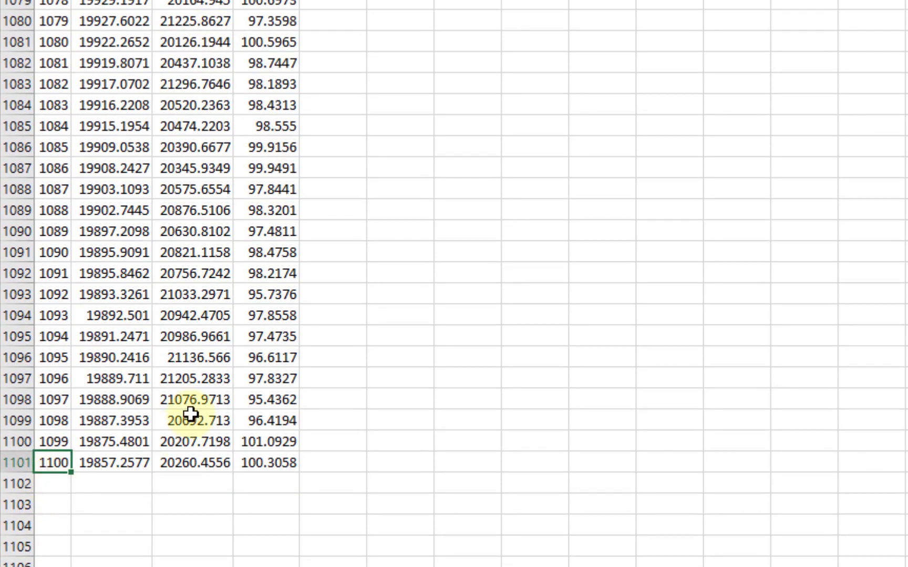
{"action": "key", "text": "ctrl+Up"}
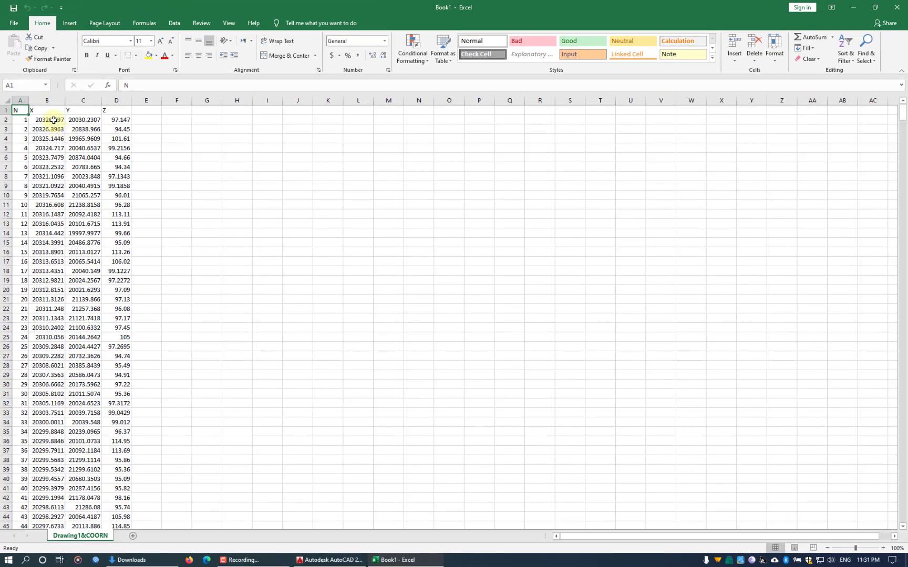
{"action": "left_click", "coordinate": [54, 120]}
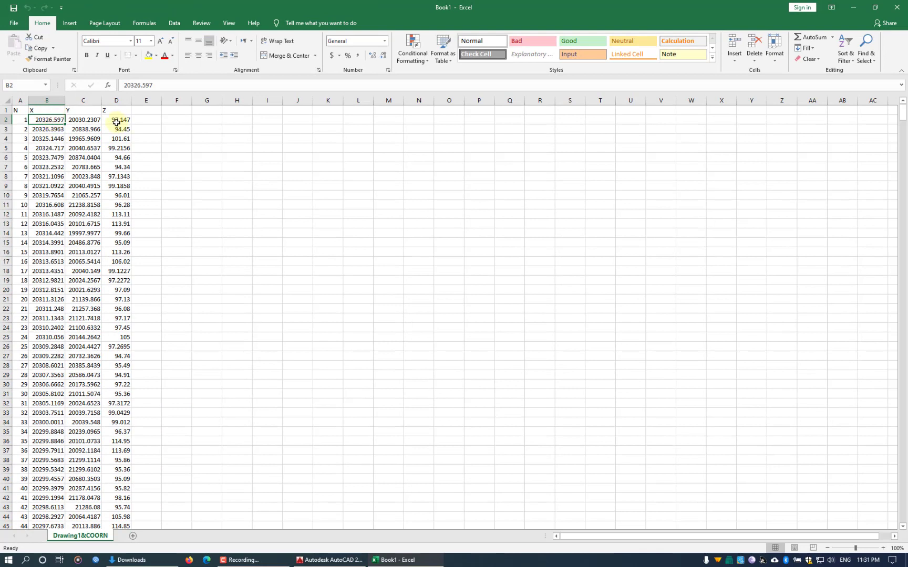
{"action": "left_click", "coordinate": [94, 121]}
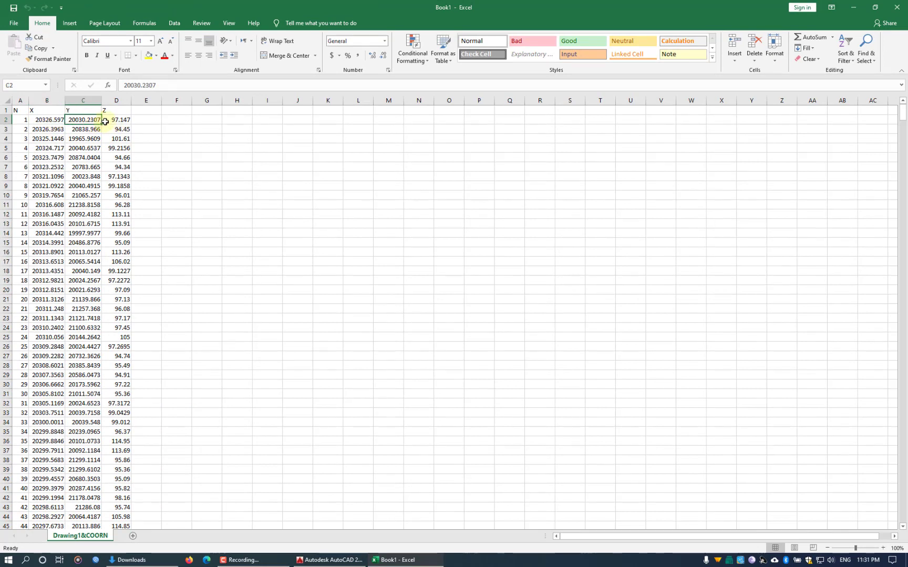
{"action": "left_click", "coordinate": [116, 120]}
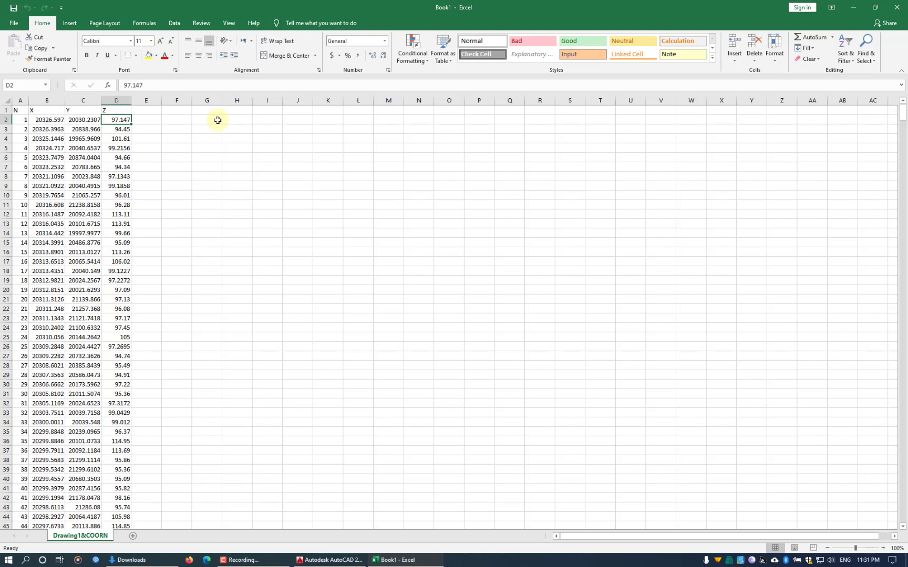
Switch to AutoCAD and inspect the number labels beside several plotted points, ending at point 26.
{"action": "left_click", "coordinate": [323, 561]}
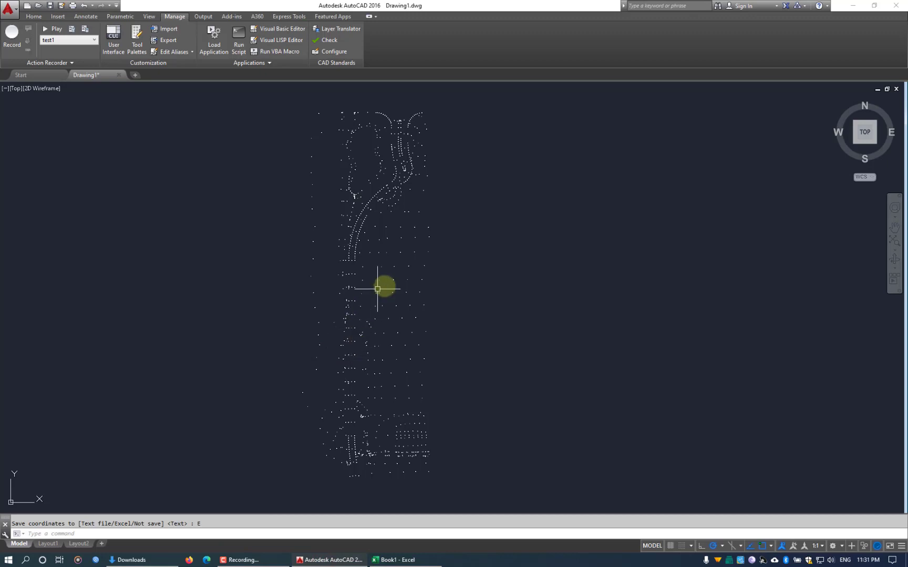
{"action": "scroll", "coordinate": [403, 263], "scroll_direction": "up", "scroll_amount": 10}
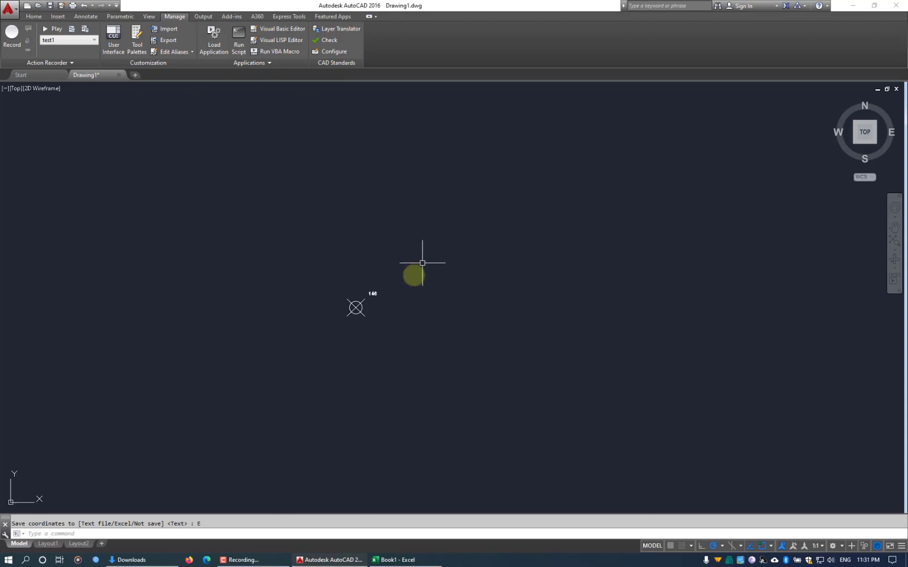
{"action": "scroll", "coordinate": [315, 305], "scroll_direction": "up", "scroll_amount": 10}
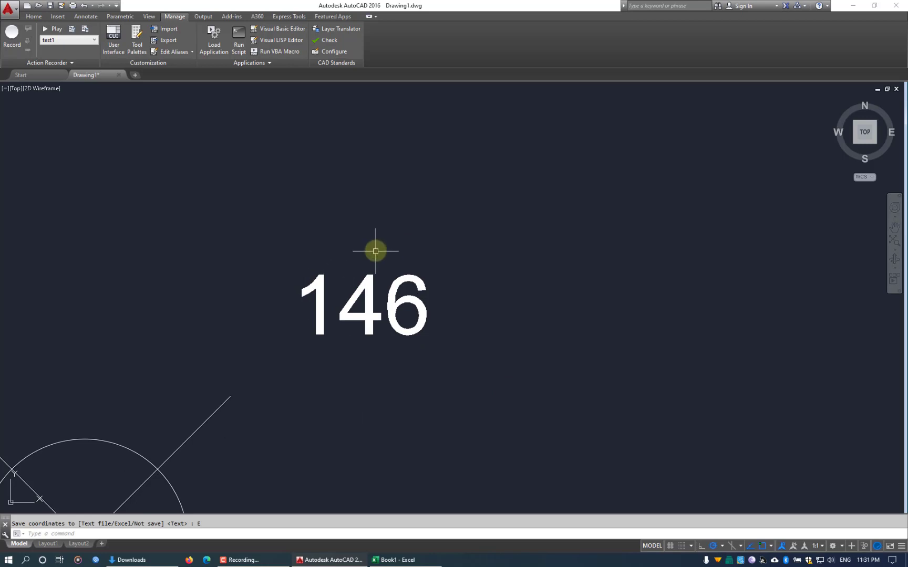
{"action": "scroll", "coordinate": [368, 252], "scroll_direction": "down", "scroll_amount": 8}
{"action": "scroll", "coordinate": [344, 251], "scroll_direction": "down", "scroll_amount": 6}
{"action": "scroll", "coordinate": [67, 259], "scroll_direction": "up", "scroll_amount": 8}
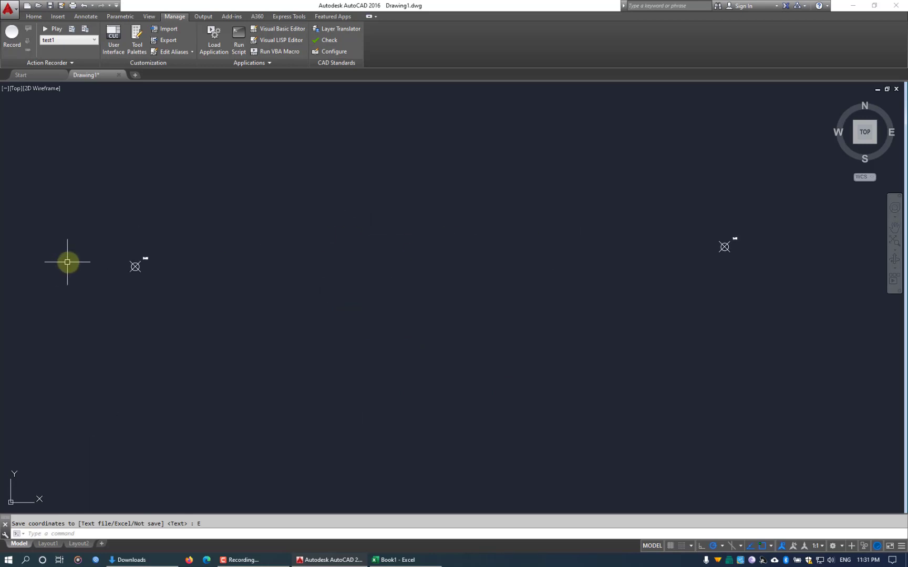
{"action": "scroll", "coordinate": [486, 242], "scroll_direction": "up", "scroll_amount": 2}
{"action": "scroll", "coordinate": [430, 251], "scroll_direction": "down", "scroll_amount": 8}
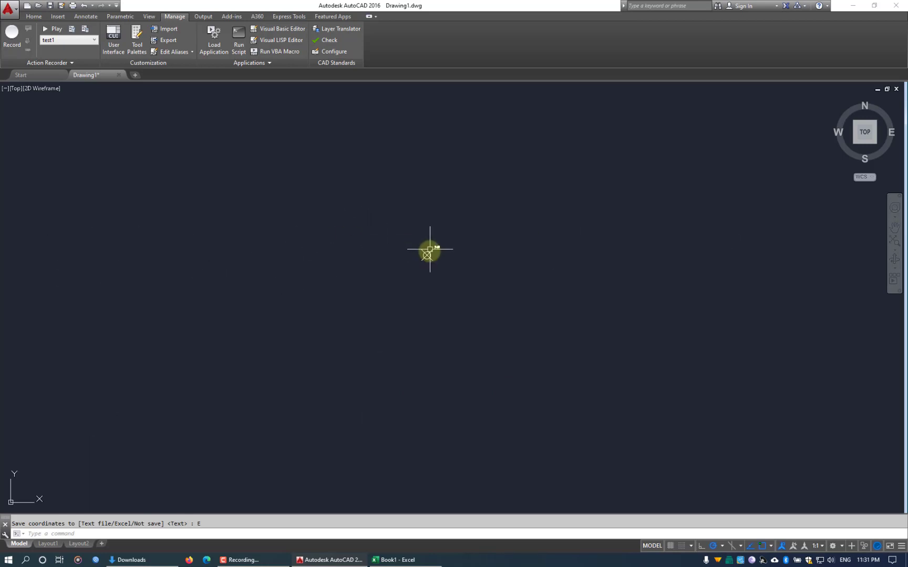
{"action": "scroll", "coordinate": [551, 259], "scroll_direction": "up", "scroll_amount": 10}
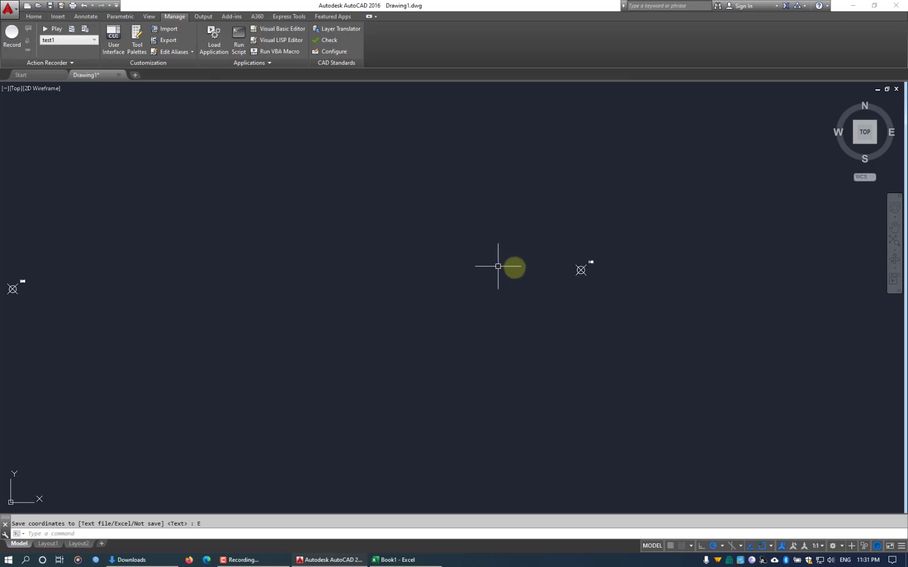
{"action": "scroll", "coordinate": [719, 259], "scroll_direction": "up", "scroll_amount": 2}
{"action": "scroll", "coordinate": [576, 263], "scroll_direction": "down", "scroll_amount": 8}
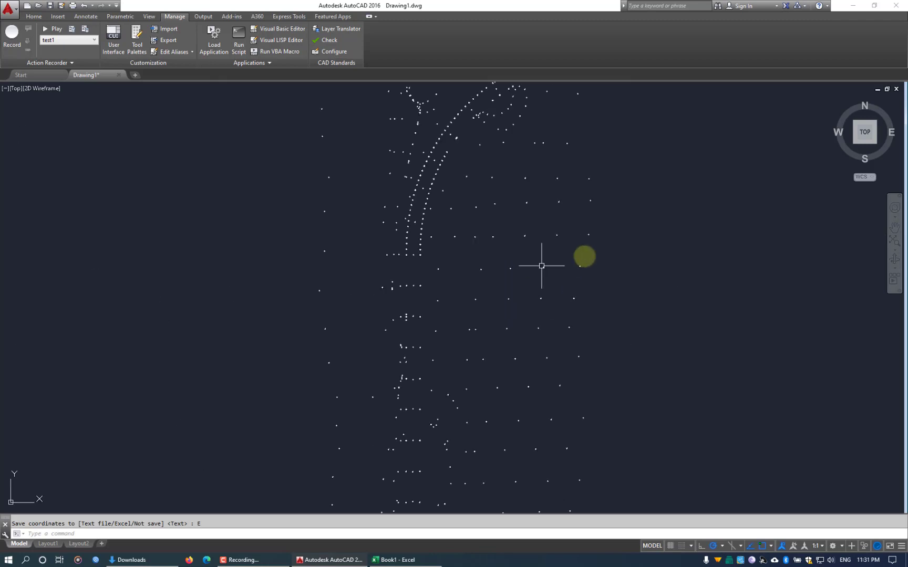
{"action": "scroll", "coordinate": [578, 262], "scroll_direction": "up", "scroll_amount": 10}
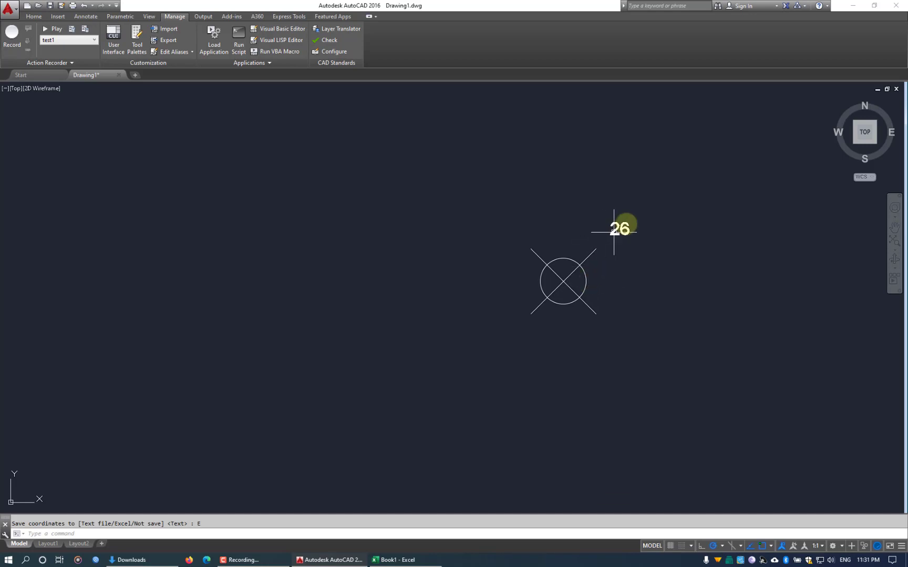
{"action": "scroll", "coordinate": [622, 227], "scroll_direction": "up", "scroll_amount": 3}
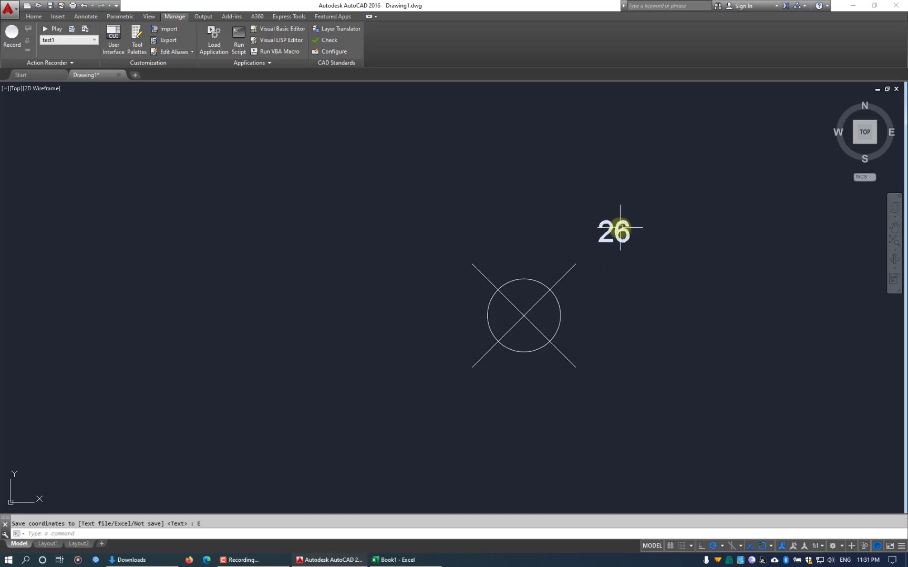
{"action": "scroll", "coordinate": [461, 258], "scroll_direction": "down", "scroll_amount": 6}
{"action": "scroll", "coordinate": [493, 261], "scroll_direction": "up", "scroll_amount": 3}
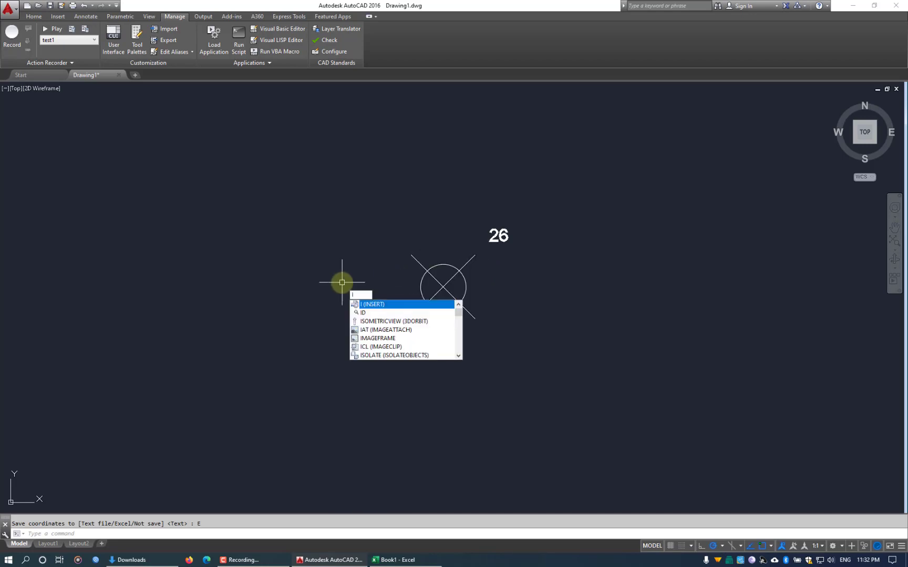
Check that the Node object snap is enabled and read the coordinates of point 26 with the ID command.
{"action": "type", "text": "D"}
{"action": "key", "text": "Return"}
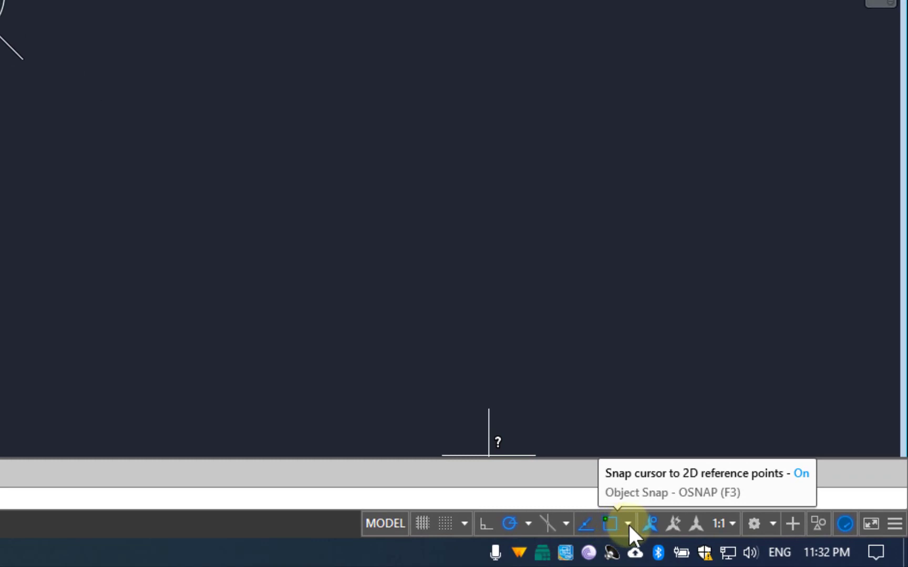
{"action": "left_click", "coordinate": [629, 524]}
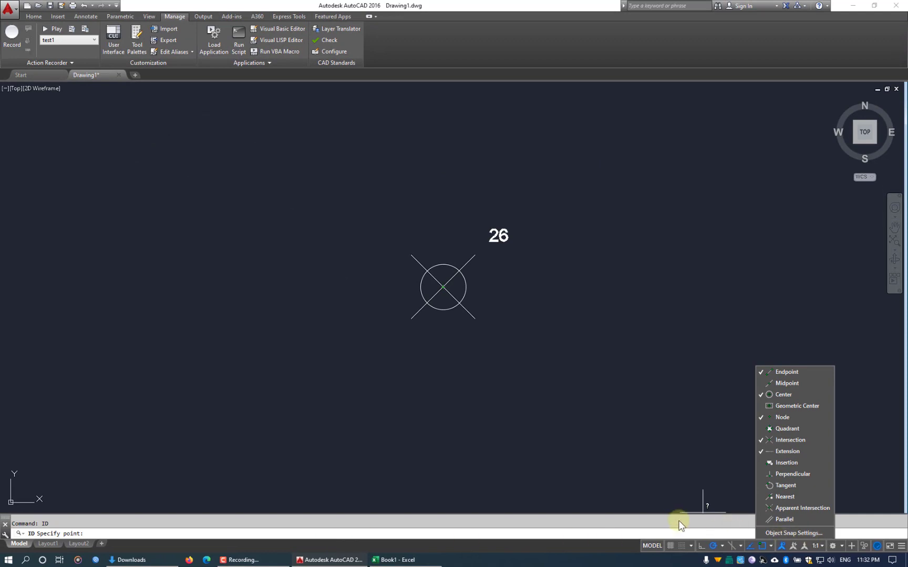
{"action": "left_click", "coordinate": [772, 548]}
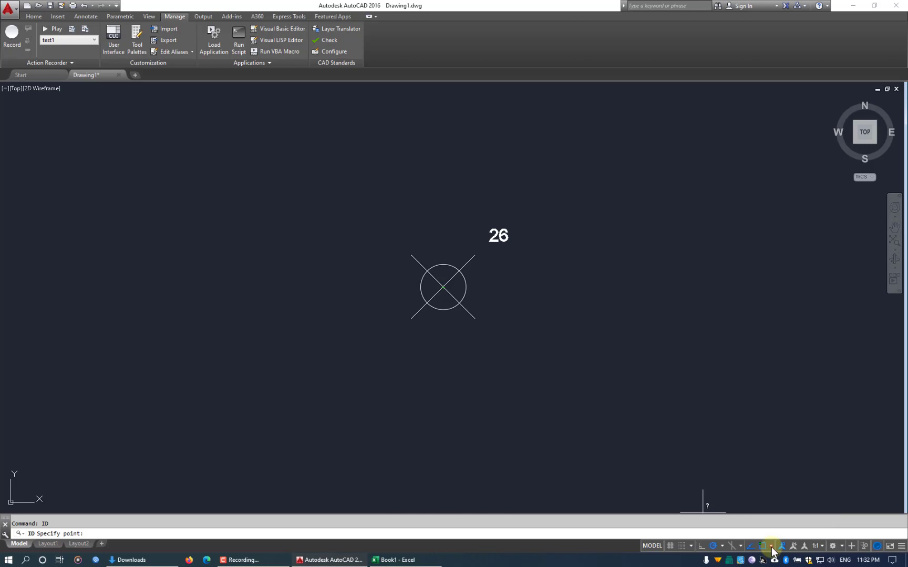
{"action": "left_click", "coordinate": [444, 288]}
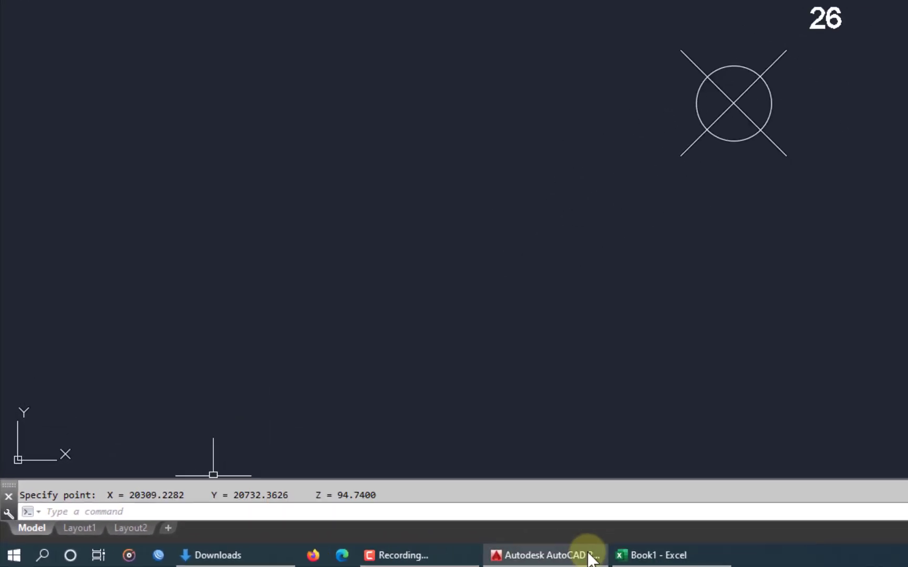
Switch to Book1 in Excel and compare the row for point 26 with the coordinates identified in AutoCAD.
{"action": "mouse_move", "coordinate": [644, 562]}
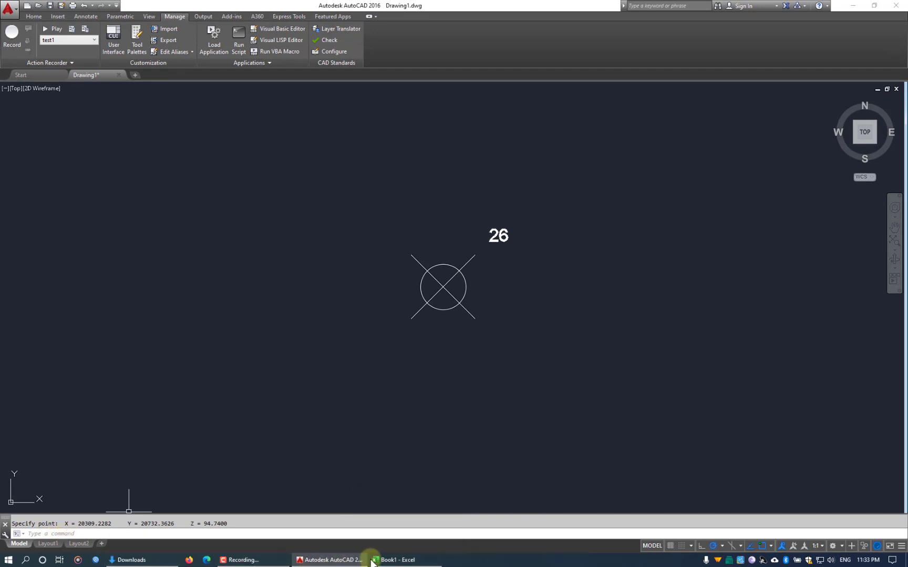
{"action": "left_click", "coordinate": [375, 560]}
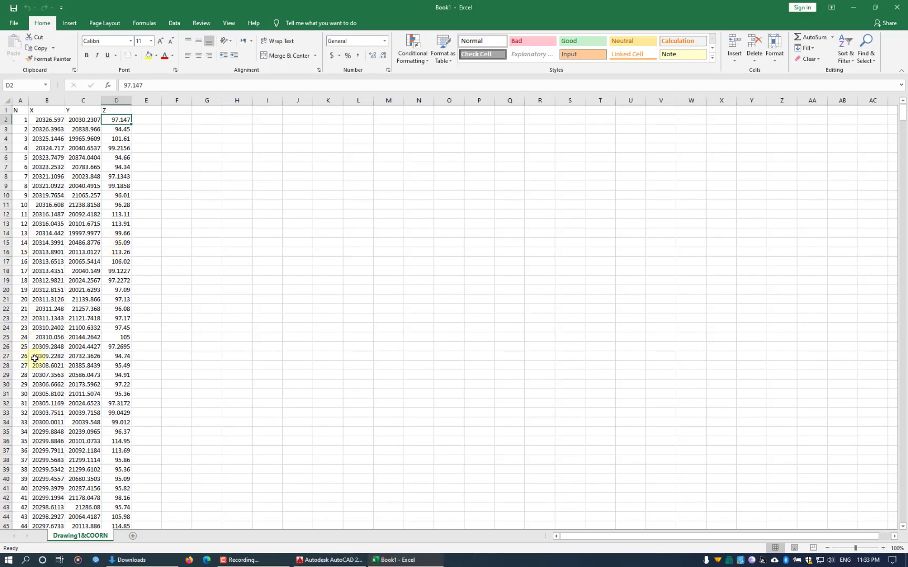
{"action": "left_click", "coordinate": [434, 560]}
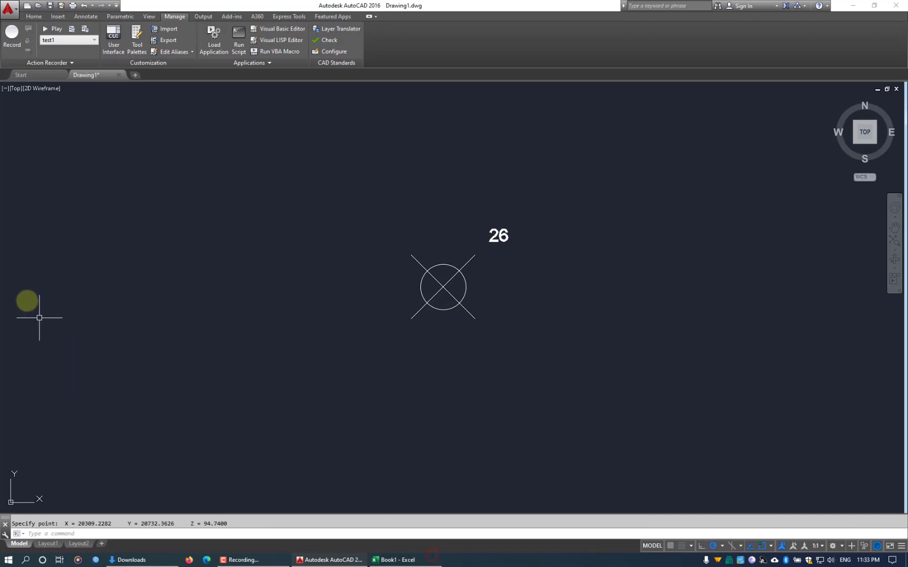
{"action": "left_click", "coordinate": [423, 560]}
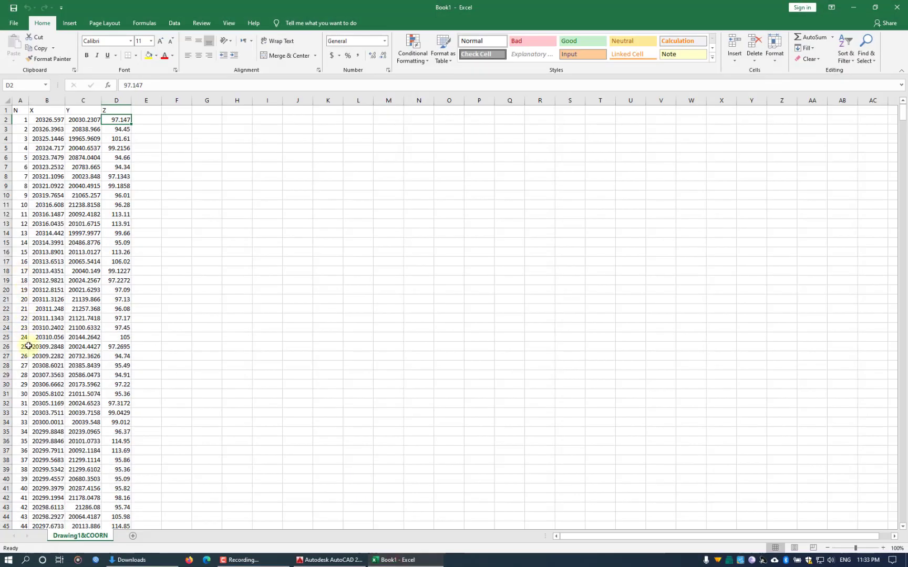
{"action": "left_click", "coordinate": [44, 358]}
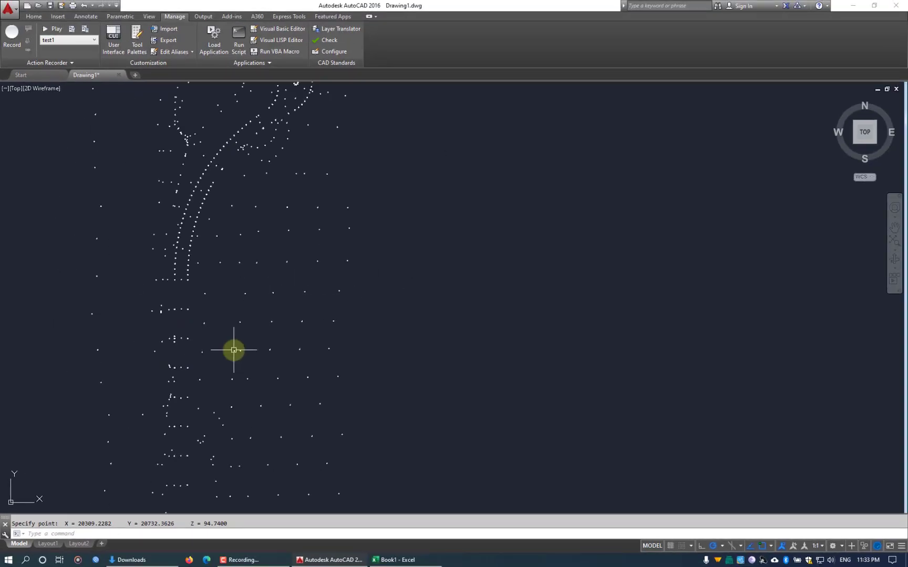
Inspect the number label beside point 27 among the plotted survey points.
{"action": "mouse_move", "coordinate": [215, 393]}
{"action": "middle_mouse_down"}
{"action": "mouse_move", "coordinate": [290, 353]}
{"action": "mouse_move", "coordinate": [308, 298]}
{"action": "middle_mouse_up"}
{"action": "scroll", "coordinate": [437, 373], "scroll_direction": "up", "scroll_amount": 5}
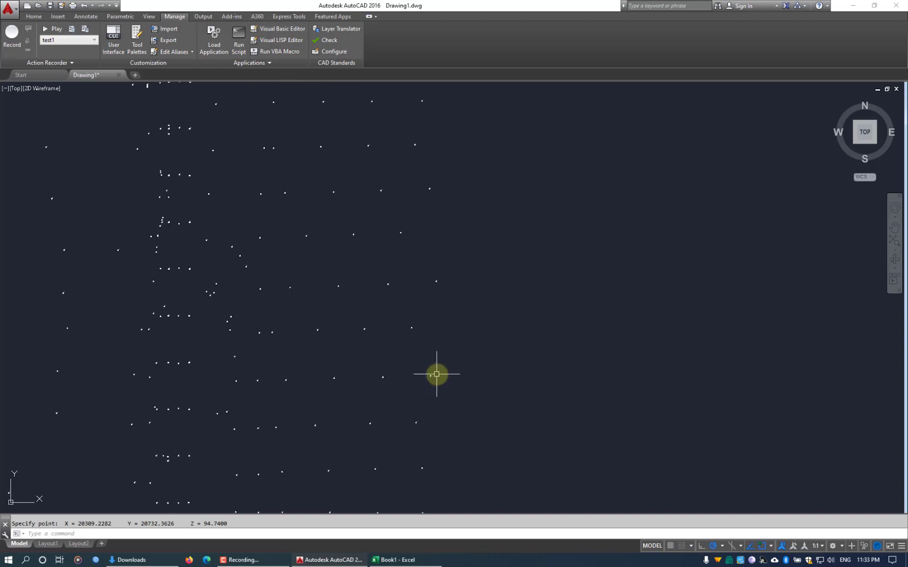
{"action": "scroll", "coordinate": [344, 364], "scroll_direction": "up", "scroll_amount": 8}
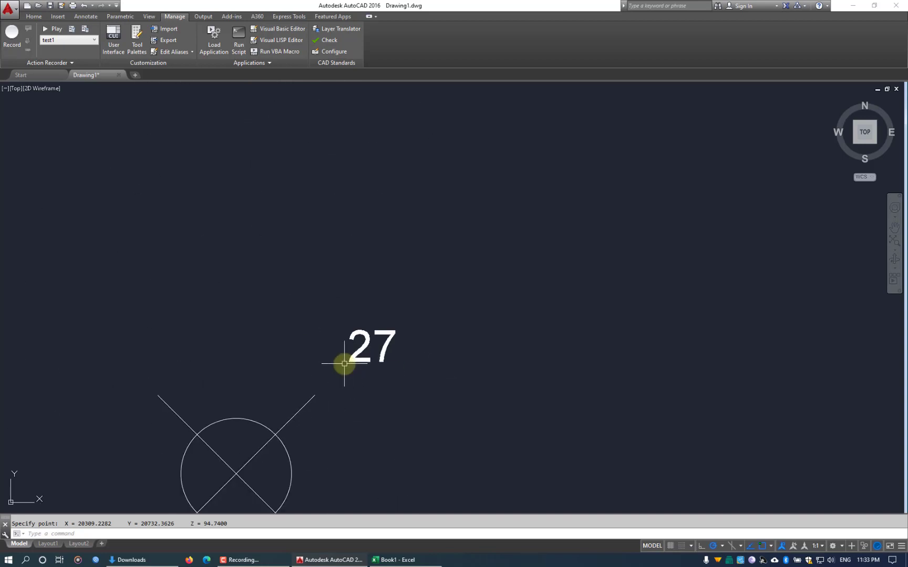
{"action": "scroll", "coordinate": [355, 351], "scroll_direction": "up", "scroll_amount": 4}
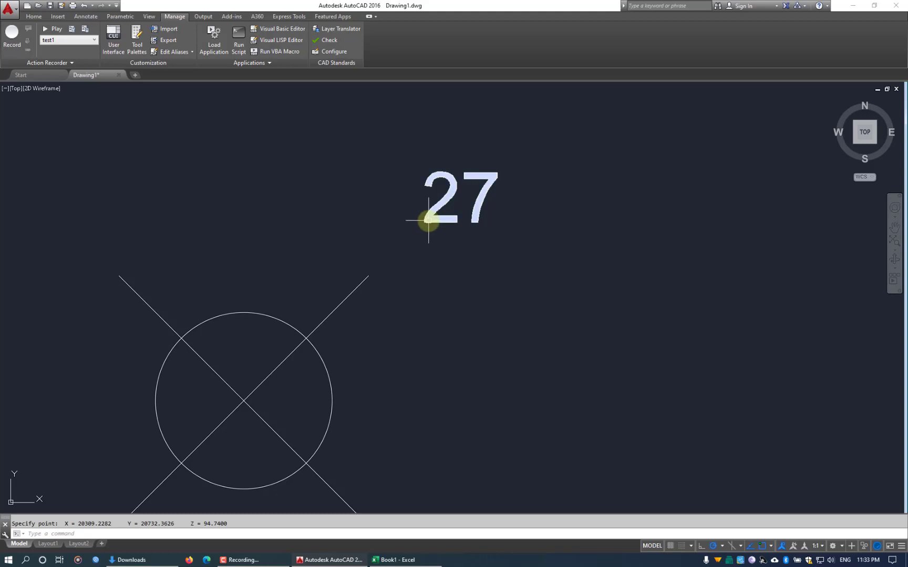
{"action": "mouse_move", "coordinate": [428, 220]}
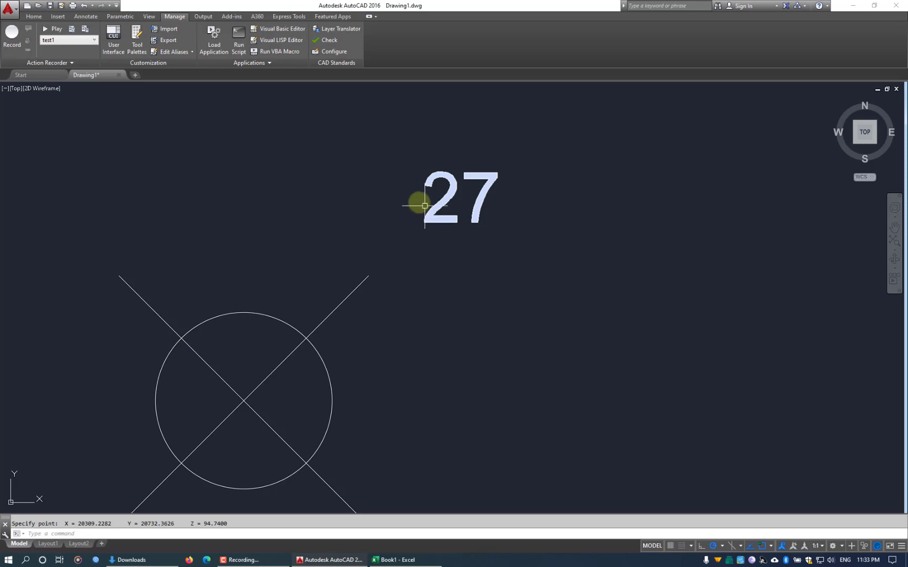
{"action": "scroll", "coordinate": [416, 237], "scroll_direction": "down", "scroll_amount": 10}
{"action": "scroll", "coordinate": [407, 231], "scroll_direction": "up", "scroll_amount": 10}
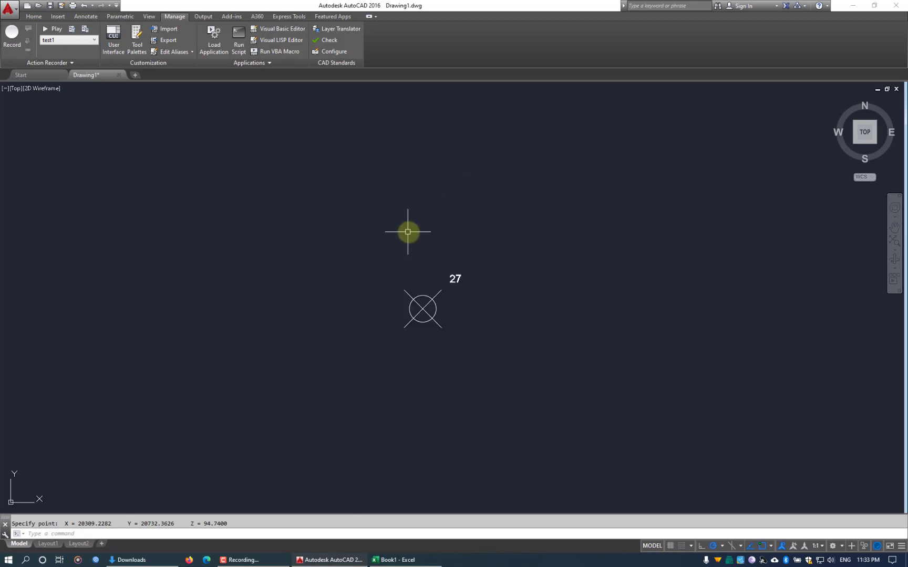
{"action": "left_click", "coordinate": [443, 298]}
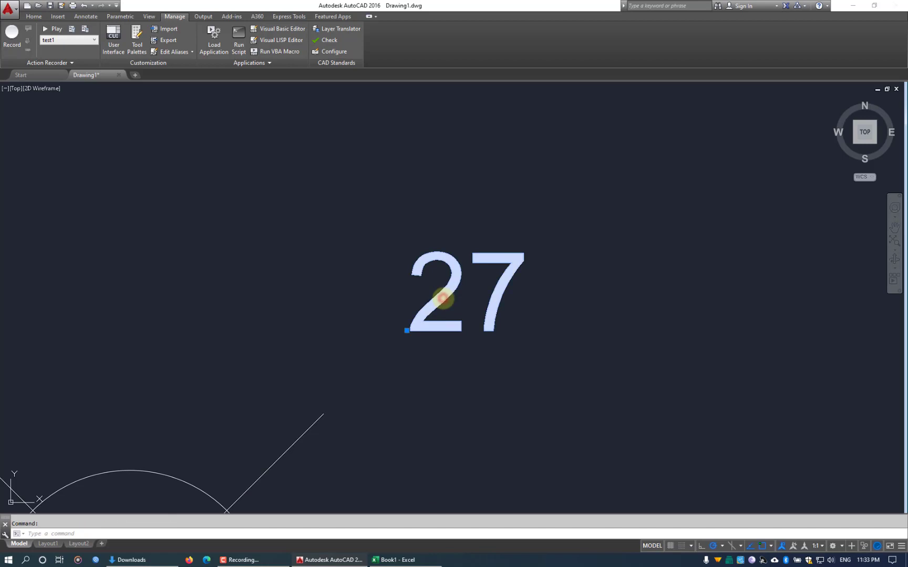
{"action": "double_click", "coordinate": [440, 301]}
{"action": "left_click", "coordinate": [437, 306]}
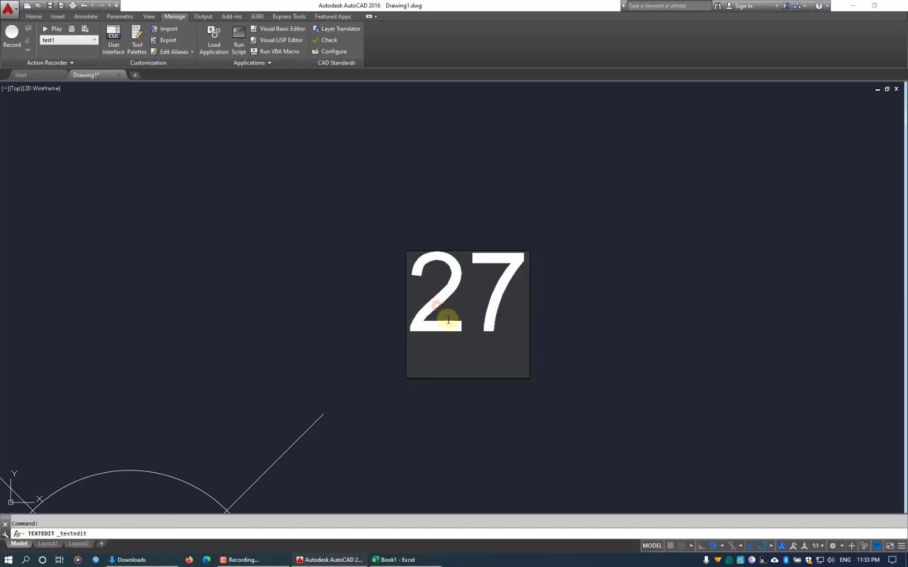
{"action": "key", "text": "Escape"}
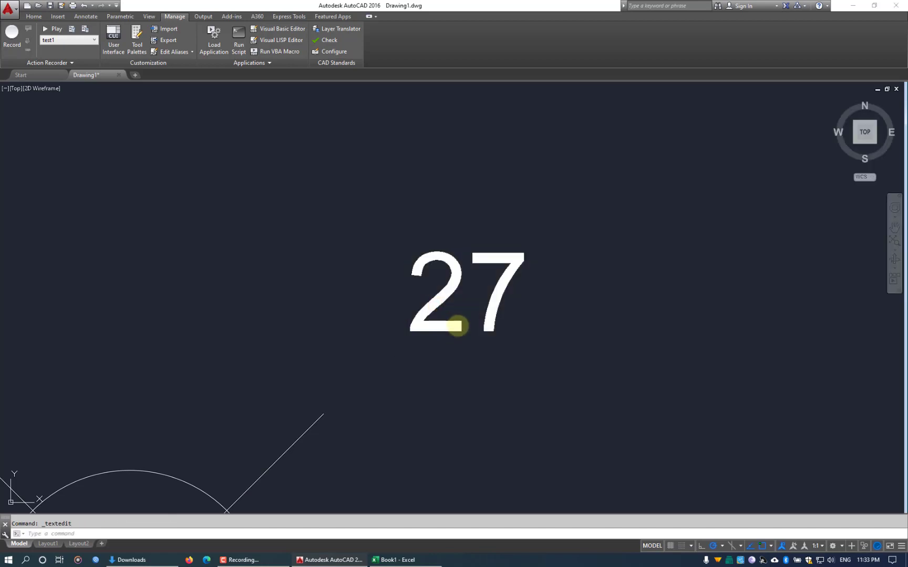
{"action": "scroll", "coordinate": [460, 277], "scroll_direction": "down", "scroll_amount": 7}
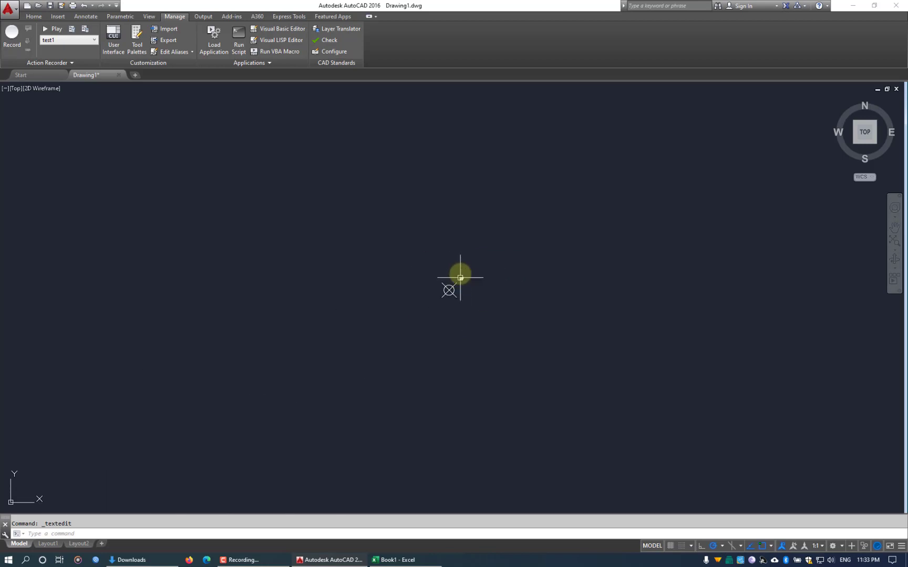
{"action": "scroll", "coordinate": [461, 272], "scroll_direction": "down", "scroll_amount": 2}
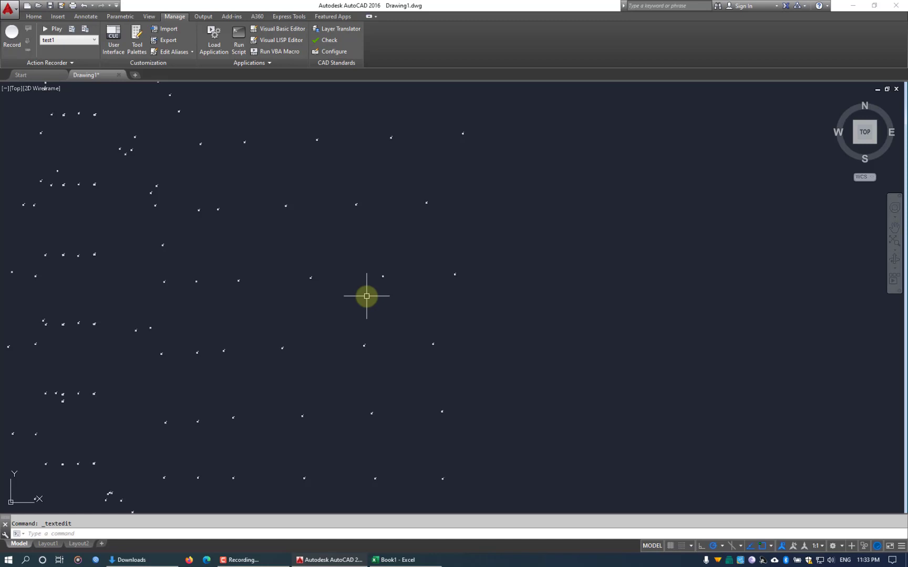
Select the number label of point 125 and extend the selection to all similar text with Select Similar.
{"action": "scroll", "coordinate": [388, 279], "scroll_direction": "up", "scroll_amount": 8}
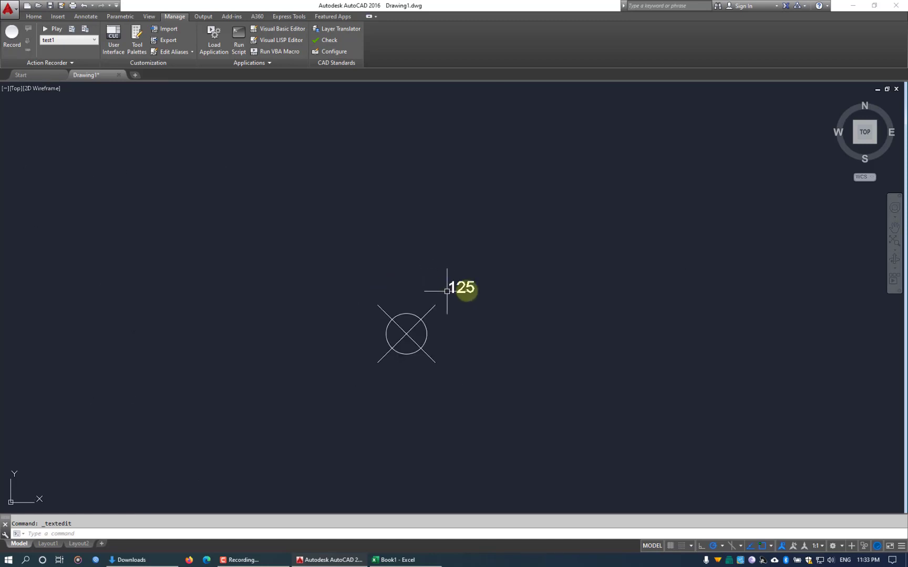
{"action": "scroll", "coordinate": [447, 291], "scroll_direction": "up", "scroll_amount": 3}
{"action": "left_click", "coordinate": [522, 261]}
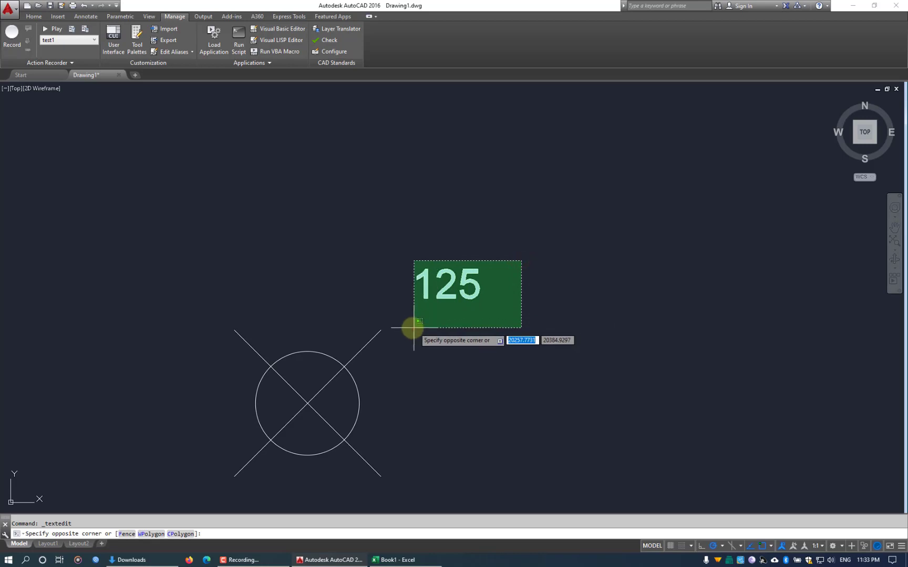
{"action": "left_click", "coordinate": [413, 327]}
{"action": "right_click", "coordinate": [434, 295]}
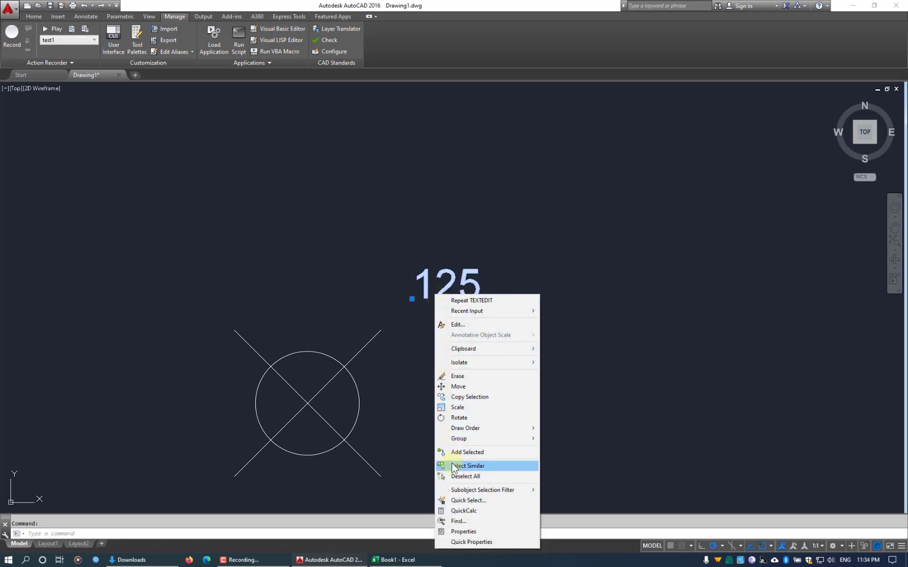
{"action": "left_click", "coordinate": [487, 467]}
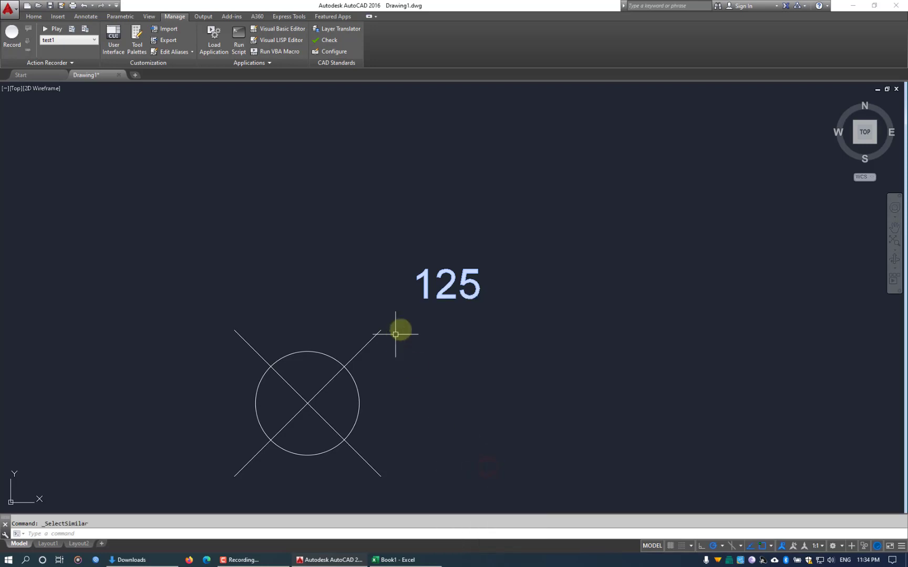
Check that labels at other points, such as 27 and 1087, are included in the selection.
{"action": "scroll", "coordinate": [298, 237], "scroll_direction": "down", "scroll_amount": 5}
{"action": "scroll", "coordinate": [405, 234], "scroll_direction": "up", "scroll_amount": 8}
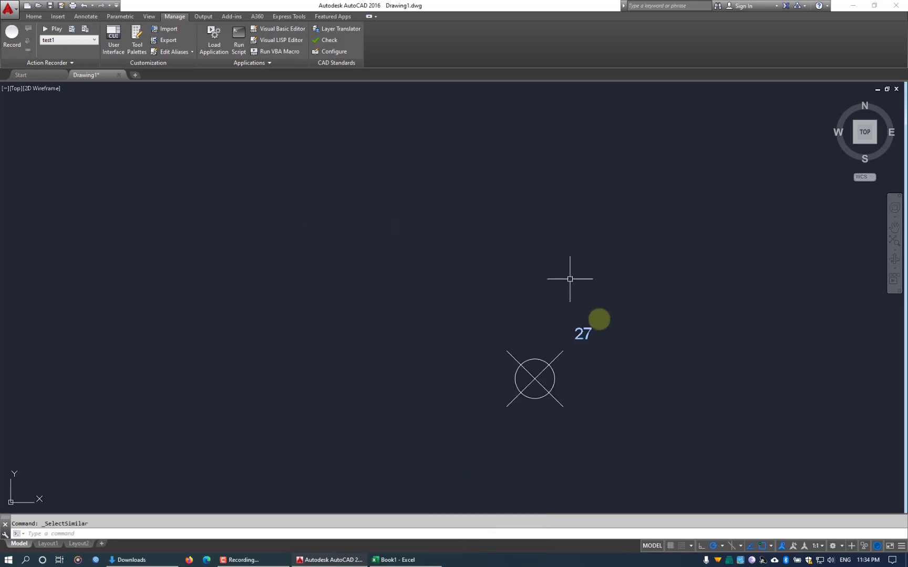
{"action": "scroll", "coordinate": [604, 340], "scroll_direction": "up", "scroll_amount": 2}
{"action": "scroll", "coordinate": [237, 290], "scroll_direction": "down", "scroll_amount": 10}
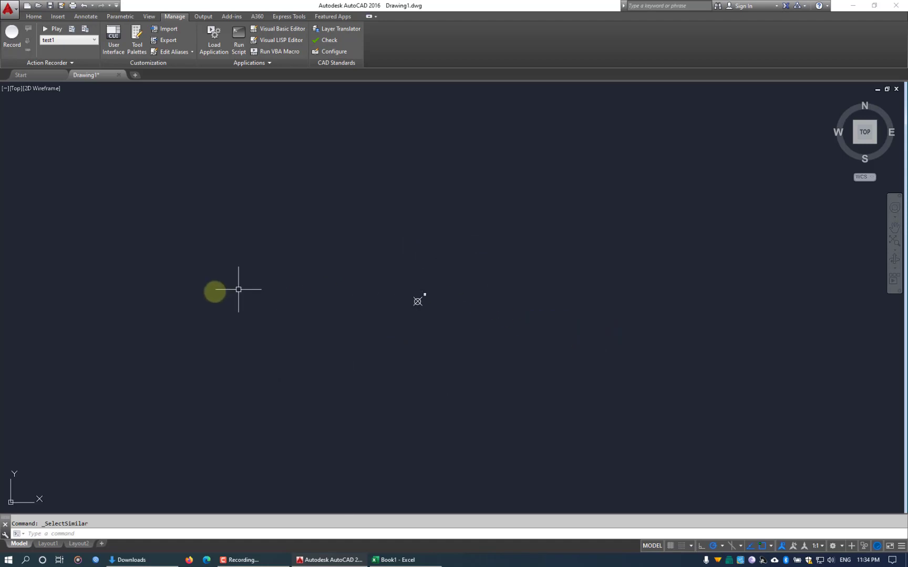
{"action": "scroll", "coordinate": [75, 232], "scroll_direction": "up", "scroll_amount": 8}
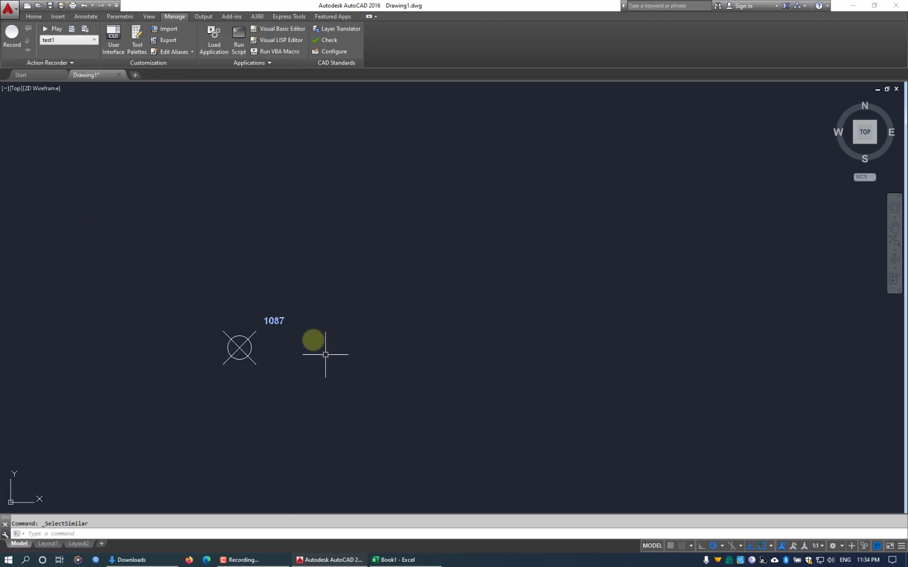
{"action": "scroll", "coordinate": [263, 310], "scroll_direction": "down", "scroll_amount": 10}
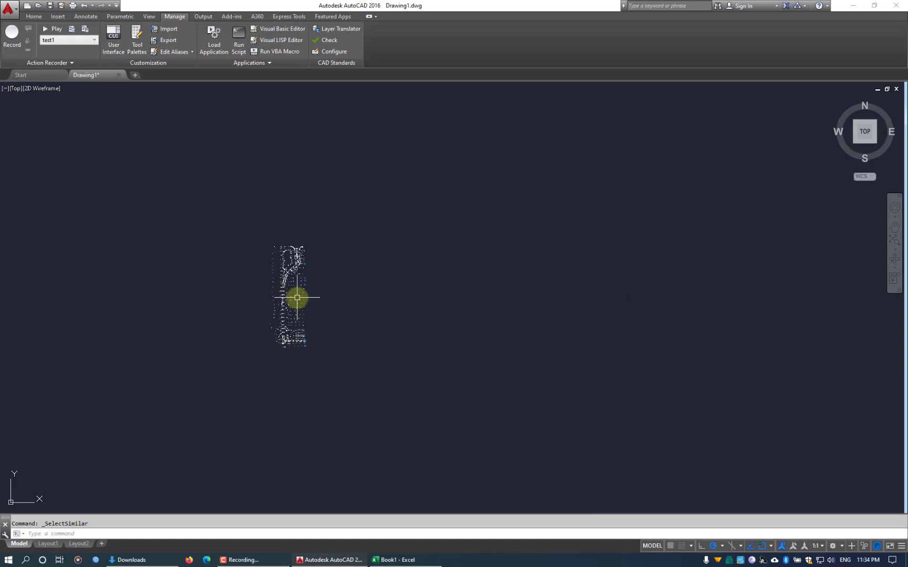
{"action": "scroll", "coordinate": [289, 297], "scroll_direction": "up", "scroll_amount": 3}
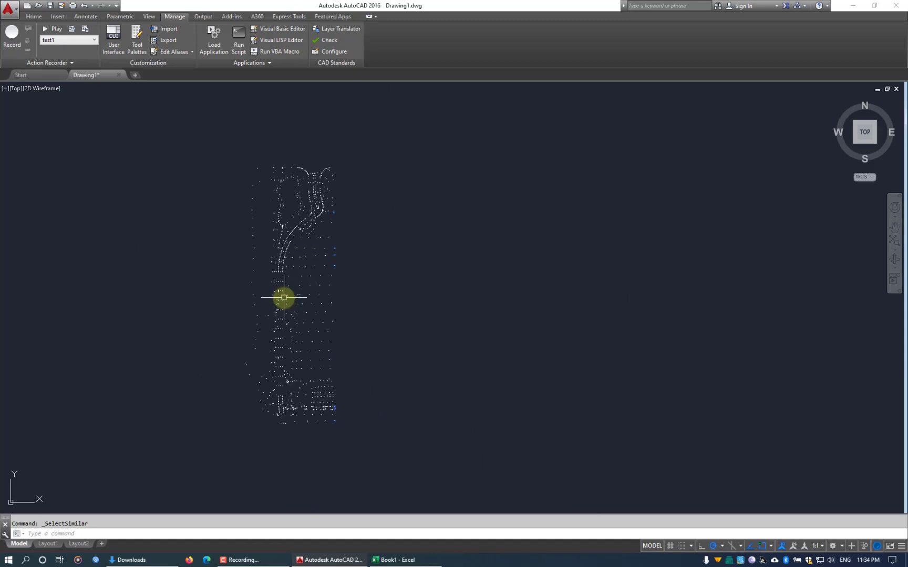
Set the text height of all selected number labels to 0.7 in their properties.
{"action": "right_click", "coordinate": [417, 296]}
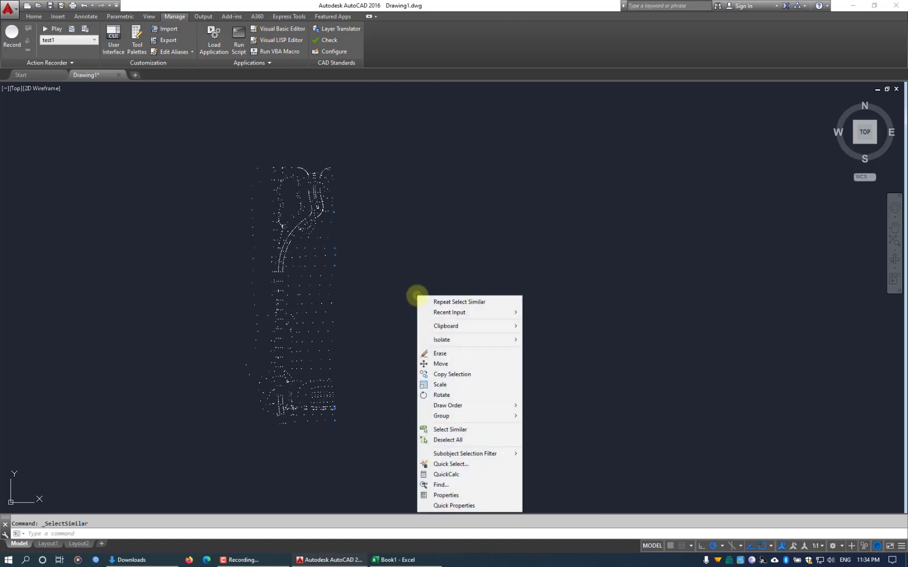
{"action": "left_click", "coordinate": [434, 494]}
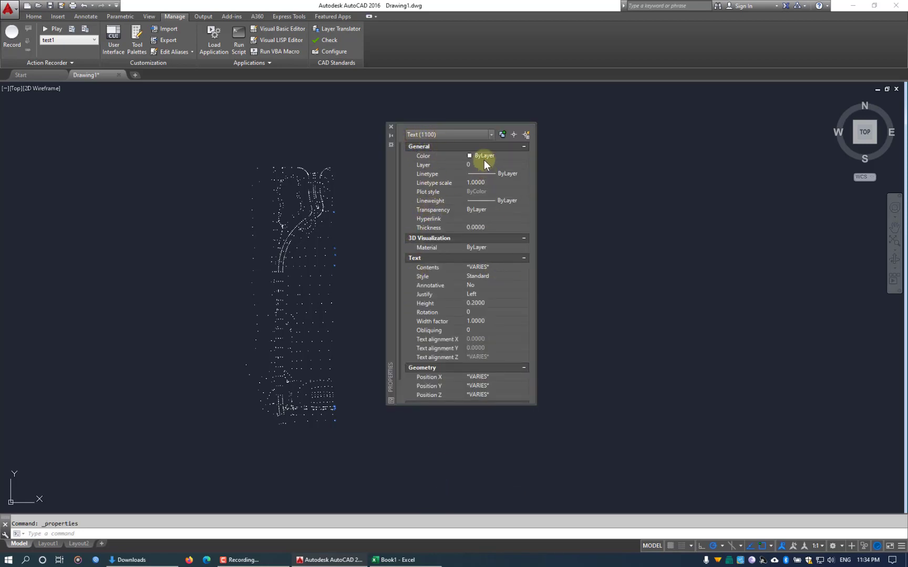
{"action": "left_click", "coordinate": [497, 156]}
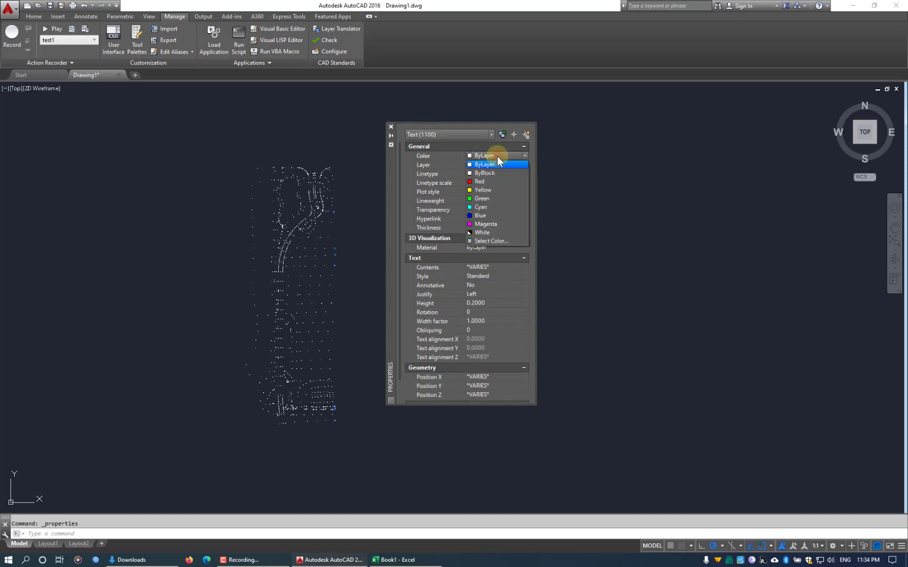
{"action": "left_click", "coordinate": [495, 155]}
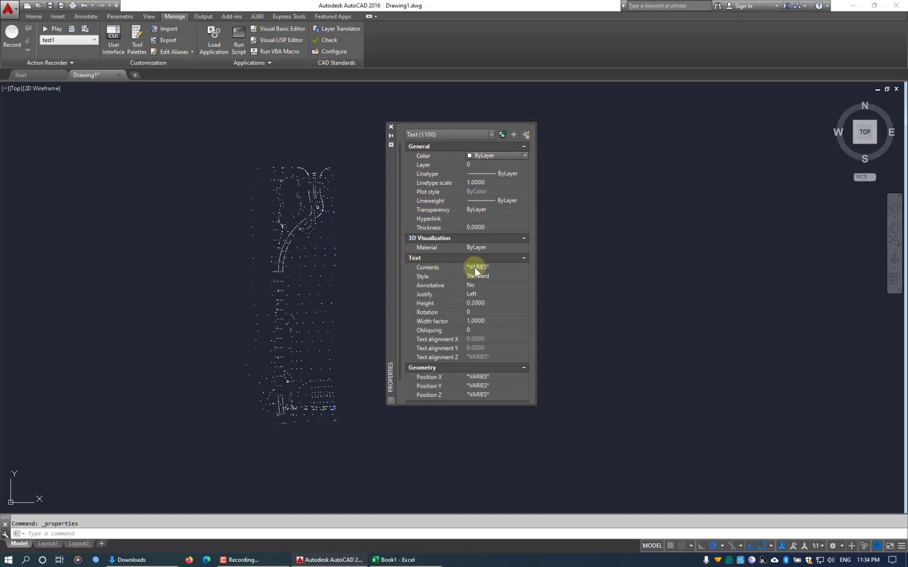
{"action": "left_click", "coordinate": [488, 305]}
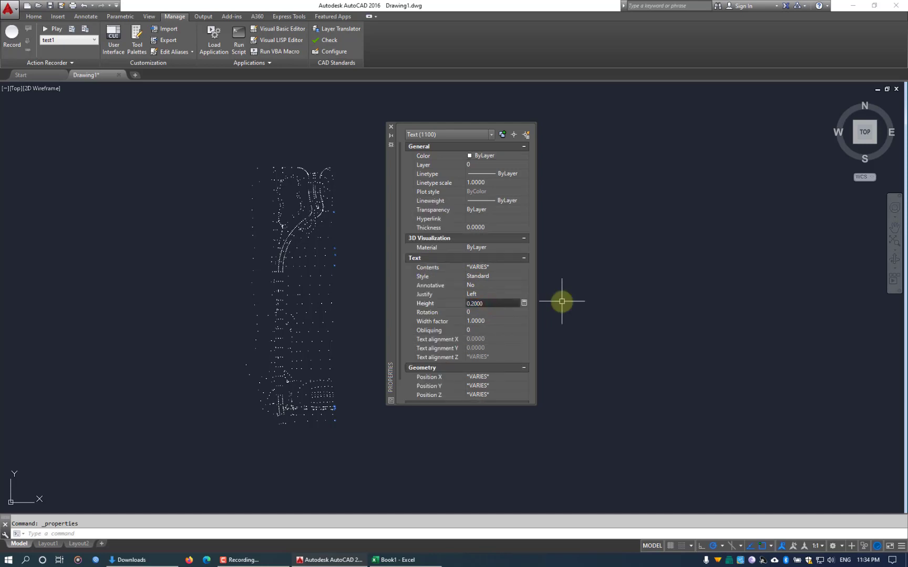
{"action": "double_click", "coordinate": [487, 305]}
{"action": "type", "text": "0"}
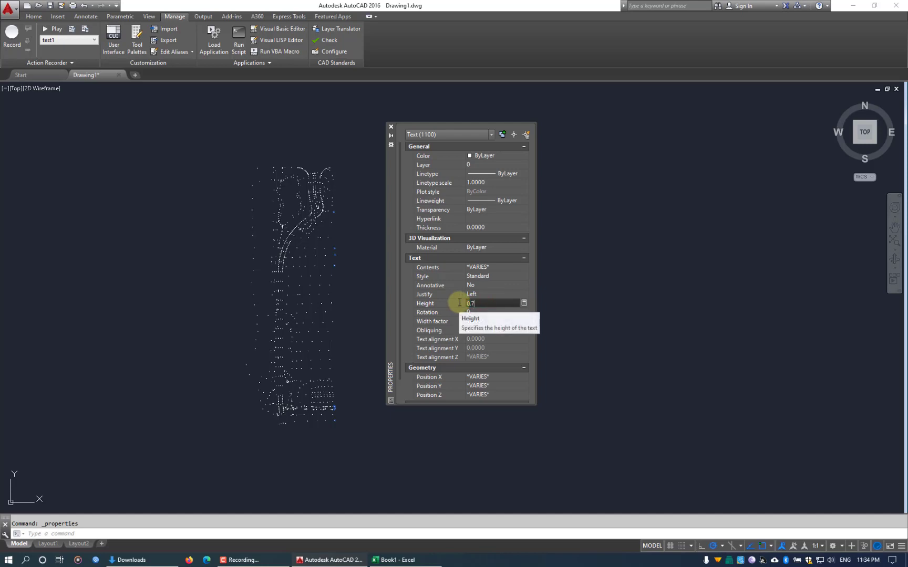
{"action": "type", "text": ".7"}
{"action": "key", "text": "Tab"}
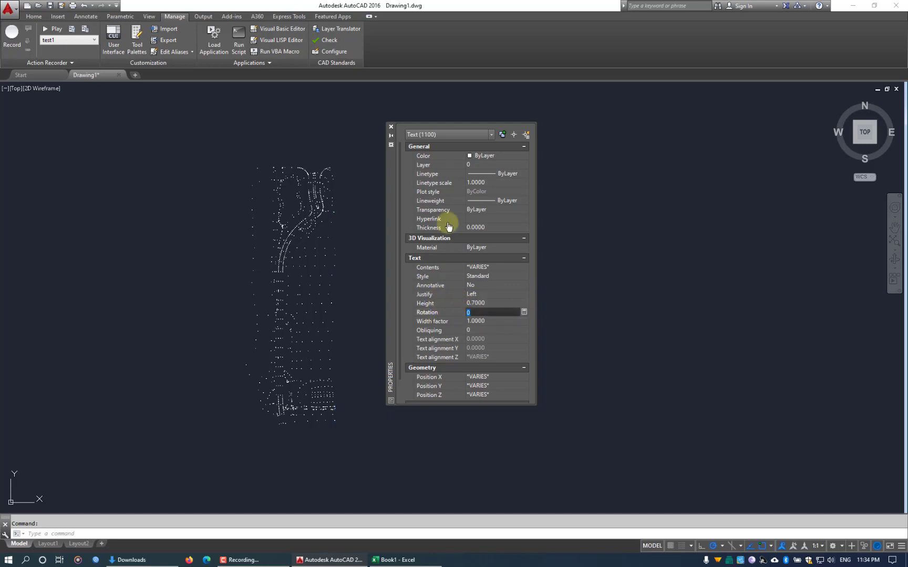
{"action": "left_click", "coordinate": [391, 127]}
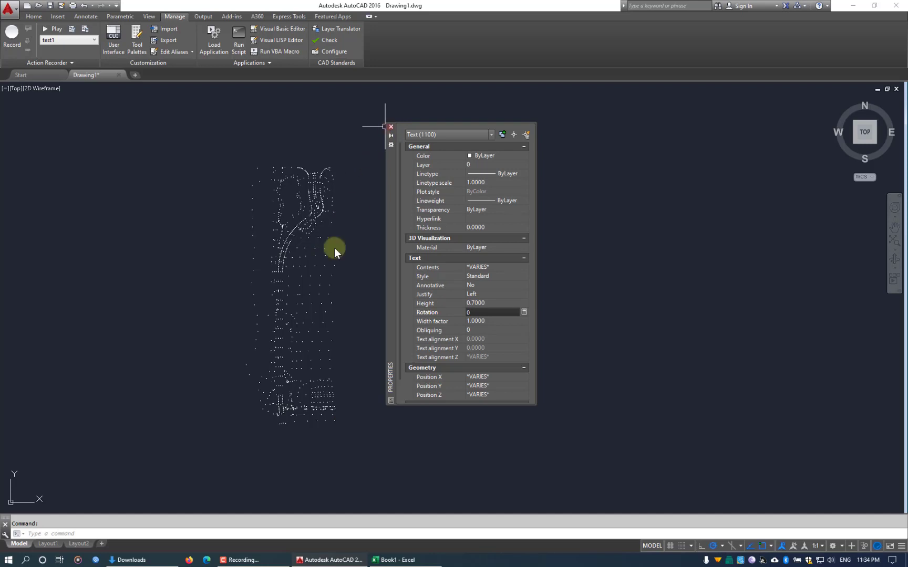
Check the label size at point 47, set the height of all selected number labels to 1.5, and clear the selection.
{"action": "scroll", "coordinate": [337, 294], "scroll_direction": "up", "scroll_amount": 5}
{"action": "scroll", "coordinate": [322, 338], "scroll_direction": "up", "scroll_amount": 5}
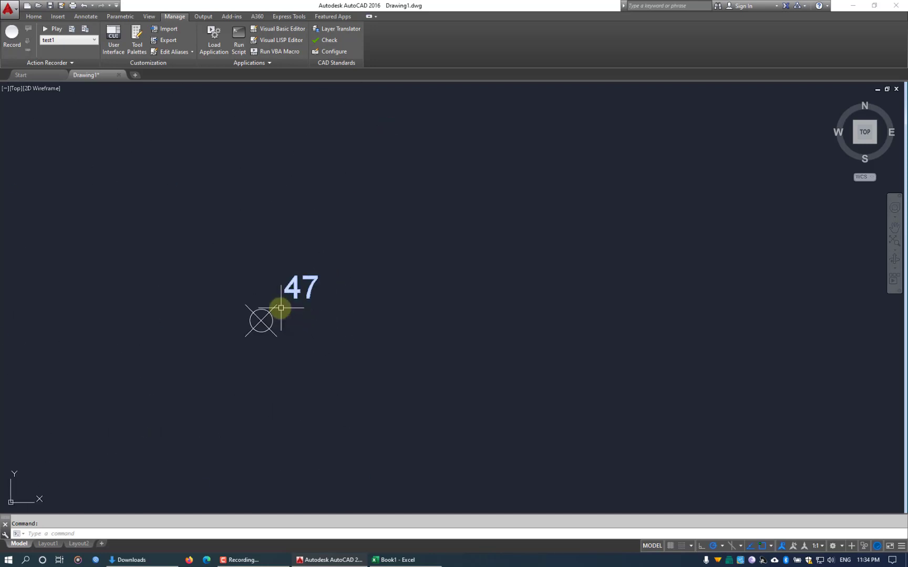
{"action": "mouse_move", "coordinate": [295, 295]}
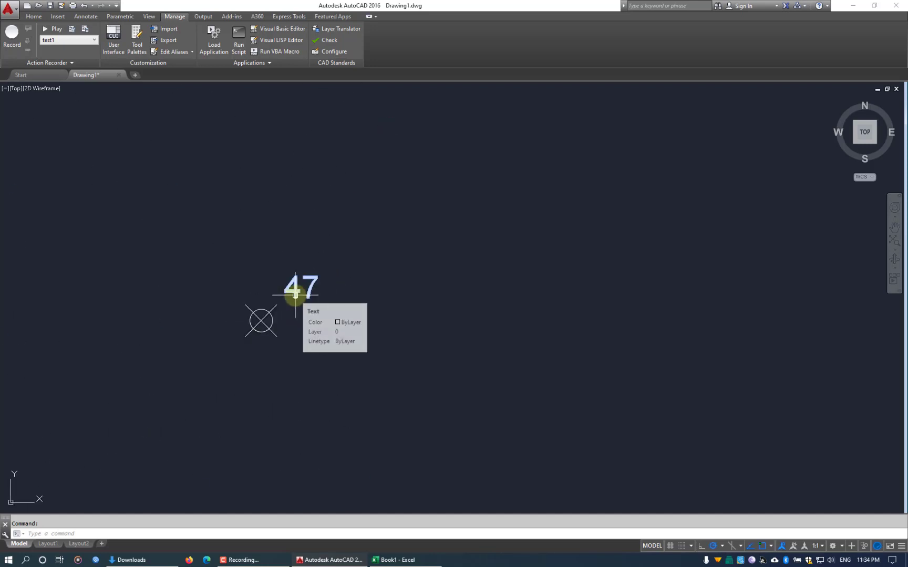
{"action": "scroll", "coordinate": [265, 294], "scroll_direction": "up", "scroll_amount": 2}
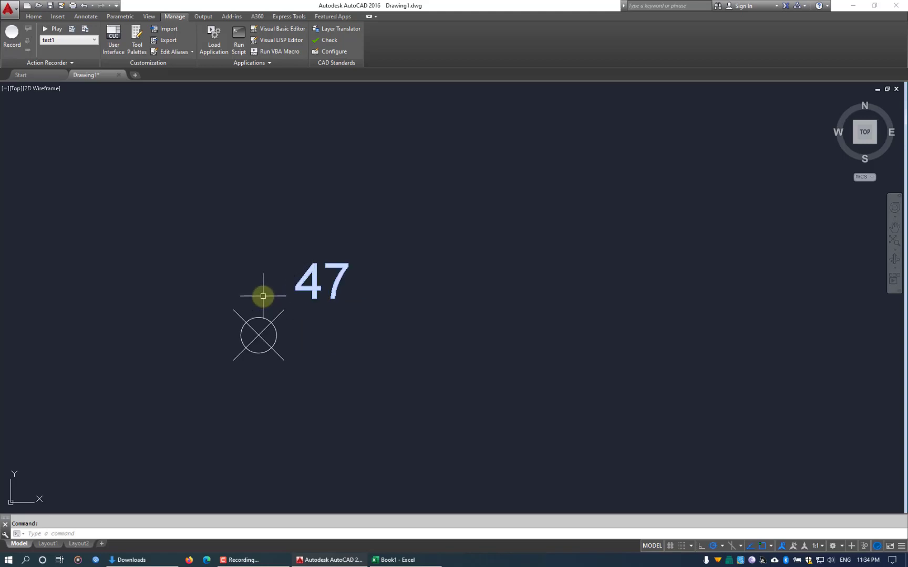
{"action": "right_click", "coordinate": [310, 288]}
{"action": "left_click", "coordinate": [327, 488]}
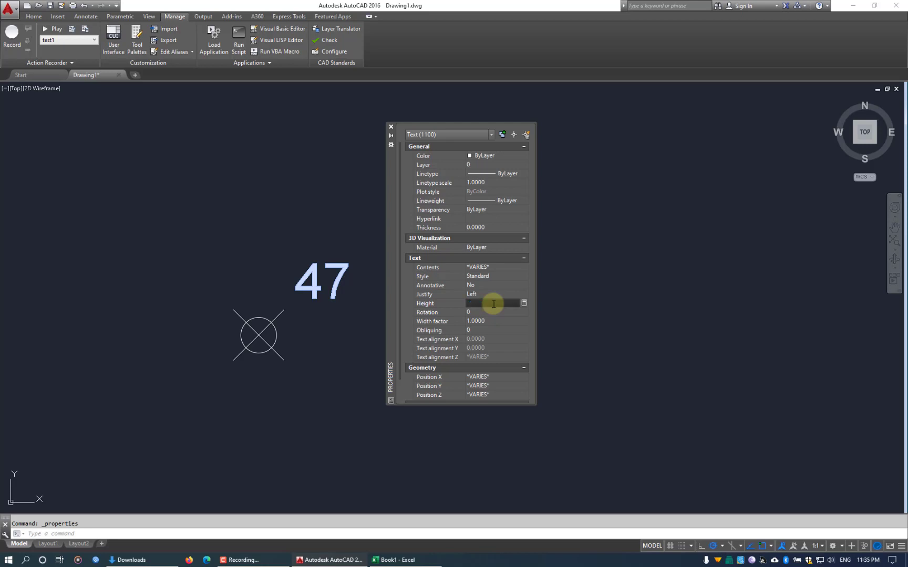
{"action": "key", "text": "Return"}
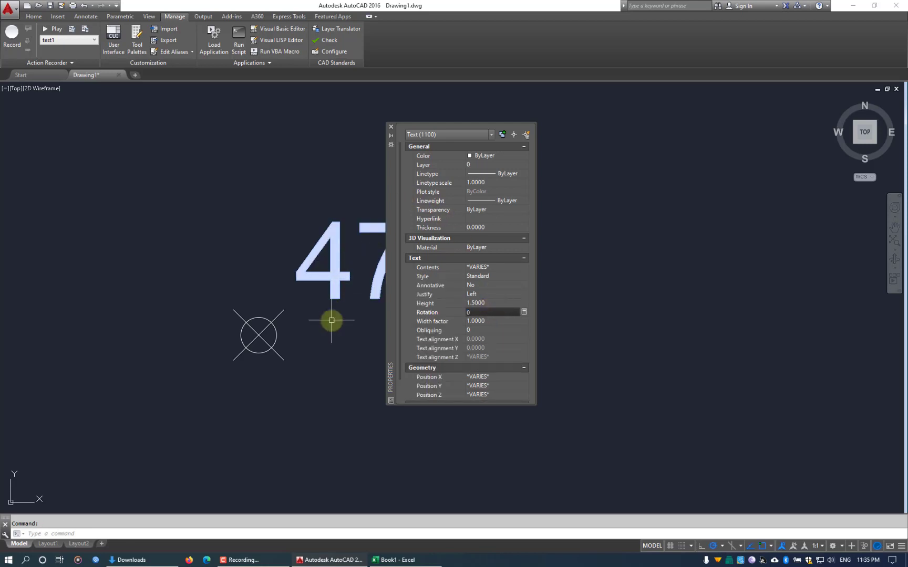
{"action": "left_click", "coordinate": [390, 128]}
{"action": "key", "text": "Escape"}
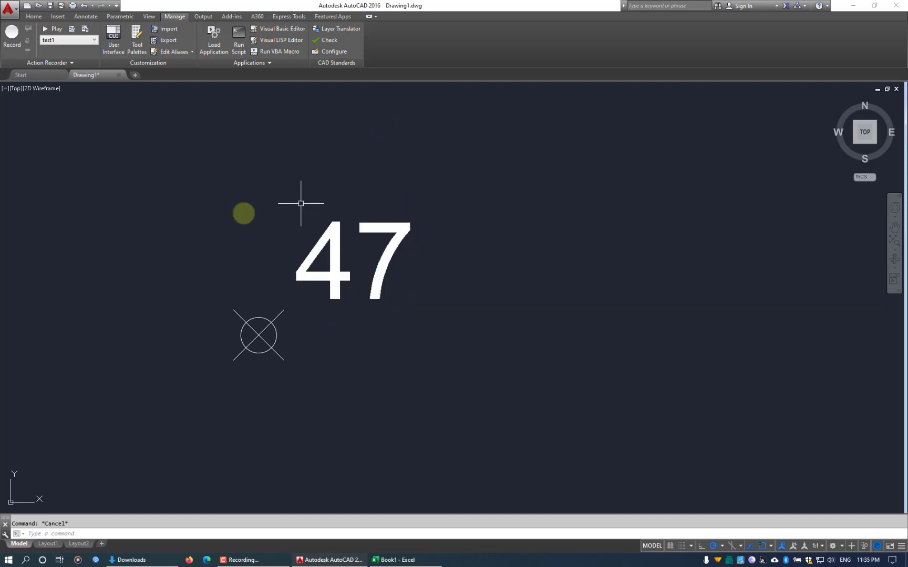
Inspect the resized number labels around the middle of the point field for readability.
{"action": "scroll", "coordinate": [241, 237], "scroll_direction": "down", "scroll_amount": 5}
{"action": "scroll", "coordinate": [185, 252], "scroll_direction": "down", "scroll_amount": 1}
{"action": "middle_click_drag", "start_coordinate": [93, 264], "coordinate": [411, 276]}
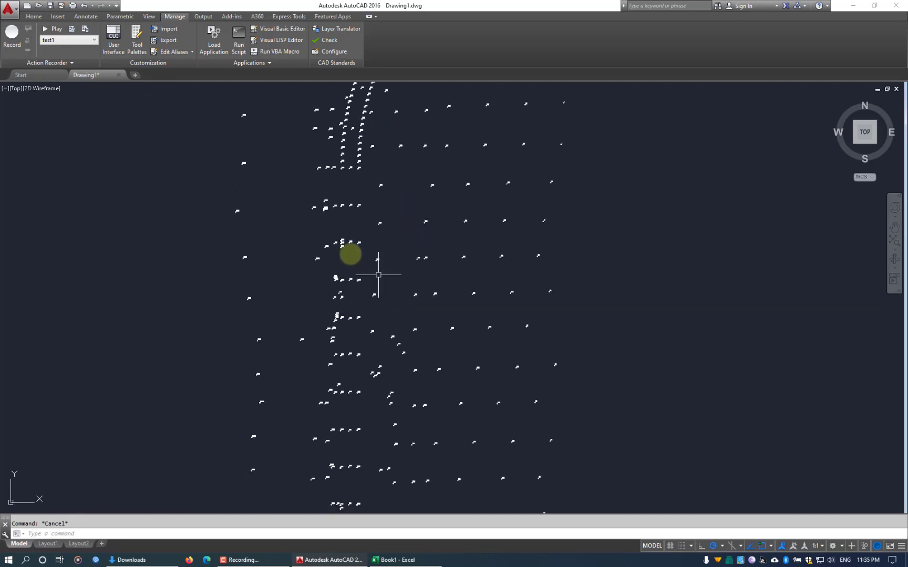
{"action": "scroll", "coordinate": [353, 238], "scroll_direction": "up", "scroll_amount": 10}
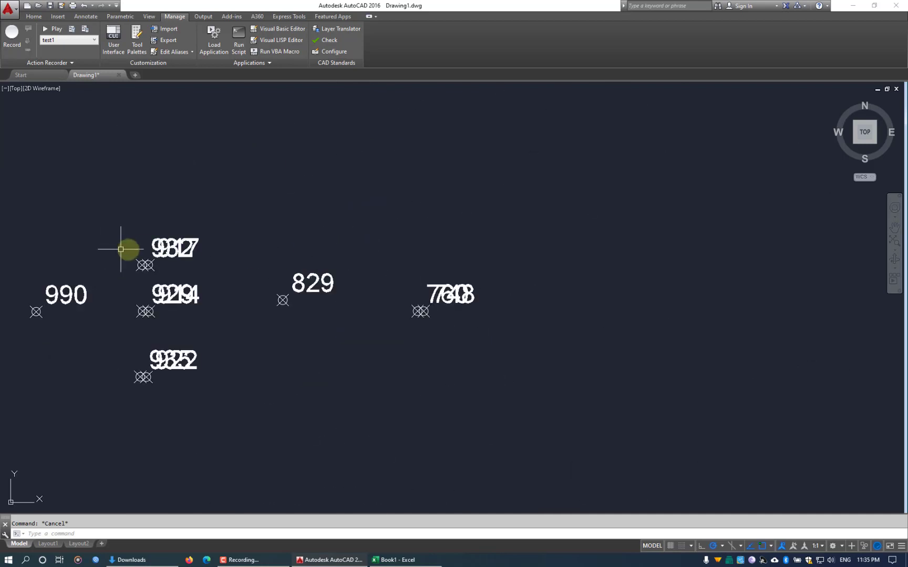
Examine the overlapping number labels and point markers around points 914 and 929, and check the wider point field.
{"action": "middle_click_drag", "start_coordinate": [270, 369], "coordinate": [341, 337]}
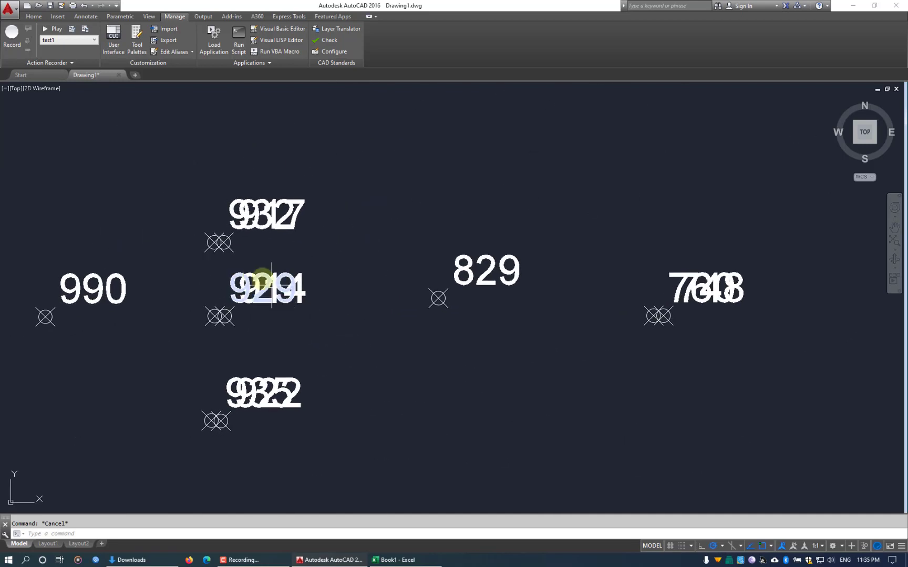
{"action": "scroll", "coordinate": [221, 315], "scroll_direction": "up", "scroll_amount": 5}
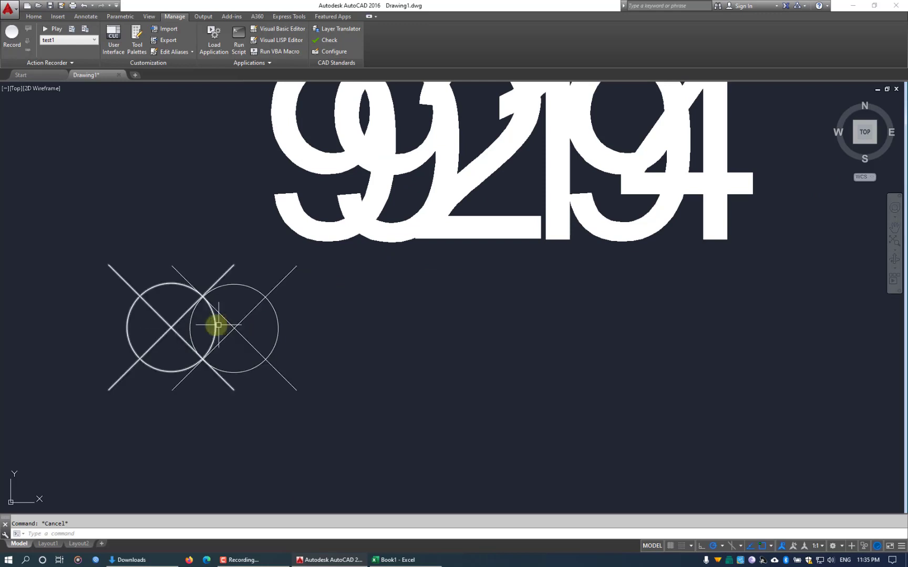
{"action": "middle_click_drag", "start_coordinate": [406, 313], "coordinate": [437, 342]}
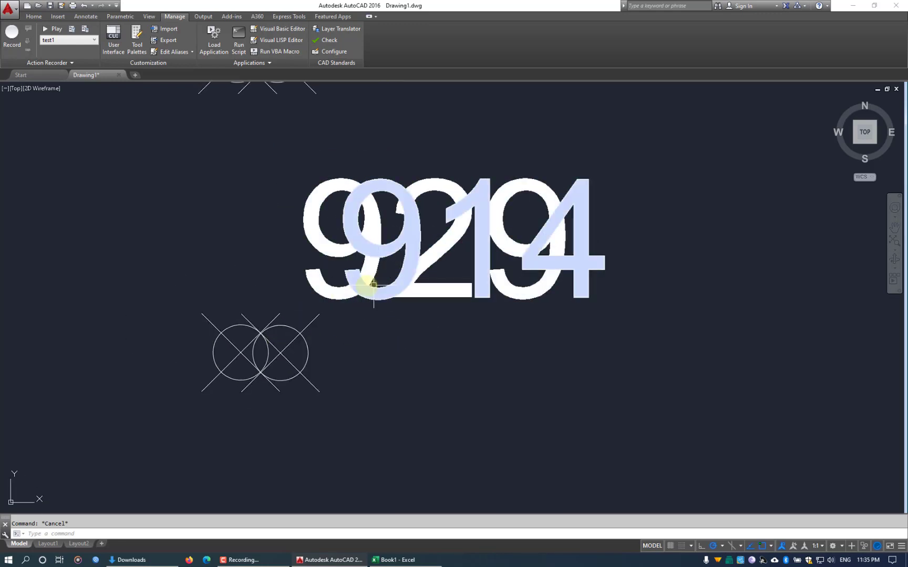
{"action": "scroll", "coordinate": [415, 298], "scroll_direction": "down", "scroll_amount": 8}
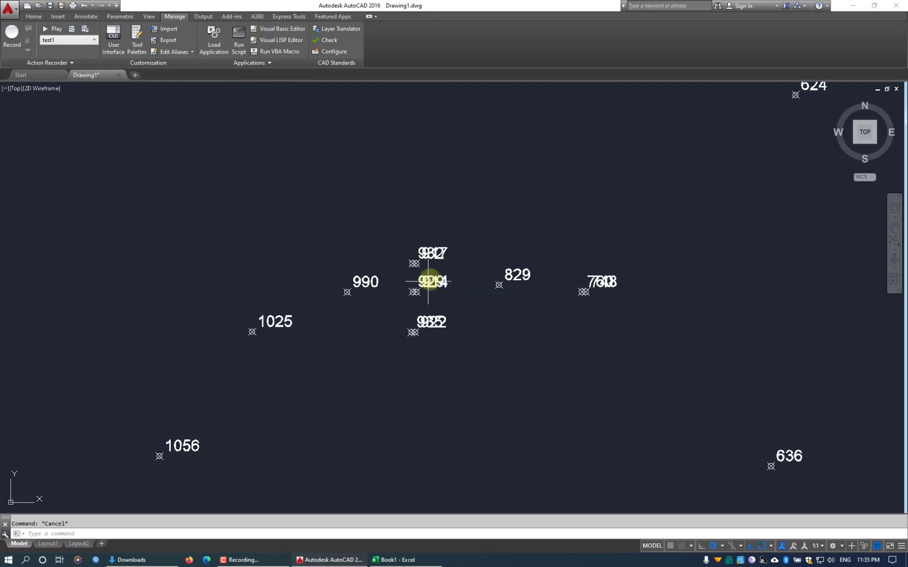
{"action": "scroll", "coordinate": [558, 210], "scroll_direction": "down", "scroll_amount": 10}
{"action": "mouse_move", "coordinate": [643, 266]}
{"action": "middle_mouse_down"}
{"action": "mouse_move", "coordinate": [352, 367]}
{"action": "mouse_move", "coordinate": [339, 381]}
{"action": "middle_mouse_up"}
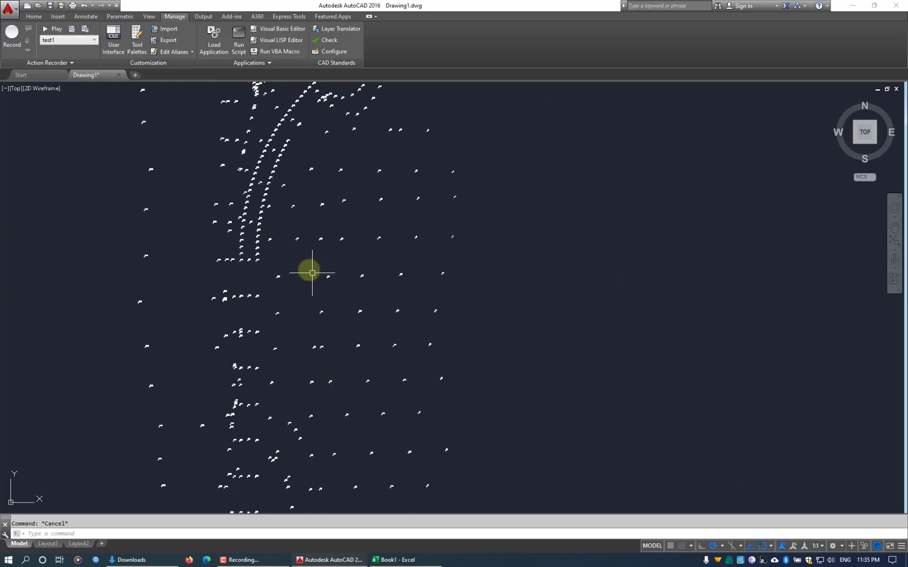
{"action": "middle_click_drag", "start_coordinate": [340, 254], "coordinate": [428, 281]}
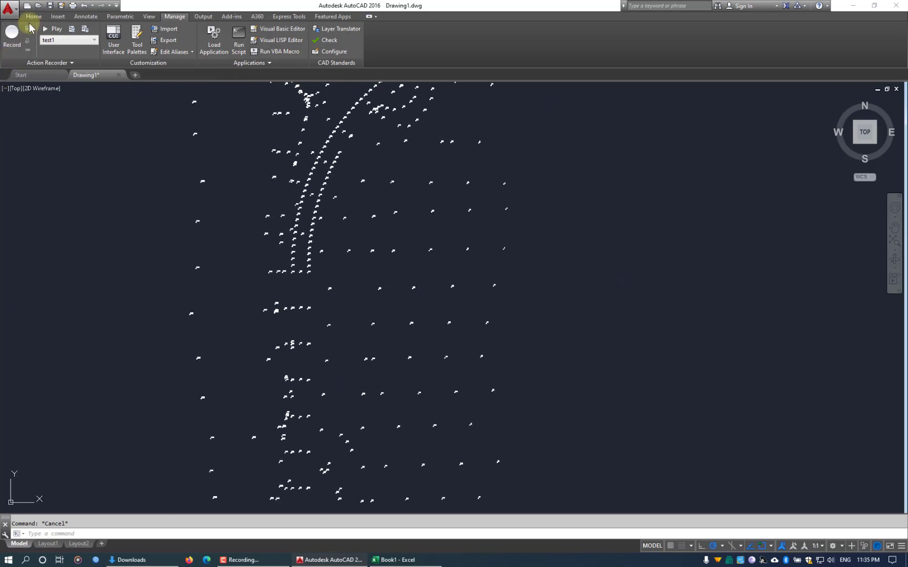
Open the layer manager and create a new layer named Points.
{"action": "left_click", "coordinate": [34, 17]}
{"action": "scroll", "coordinate": [397, 256], "scroll_direction": "up", "scroll_amount": 8}
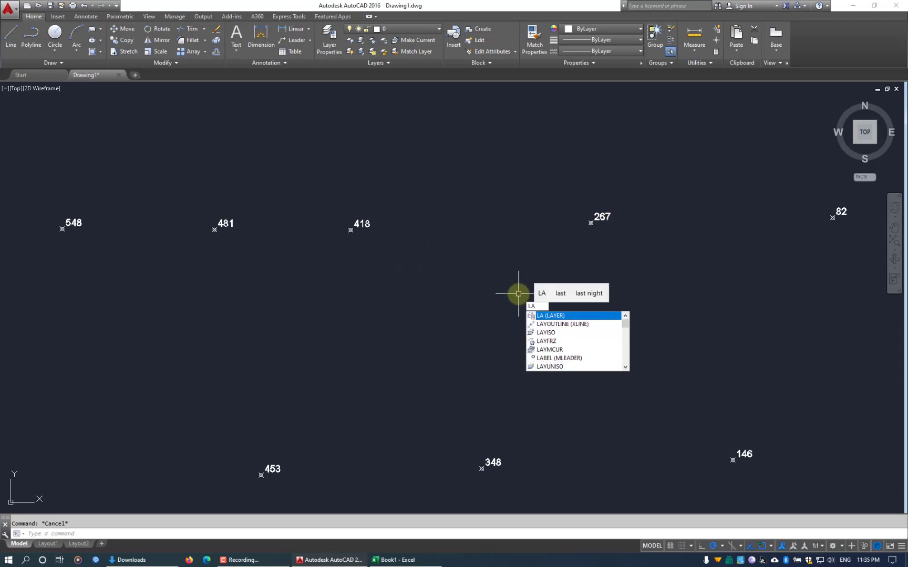
{"action": "key", "text": "Return"}
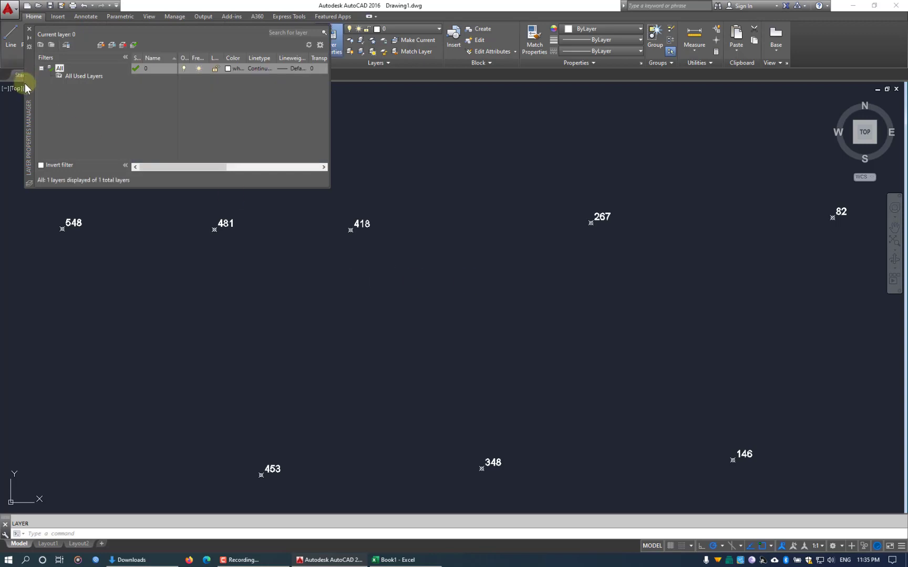
{"action": "mouse_move", "coordinate": [27, 81]}
{"action": "left_mouse_down"}
{"action": "mouse_move", "coordinate": [159, 328]}
{"action": "mouse_move", "coordinate": [220, 328]}
{"action": "left_mouse_up"}
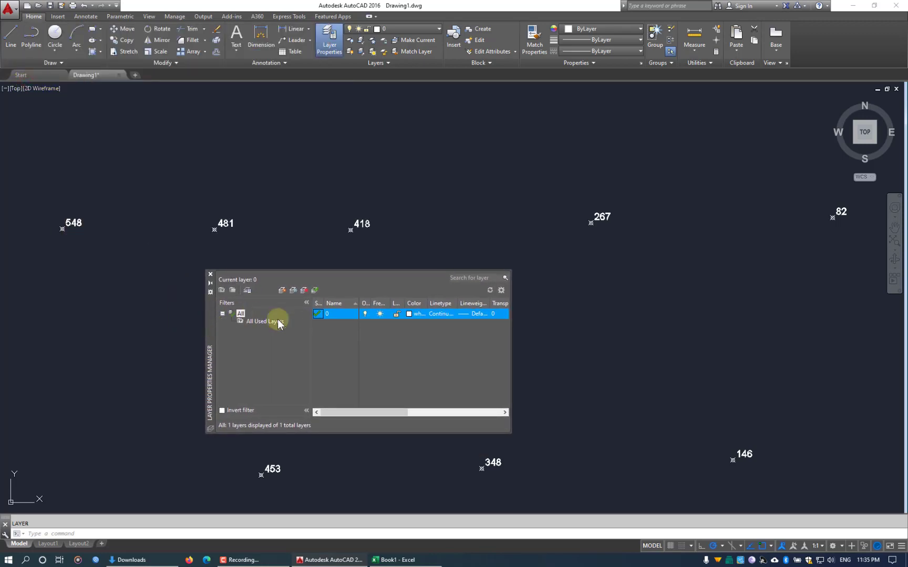
{"action": "left_click", "coordinate": [285, 293]}
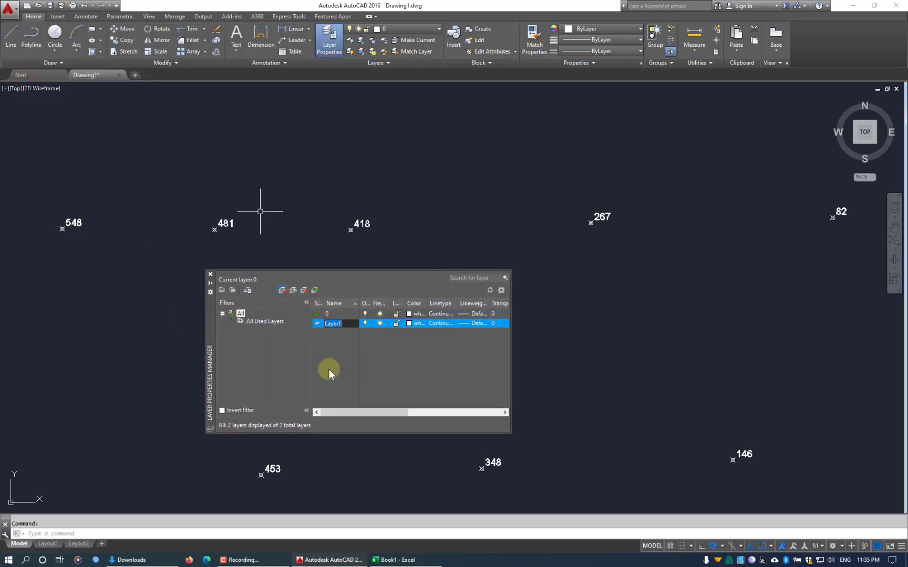
{"action": "type", "text": "Points"}
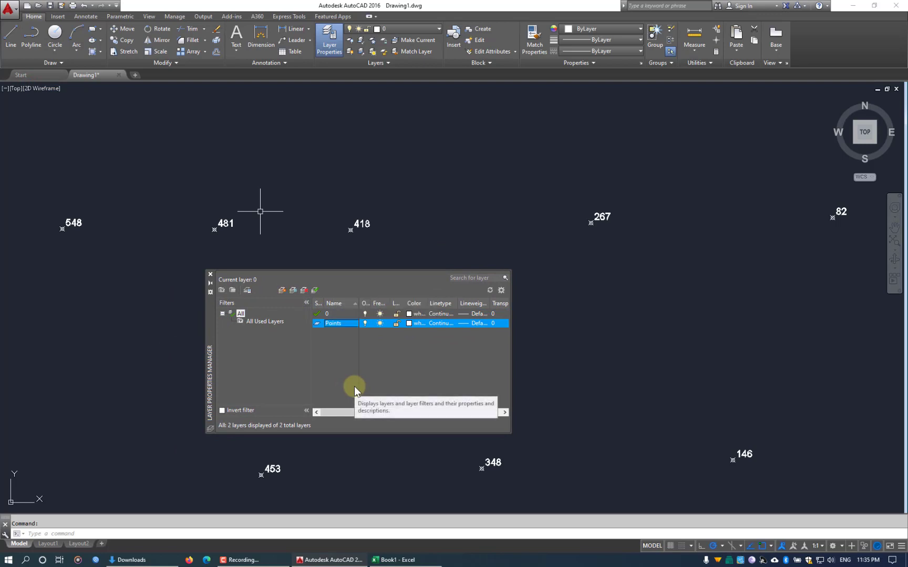
Create a second layer named Texts and set its color to green.
{"action": "left_click", "coordinate": [283, 290]}
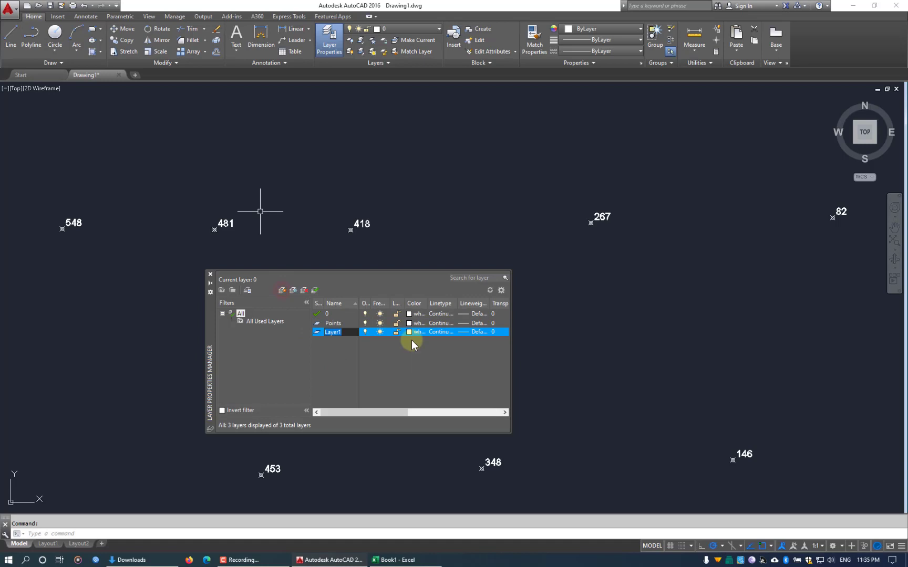
{"action": "type", "text": "Text"}
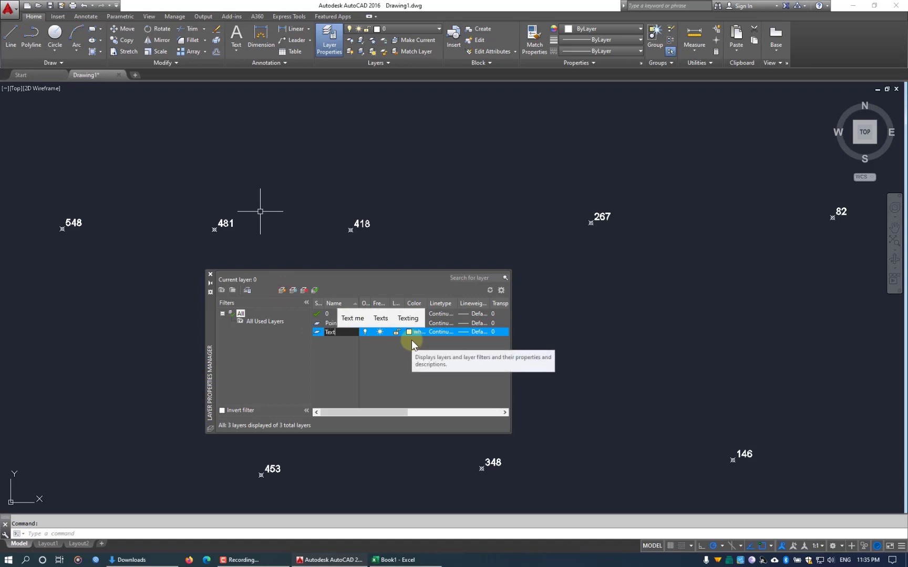
{"action": "type", "text": "s"}
{"action": "key", "text": "Return"}
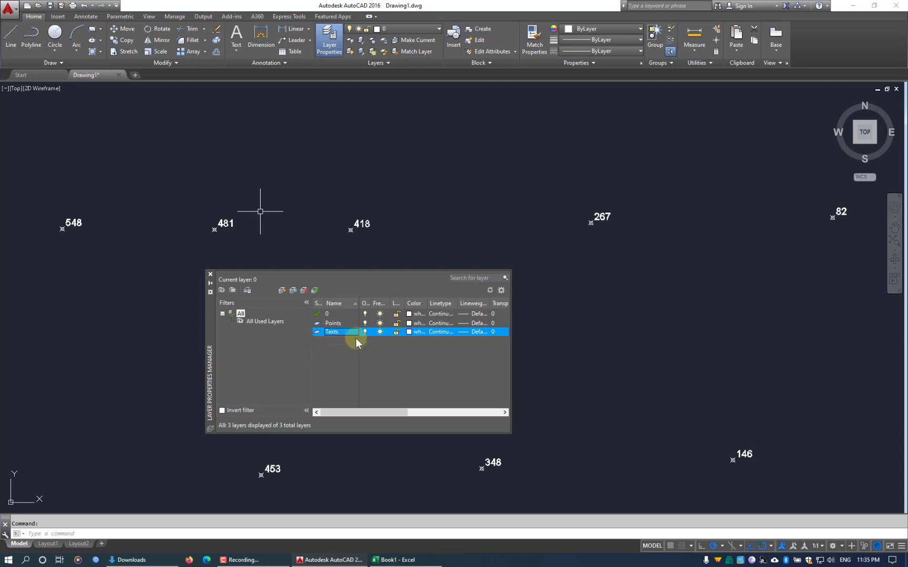
{"action": "left_click", "coordinate": [414, 336]}
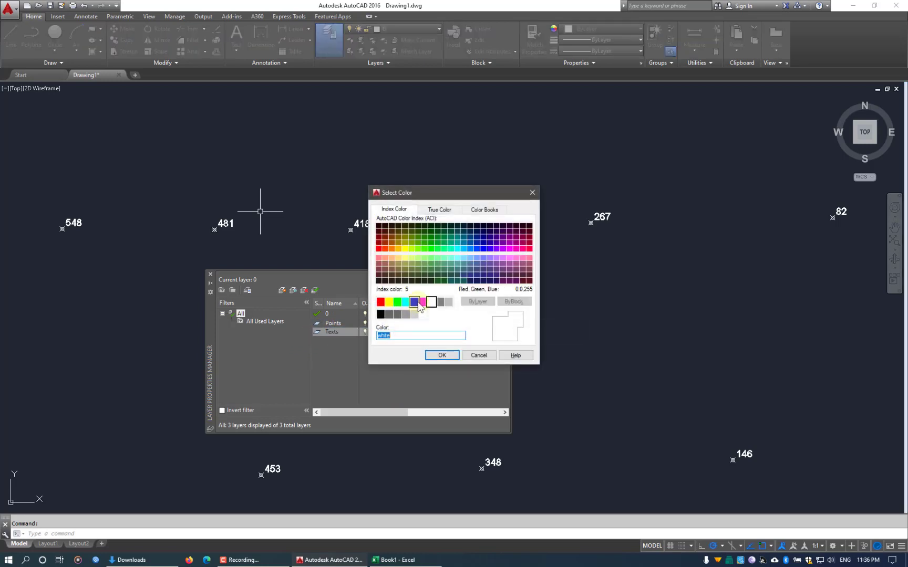
{"action": "left_click", "coordinate": [397, 303]}
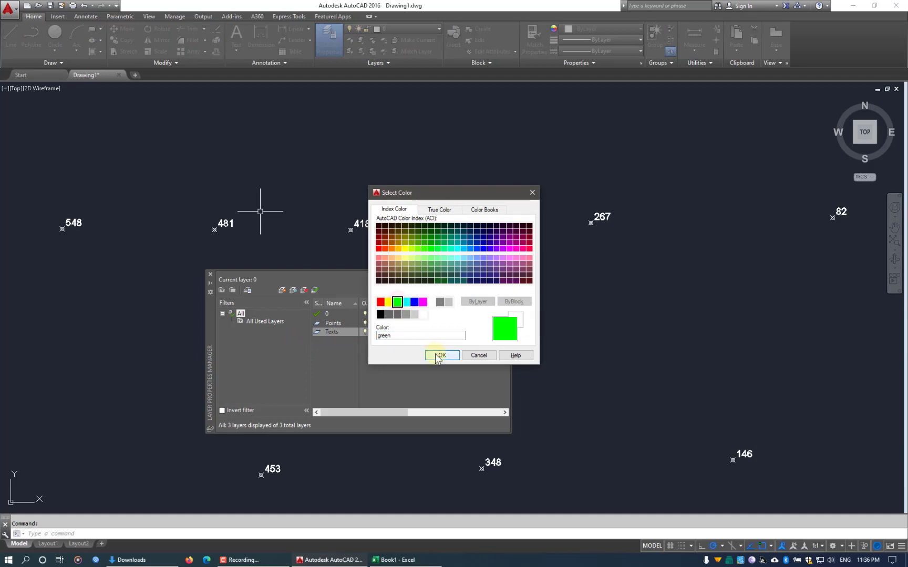
{"action": "left_click", "coordinate": [438, 356]}
Set the Points layer's color to index color 140 and close the layer manager.
{"action": "left_click", "coordinate": [341, 323]}
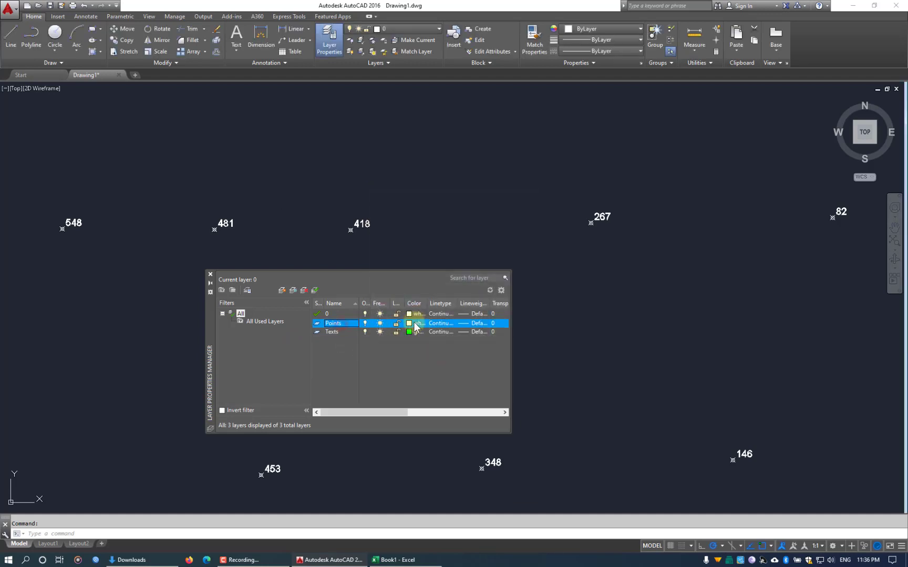
{"action": "left_click", "coordinate": [409, 323]}
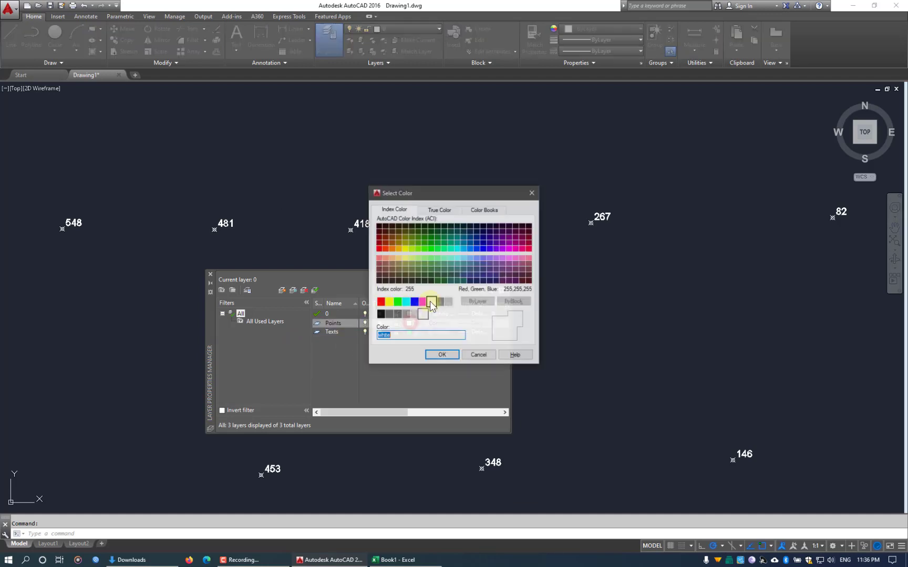
{"action": "left_click", "coordinate": [411, 249]}
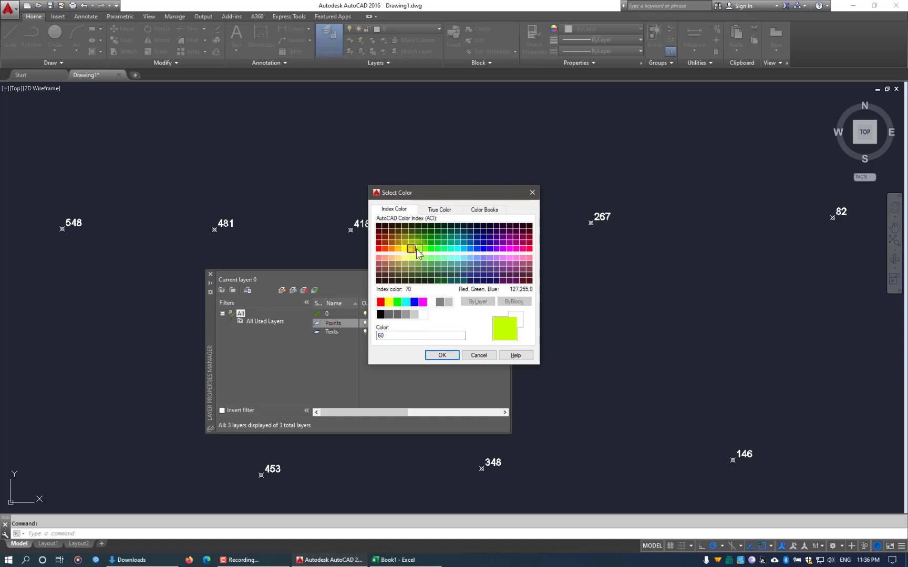
{"action": "left_click", "coordinate": [423, 248]}
{"action": "left_click", "coordinate": [464, 248]}
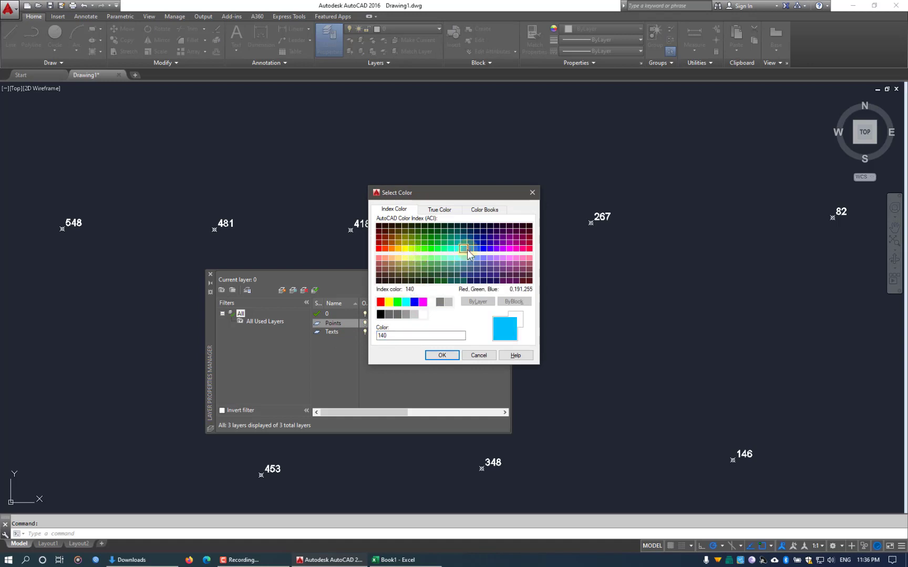
{"action": "left_click", "coordinate": [443, 355]}
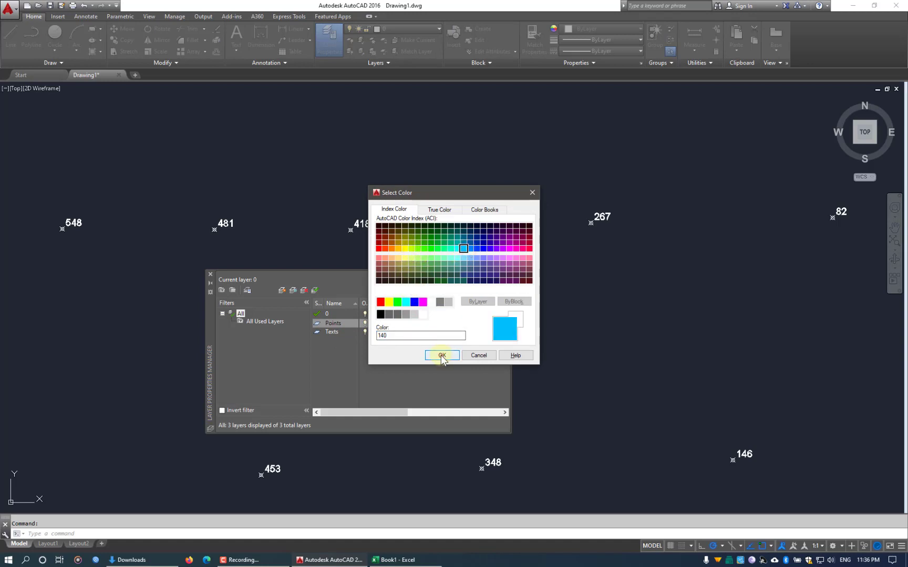
{"action": "left_click", "coordinate": [210, 275]}
Select all point markers similar to the one at 418, assign them to the Points layer, and clear the selection.
{"action": "scroll", "coordinate": [341, 239], "scroll_direction": "up", "scroll_amount": 8}
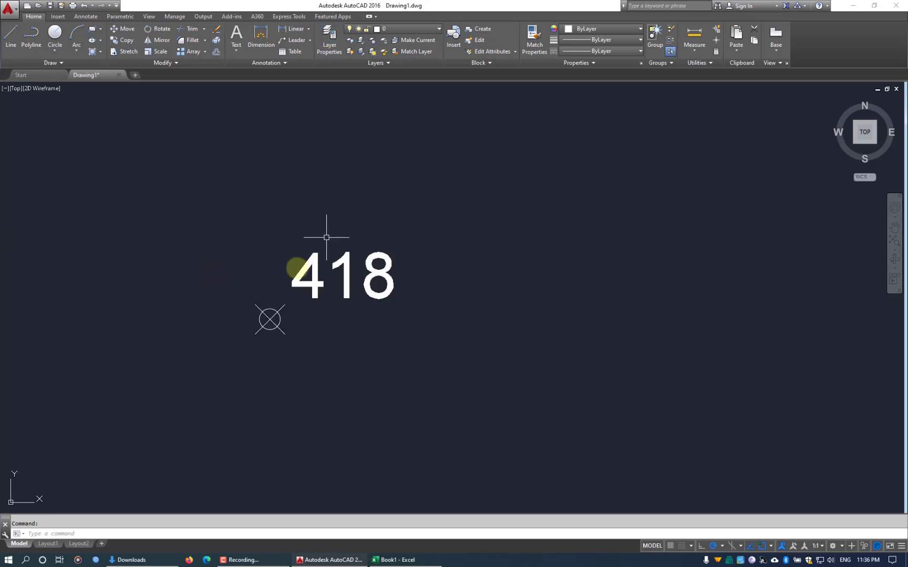
{"action": "left_click", "coordinate": [262, 319]}
{"action": "right_click", "coordinate": [256, 320]}
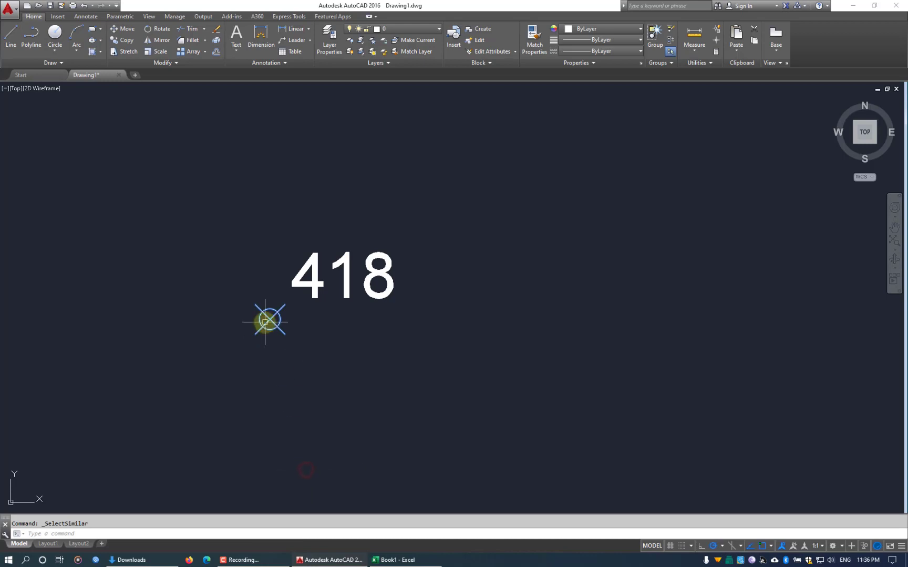
{"action": "left_click", "coordinate": [409, 31]}
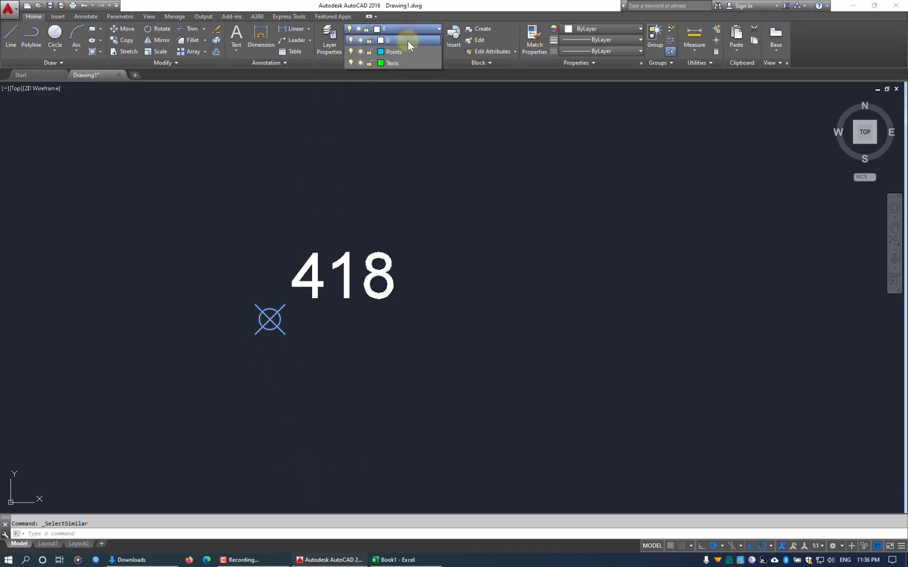
{"action": "key", "text": "Escape"}
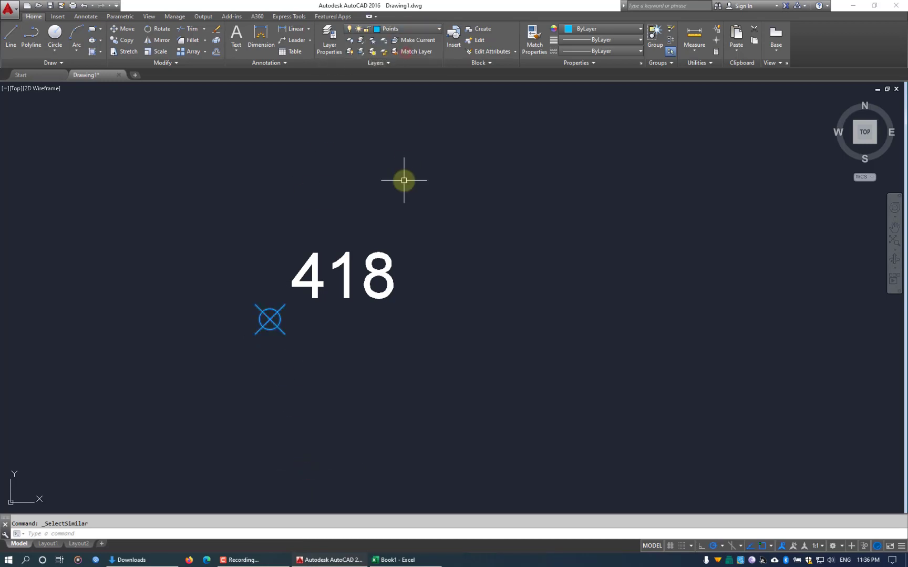
Select all number labels similar to 1009, assign them to the Texts layer, and clear the selection.
{"action": "scroll", "coordinate": [402, 297], "scroll_direction": "down", "scroll_amount": 10}
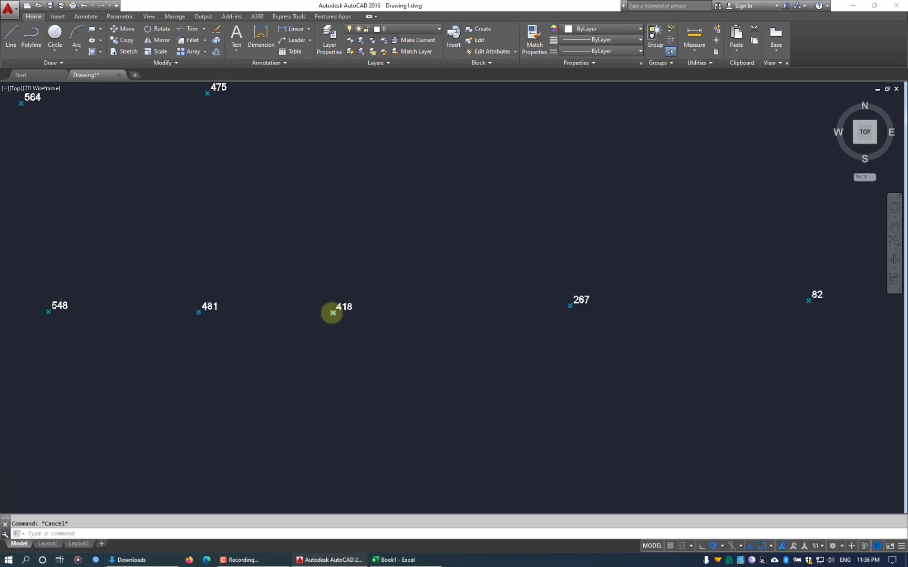
{"action": "middle_click_drag", "start_coordinate": [130, 318], "coordinate": [373, 345]}
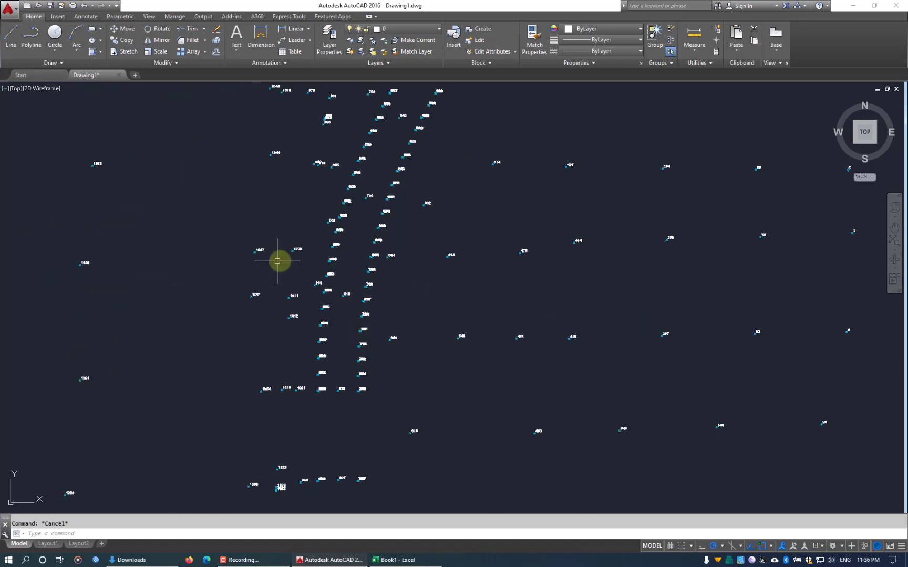
{"action": "scroll", "coordinate": [281, 258], "scroll_direction": "up", "scroll_amount": 12}
{"action": "scroll", "coordinate": [396, 232], "scroll_direction": "down", "scroll_amount": 2}
{"action": "scroll", "coordinate": [399, 230], "scroll_direction": "down", "scroll_amount": 2}
{"action": "middle_click_drag", "start_coordinate": [399, 230], "coordinate": [332, 377]}
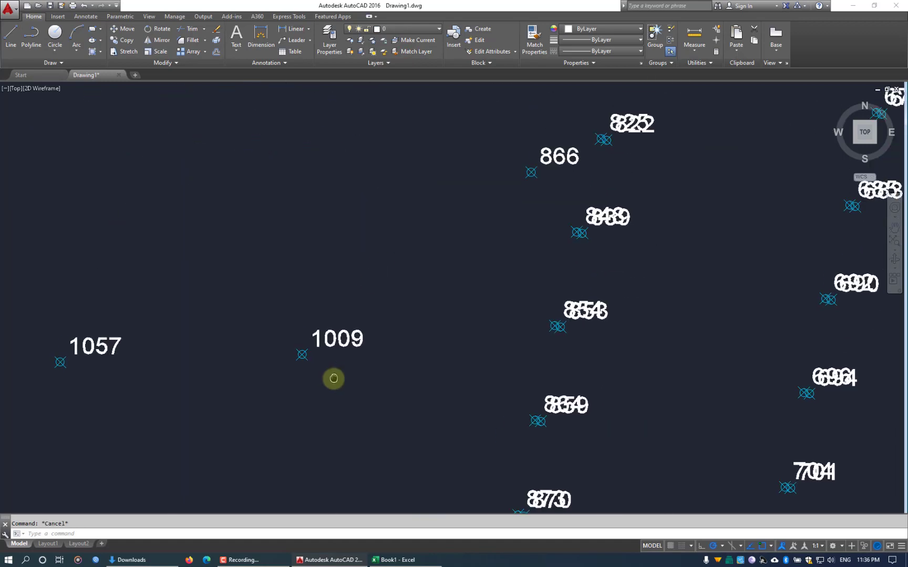
{"action": "left_click", "coordinate": [334, 340]}
{"action": "right_click", "coordinate": [339, 344]}
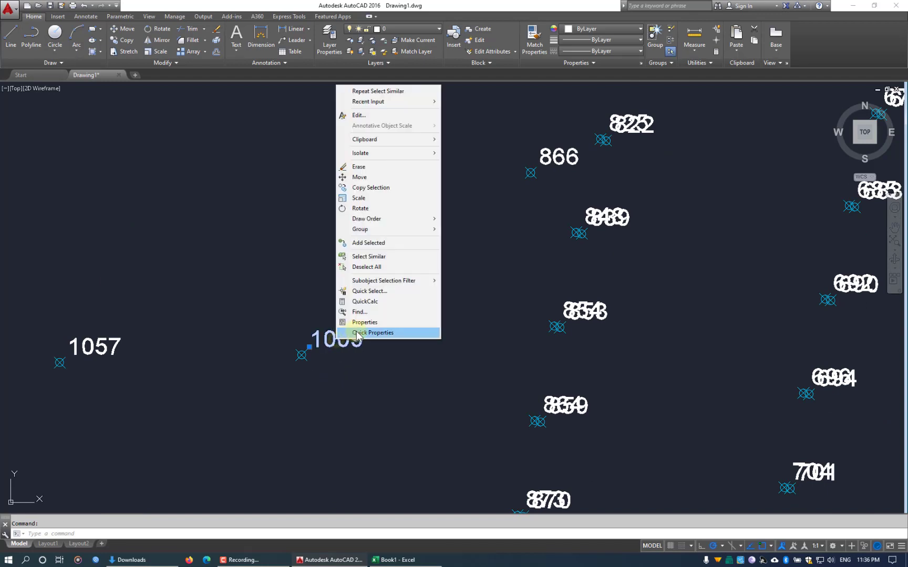
{"action": "left_click", "coordinate": [389, 262]}
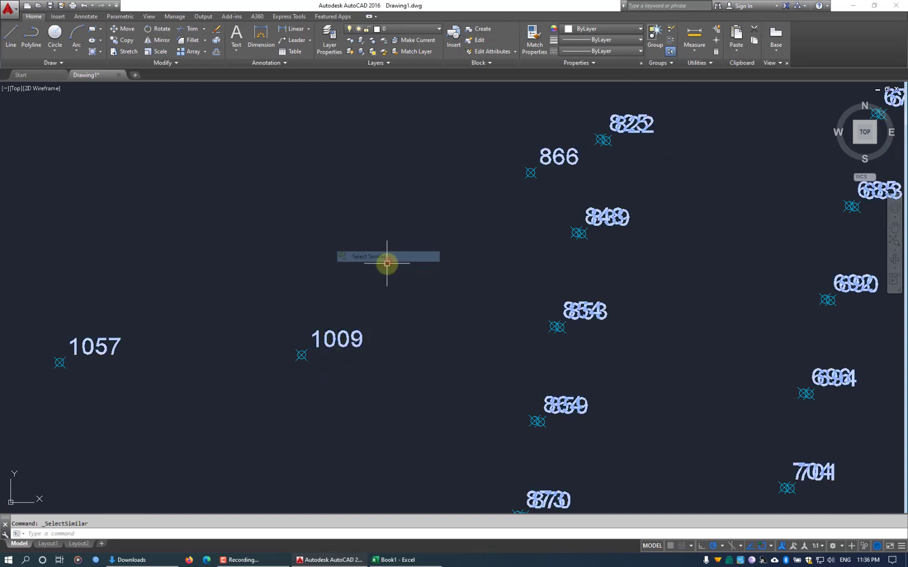
{"action": "left_click", "coordinate": [399, 29]}
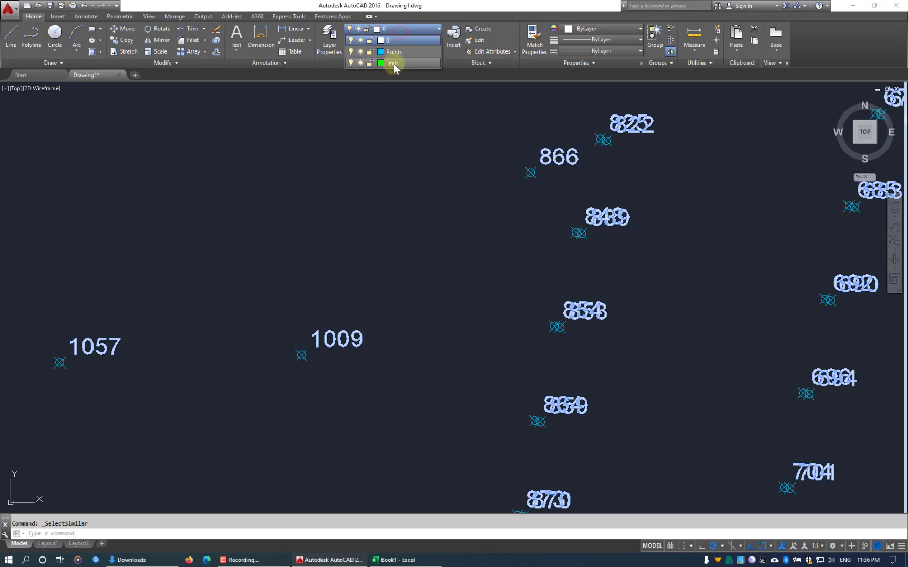
{"action": "left_click", "coordinate": [394, 63]}
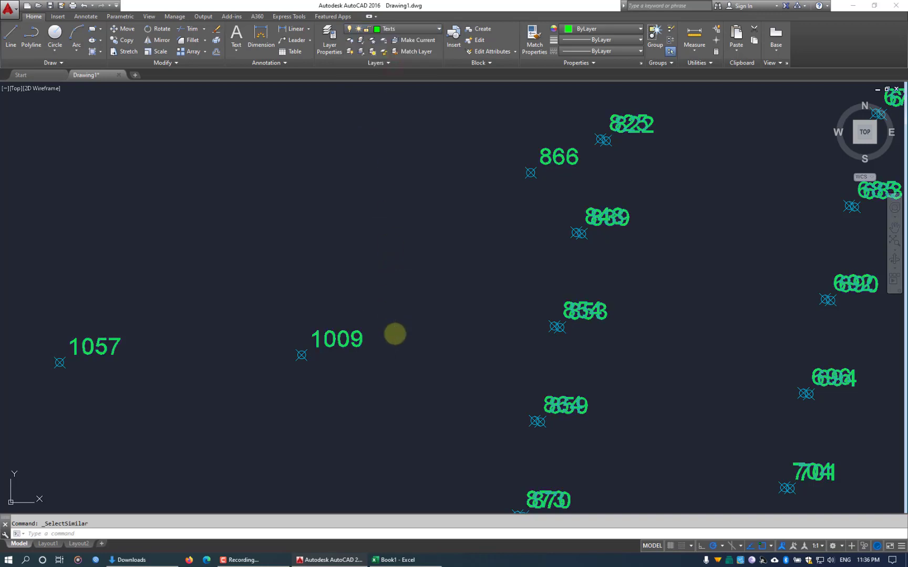
{"action": "key", "text": "Escape"}
Inspect the recolored markers and number labels across the whole point field, including a close look at point 480.
{"action": "scroll", "coordinate": [397, 294], "scroll_direction": "down", "scroll_amount": 4}
{"action": "scroll", "coordinate": [397, 295], "scroll_direction": "down", "scroll_amount": 8}
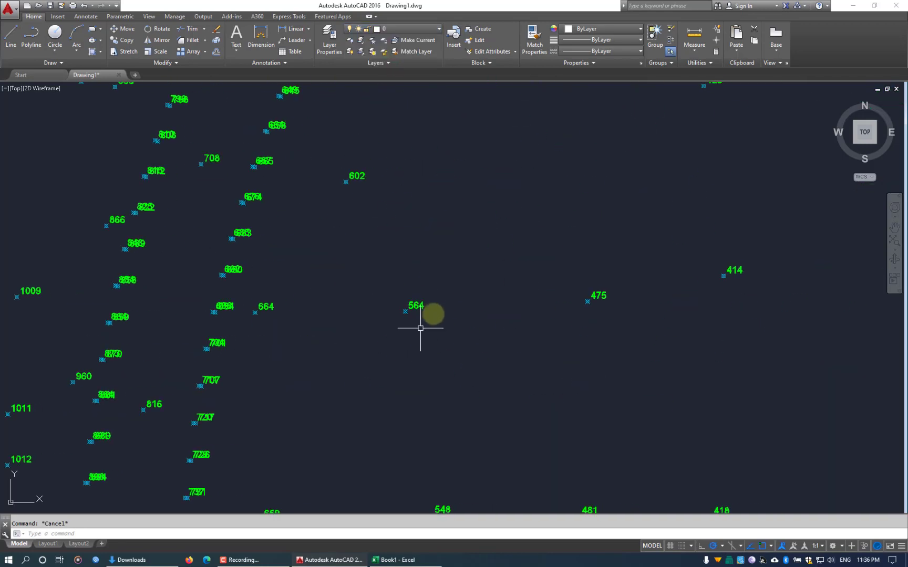
{"action": "scroll", "coordinate": [385, 284], "scroll_direction": "up", "scroll_amount": 10}
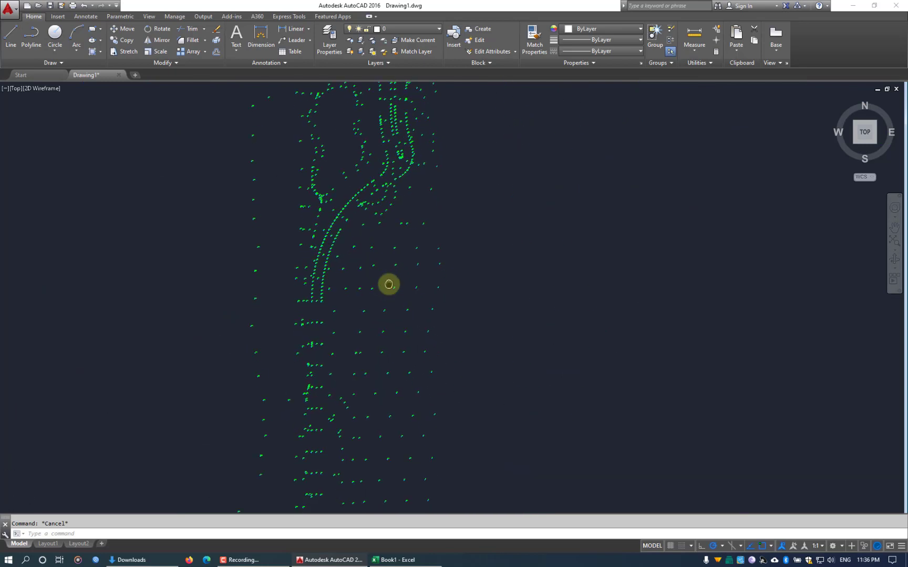
{"action": "scroll", "coordinate": [350, 373], "scroll_direction": "up", "scroll_amount": 5}
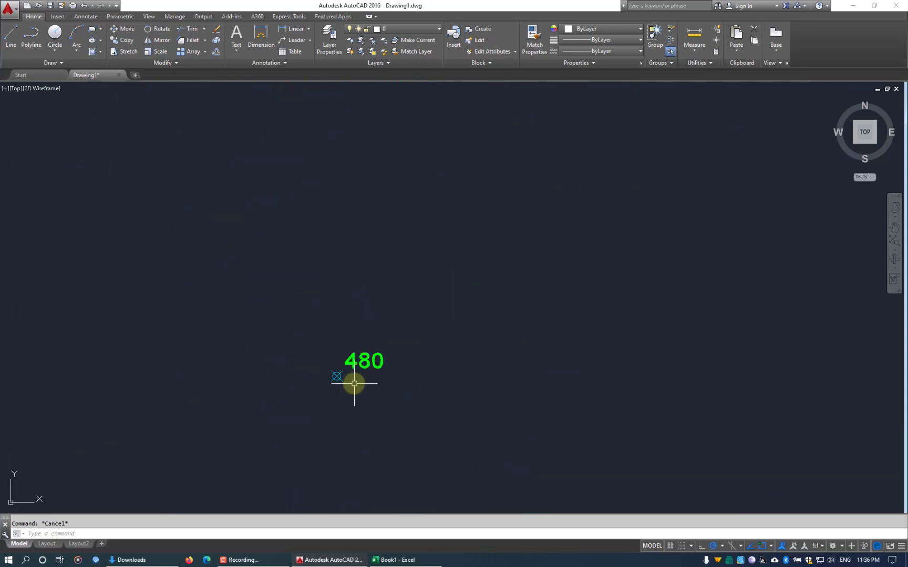
{"action": "scroll", "coordinate": [423, 294], "scroll_direction": "down", "scroll_amount": 5}
{"action": "scroll", "coordinate": [426, 294], "scroll_direction": "down", "scroll_amount": 5}
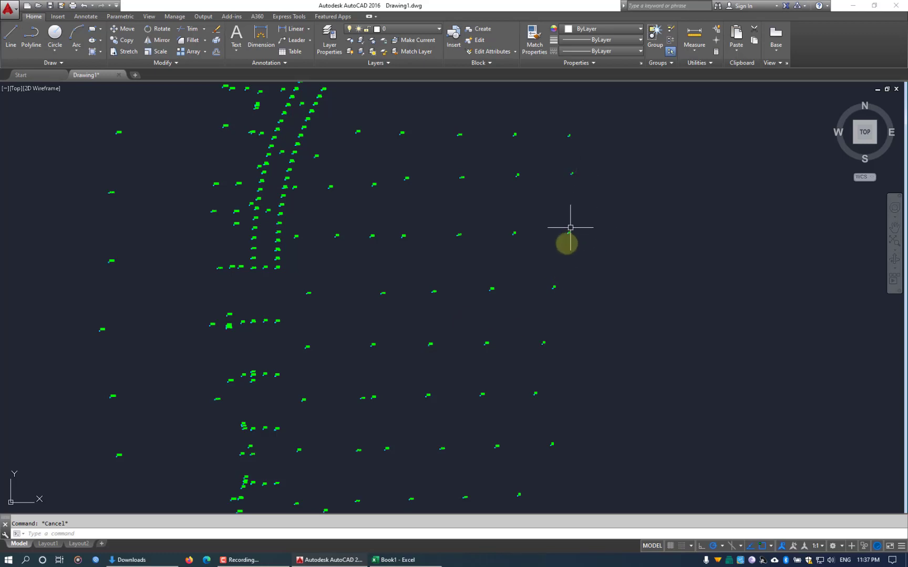
{"action": "middle_click_drag", "start_coordinate": [545, 254], "coordinate": [460, 463]}
{"action": "middle_click_drag", "start_coordinate": [446, 277], "coordinate": [470, 279]}
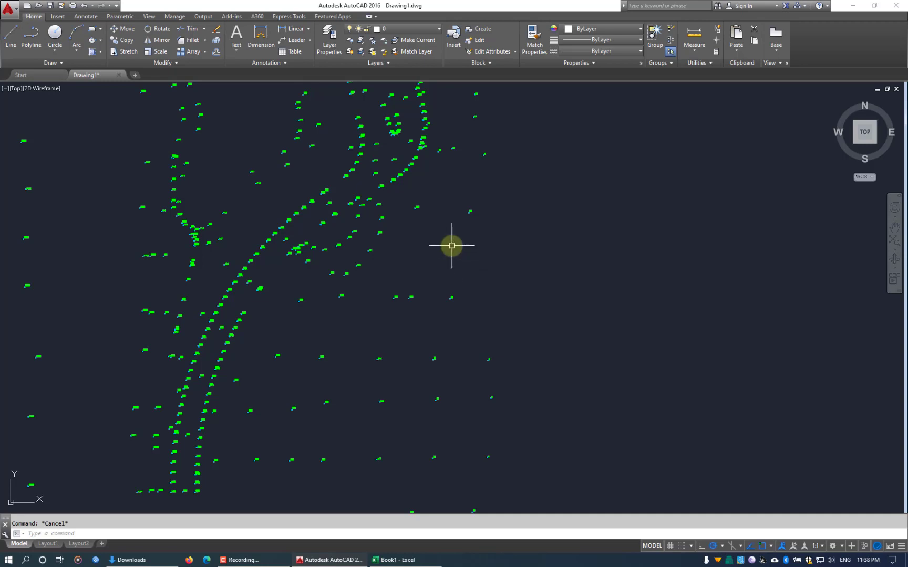
{"action": "scroll", "coordinate": [452, 245], "scroll_direction": "down", "scroll_amount": 4}
{"action": "mouse_move", "coordinate": [507, 349]}
{"action": "middle_mouse_down"}
{"action": "mouse_move", "coordinate": [494, 326]}
{"action": "mouse_move", "coordinate": [488, 239]}
{"action": "middle_mouse_up"}
{"action": "mouse_move", "coordinate": [472, 411]}
{"action": "middle_mouse_down"}
{"action": "mouse_move", "coordinate": [451, 284]}
{"action": "mouse_move", "coordinate": [440, 412]}
{"action": "middle_mouse_up"}
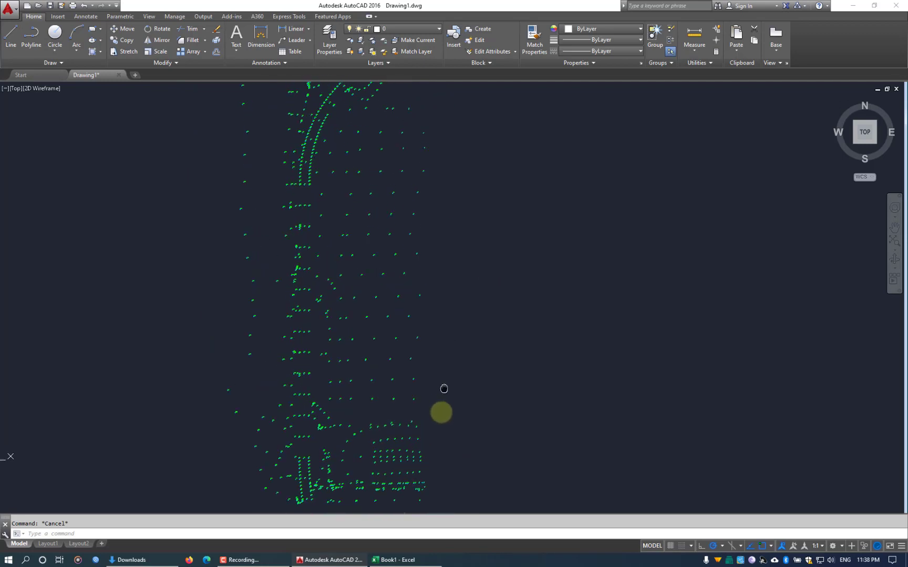
{"action": "scroll", "coordinate": [416, 287], "scroll_direction": "up", "scroll_amount": 4}
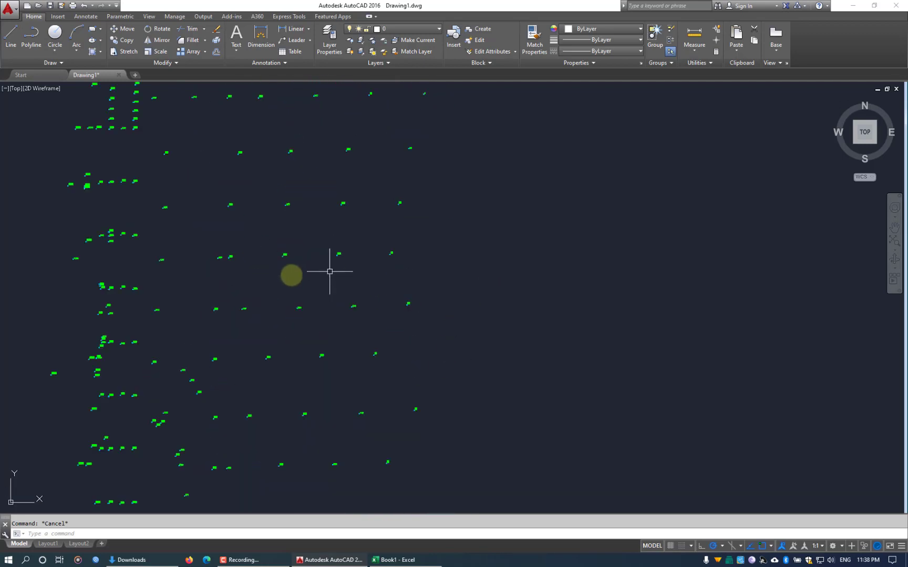